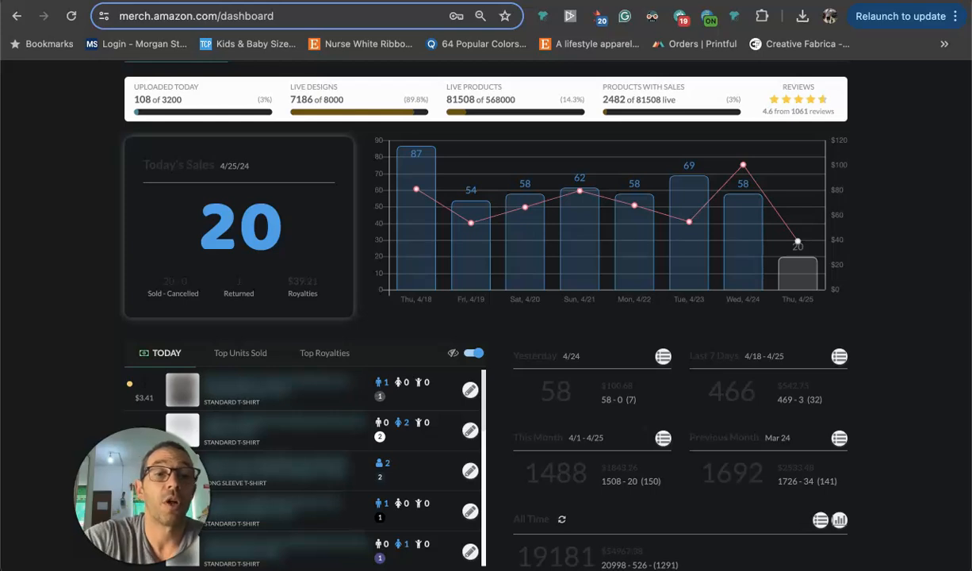
Review today's sales, returns and royalties and the daily sales chart from 4/18 to 4/25 on the Merch dashboard.
left_click(70, 263)
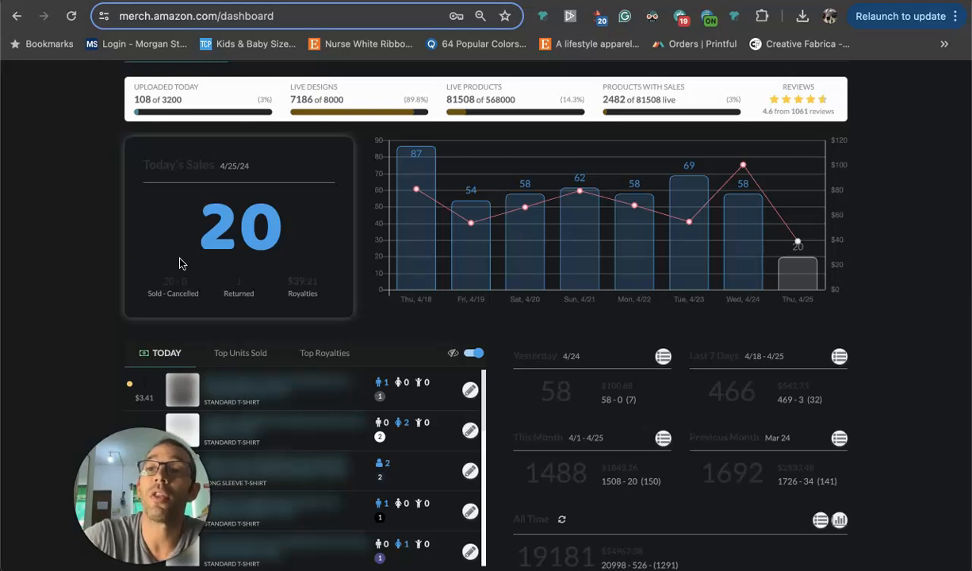
scroll(214, 242, "up", 5)
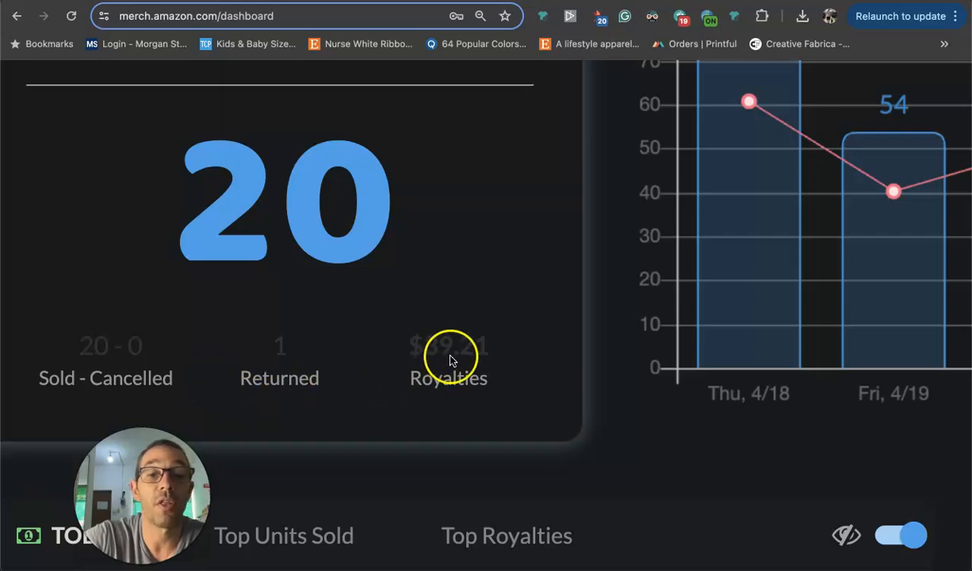
scroll(490, 365, "down", 5)
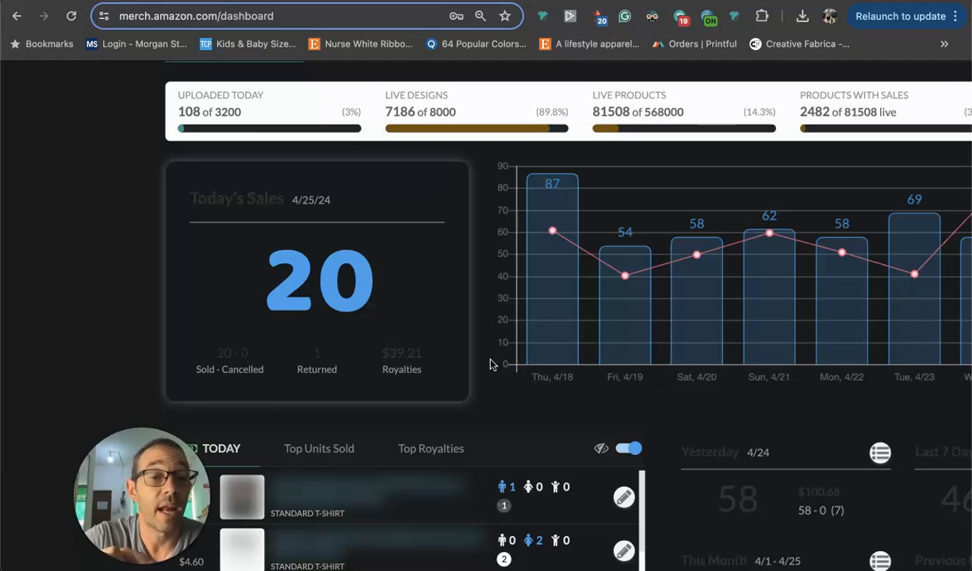
left_click(495, 395)
scroll(495, 395, "right", 2)
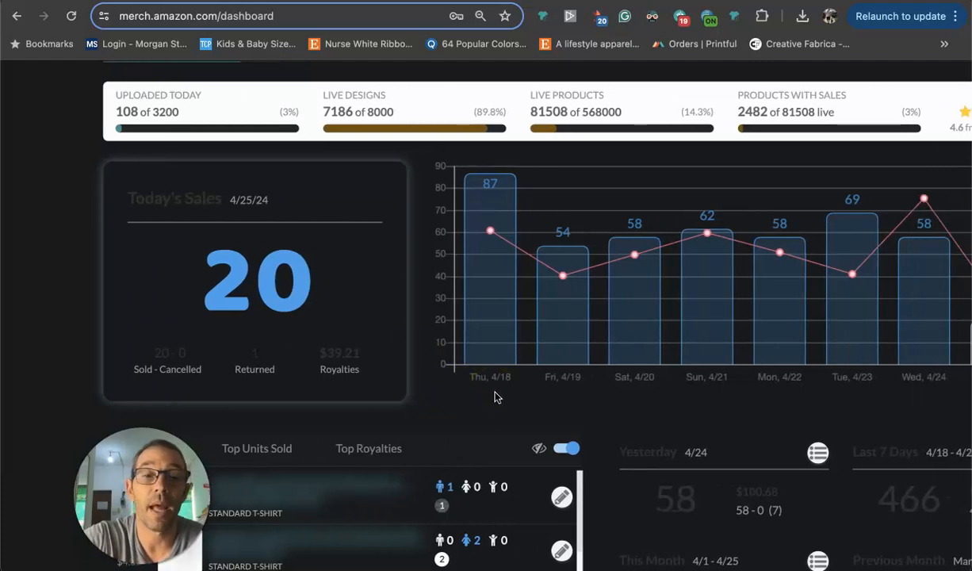
scroll(718, 349, "right", 3)
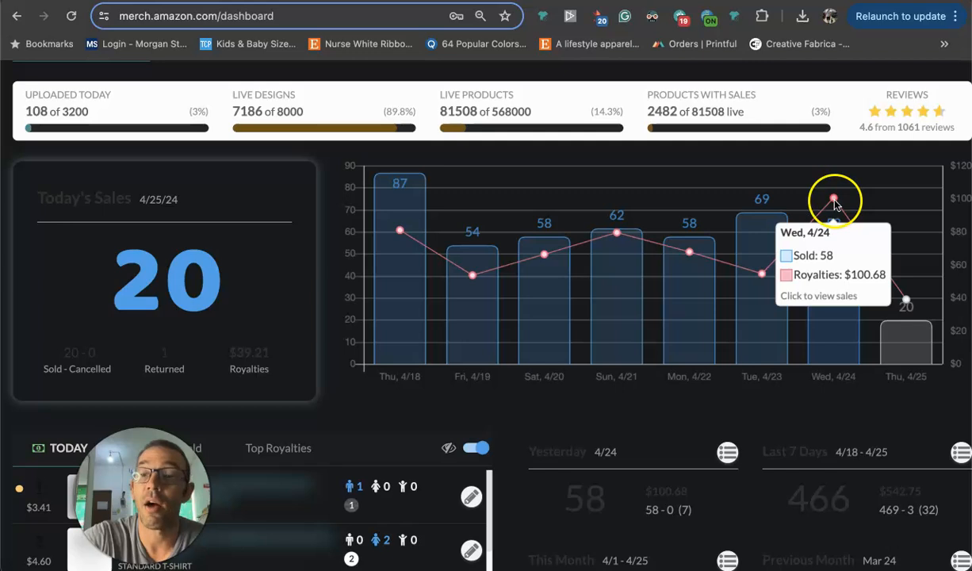
mouse_move(901, 349)
left_click(901, 327)
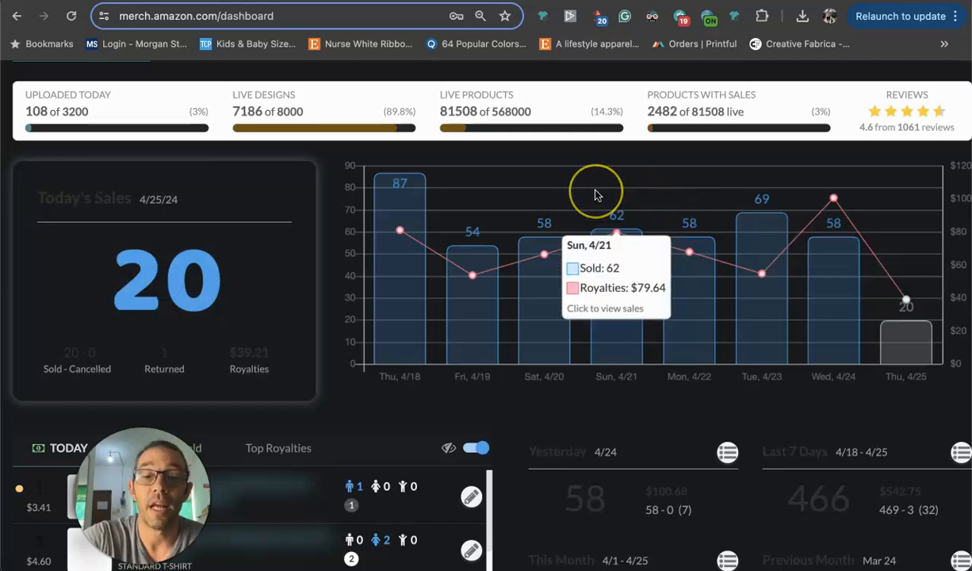
Check the dashboard's sales summaries for yesterday, the last 7 days, this month, the previous month and all time.
scroll(596, 191, "down", 3)
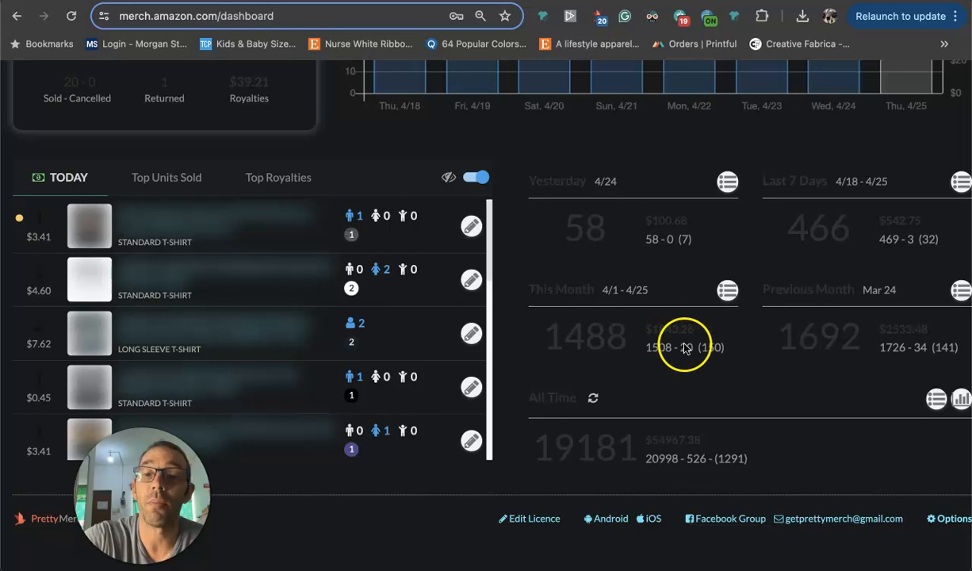
scroll(722, 402, "up", 5)
scroll(722, 402, "down", 5)
scroll(521, 343, "up", 3)
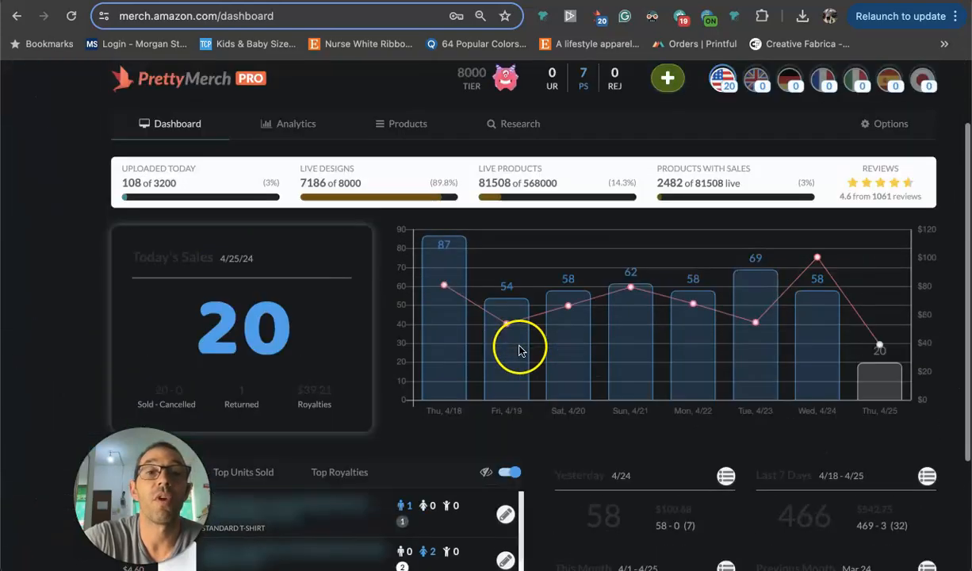
scroll(520, 350, "up", 2)
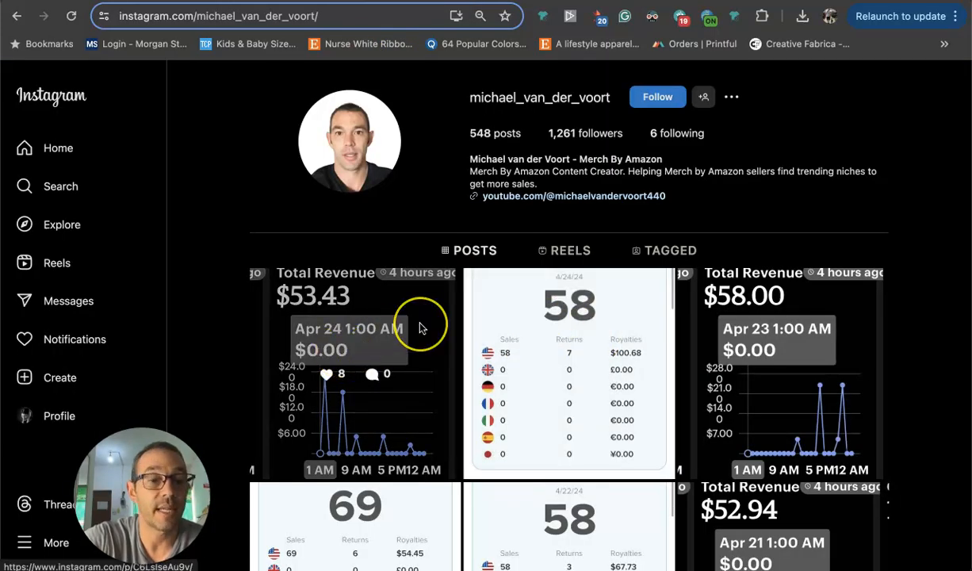
Look through the daily sales and total revenue posts on the Instagram profile.
scroll(421, 327, "down", 4)
scroll(421, 328, "down", 15)
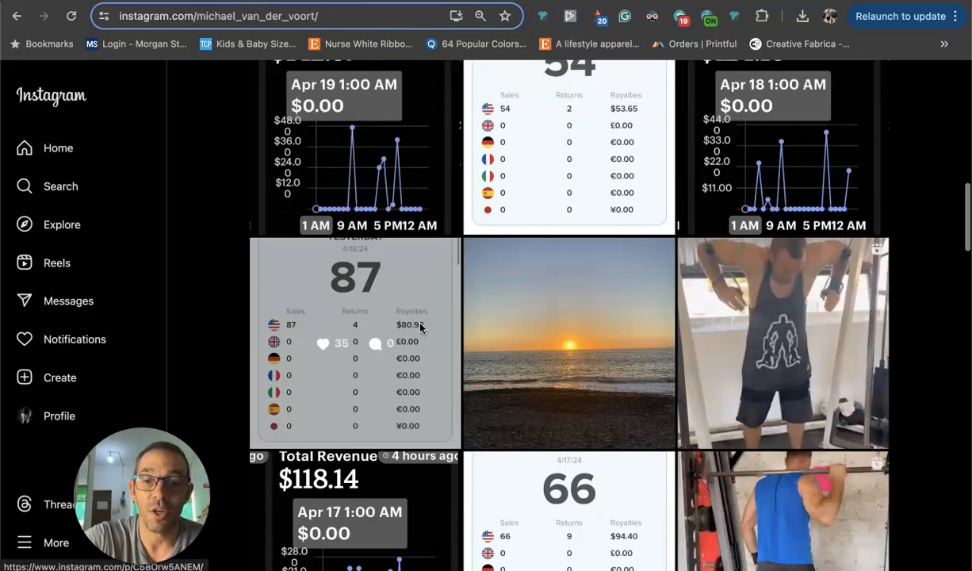
scroll(420, 328, "down", 4)
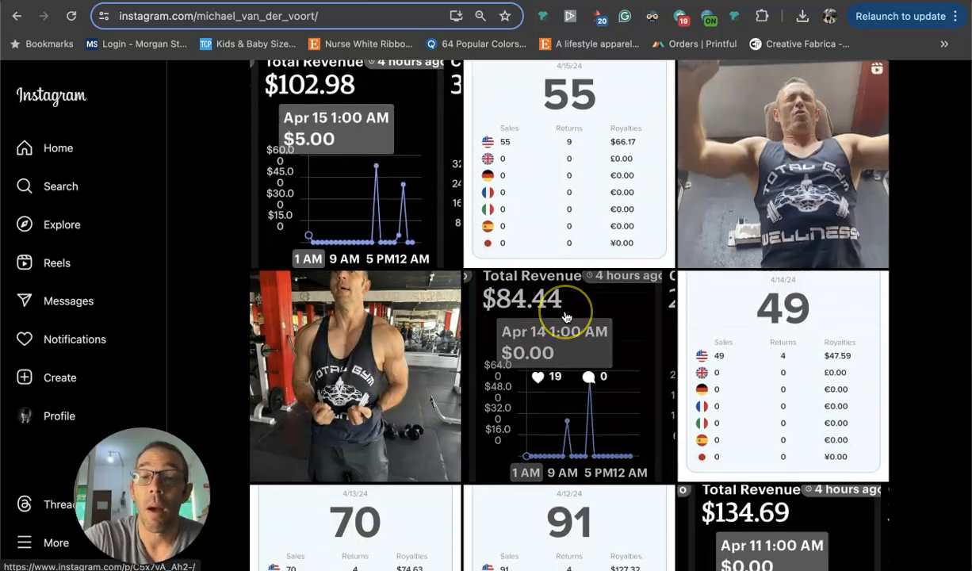
scroll(567, 317, "down", 4)
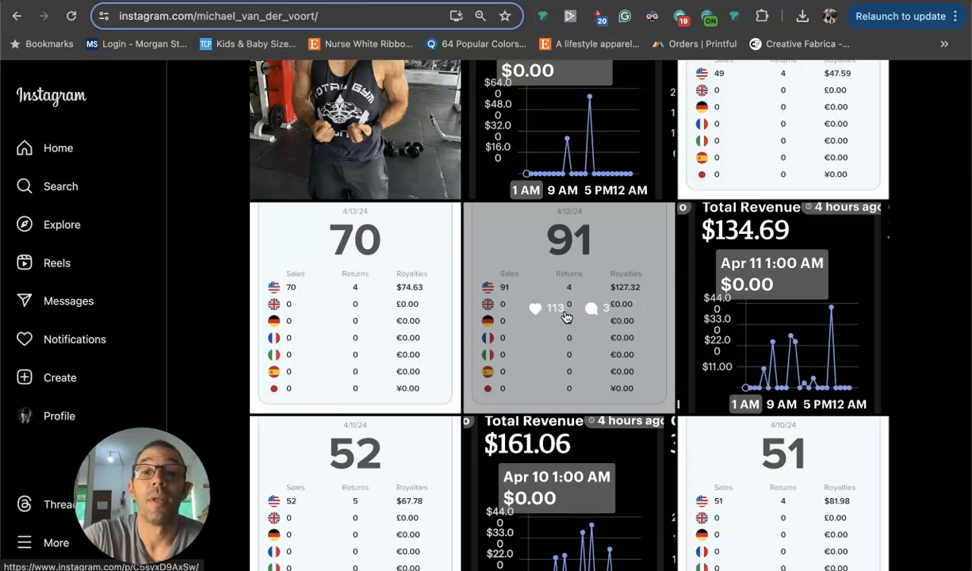
scroll(566, 317, "up", 10)
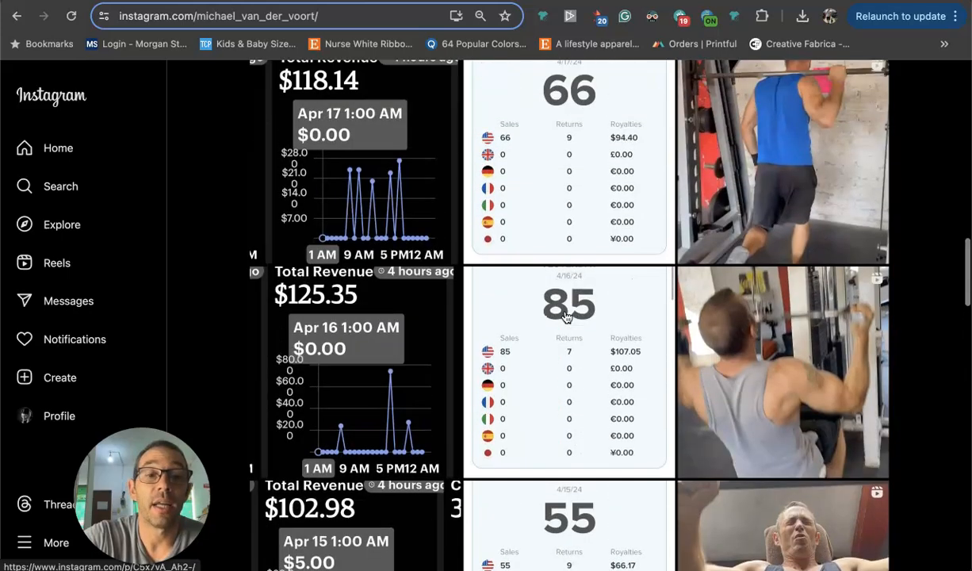
scroll(566, 318, "up", 6)
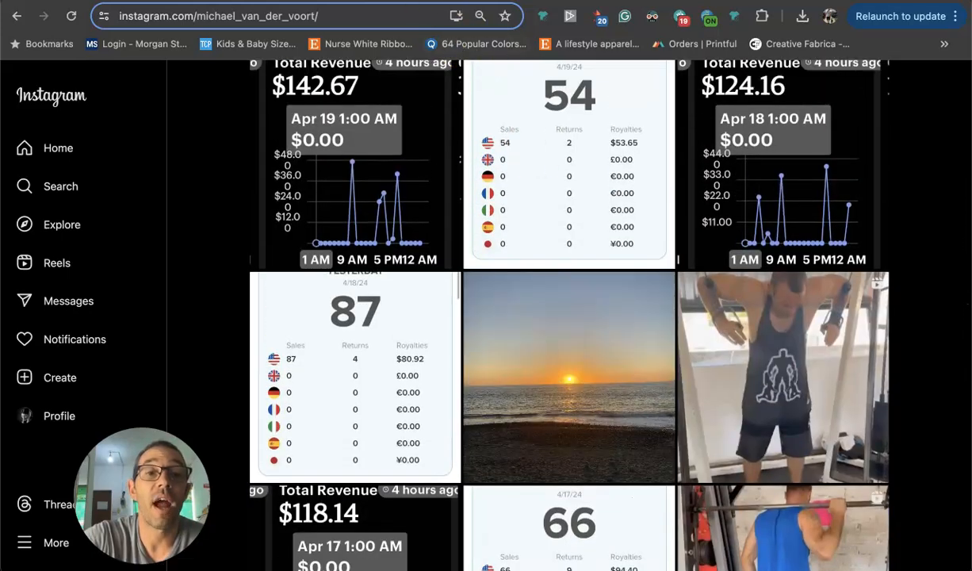
Show the Merch Informer listing search for Yoyo T-shirts in the US and check the product count in its Amazon results.
left_click(349, 2)
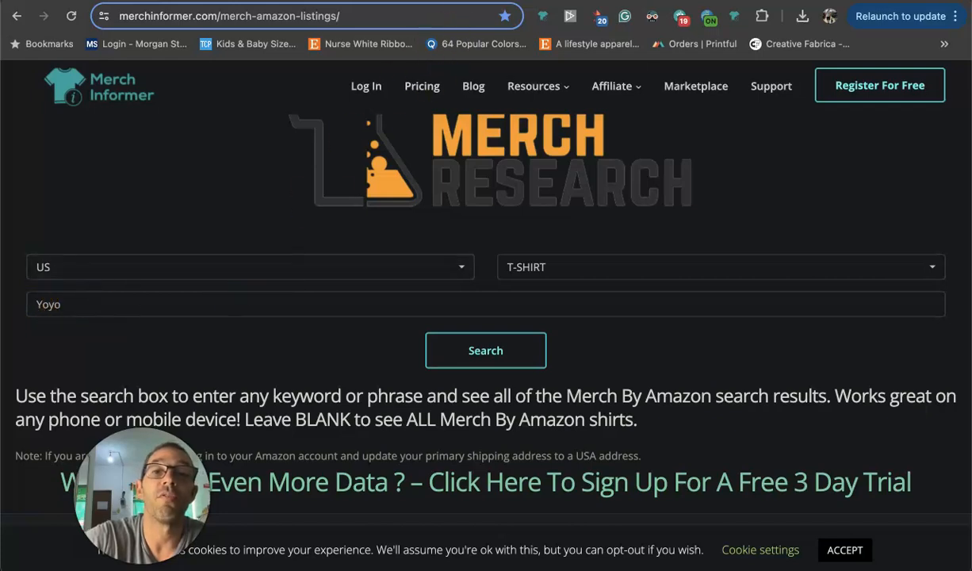
left_click(448, 0)
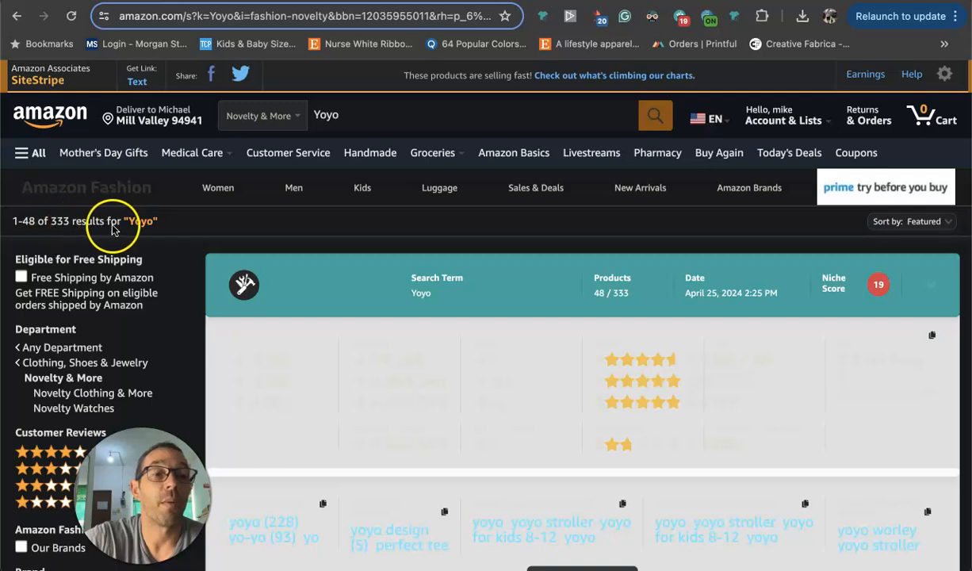
scroll(634, 272, "up", 5)
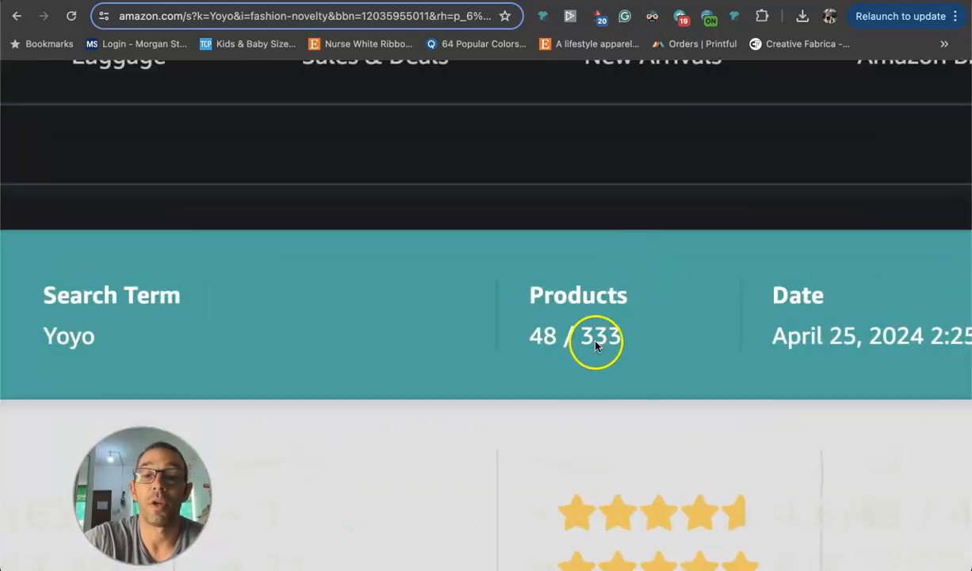
scroll(591, 345, "down", 5)
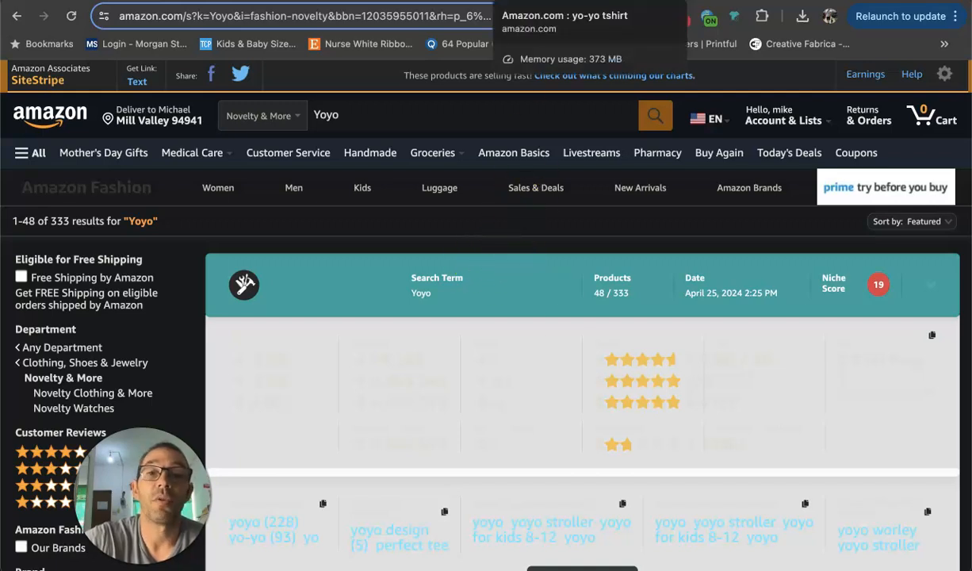
Compare the result count of the general Amazon search "yo-yo tshirt" with that of the Novelty & More search "Yoyo".
left_click(543, 1)
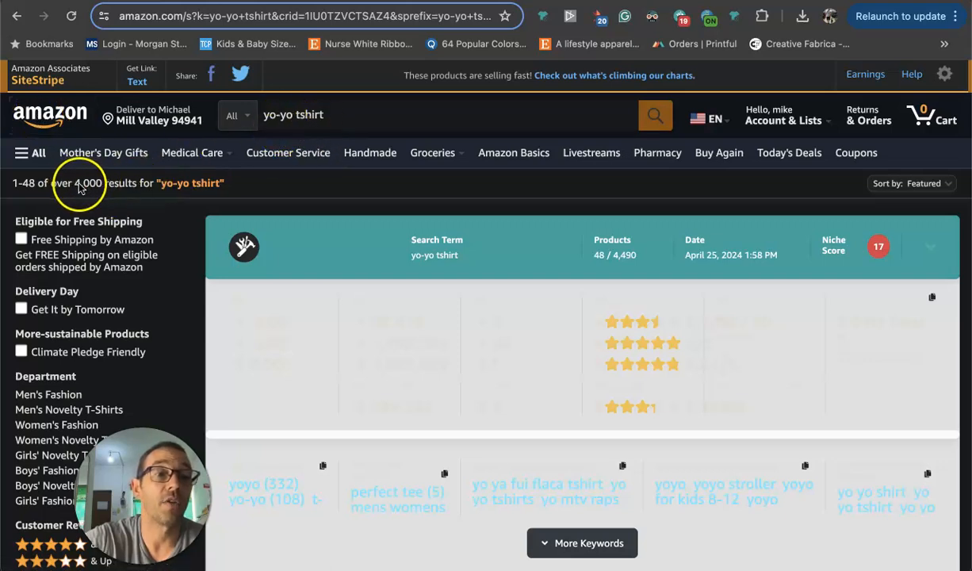
left_click(414, 1)
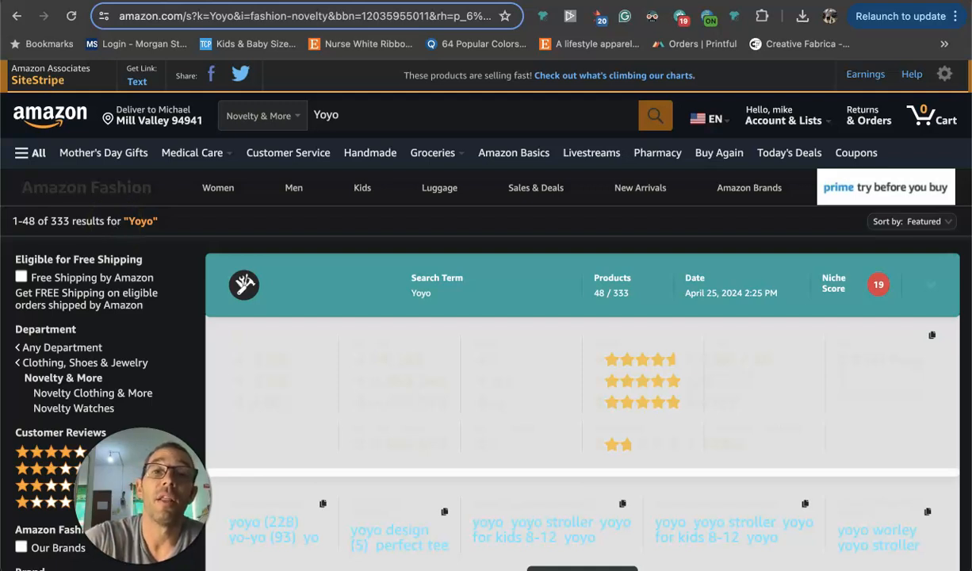
left_click(389, 0)
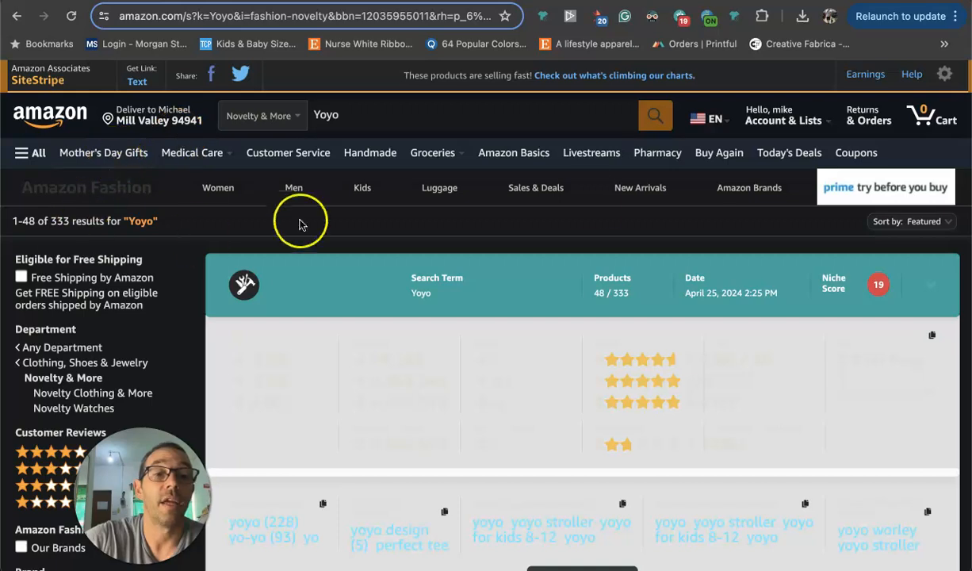
Examine the designs, best-seller ranks and estimated sales of the first twelve Yoyo shirts in the Amazon results.
scroll(593, 206, "down", 6)
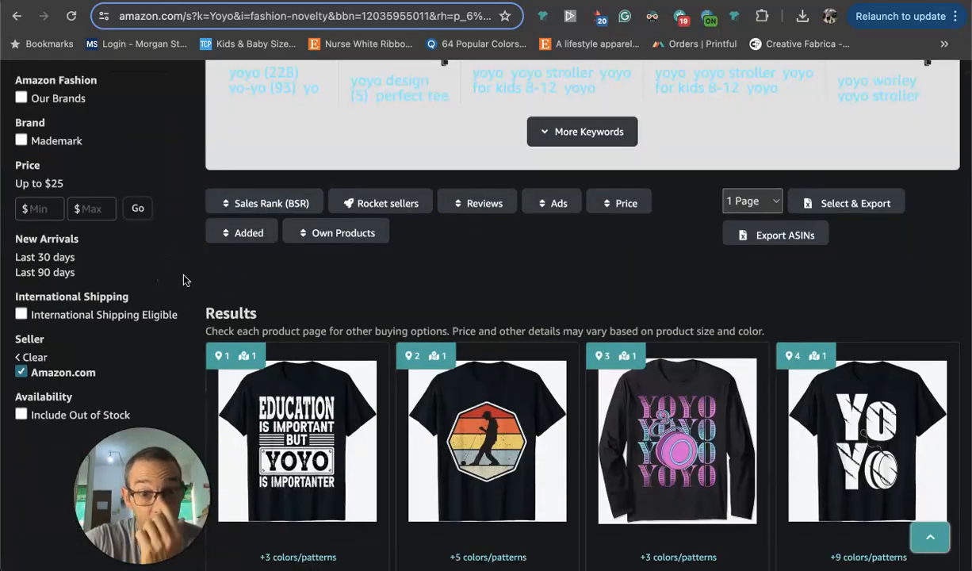
scroll(298, 235, "down", 4)
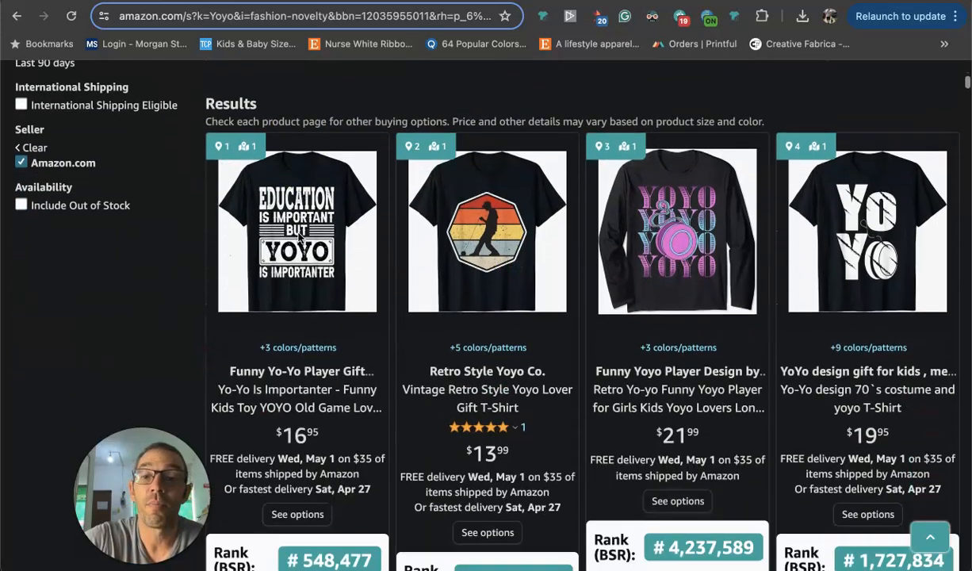
scroll(298, 235, "down", 1)
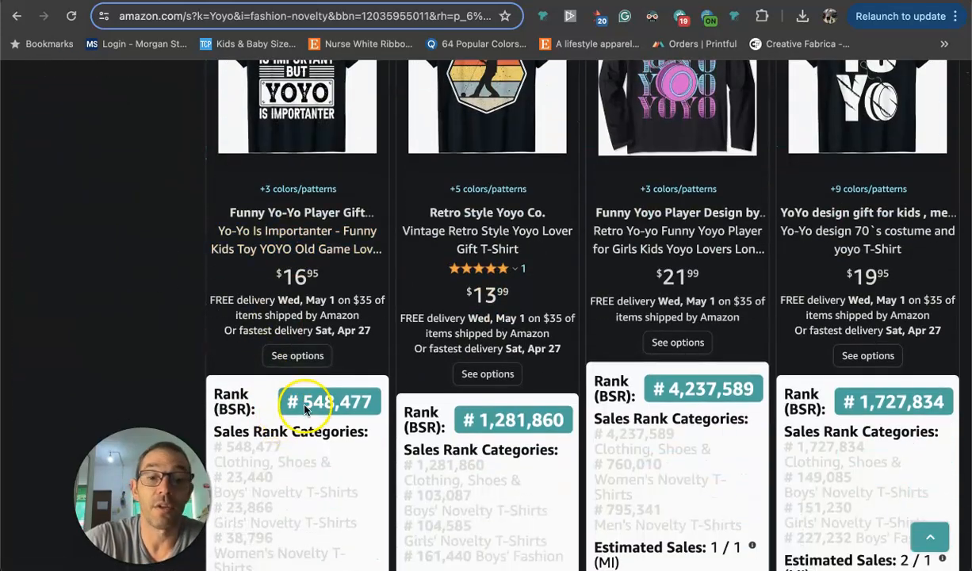
scroll(536, 393, "down", 7)
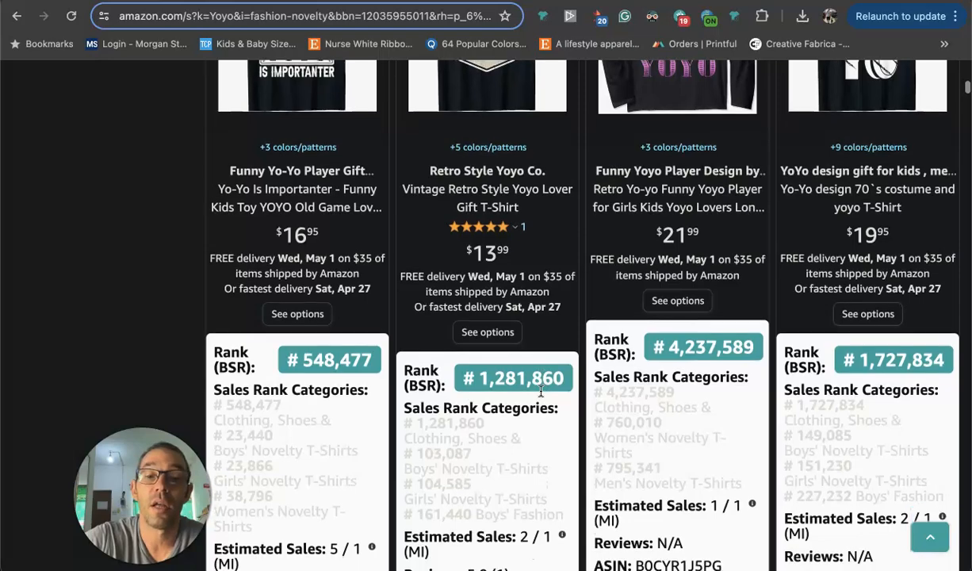
scroll(541, 390, "down", 8)
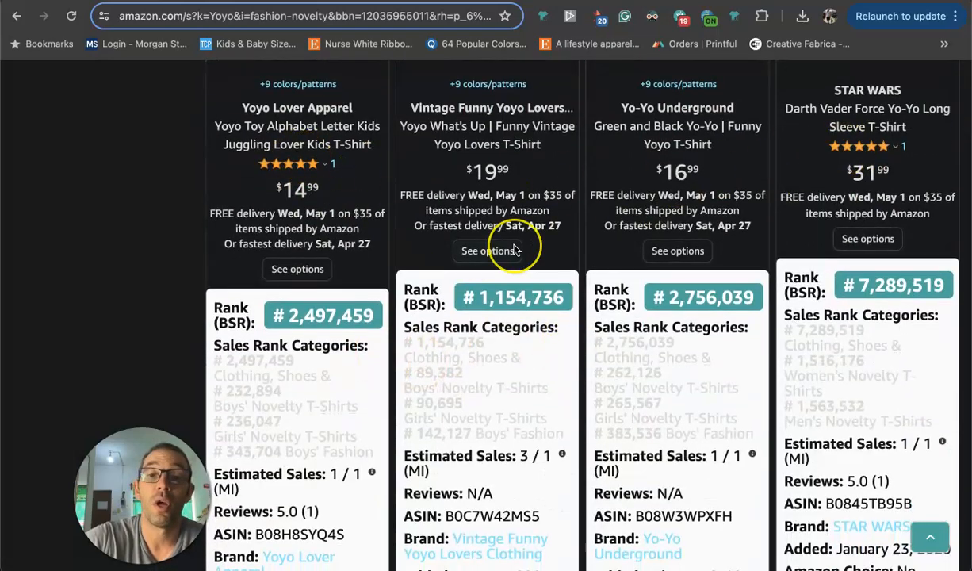
scroll(508, 246, "down", 2)
scroll(514, 250, "down", 10)
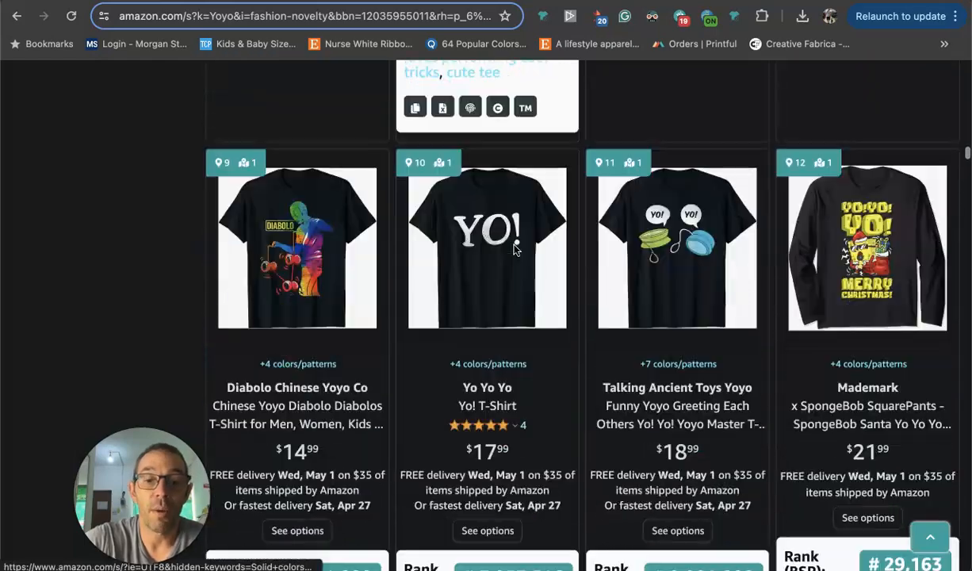
scroll(514, 250, "down", 1)
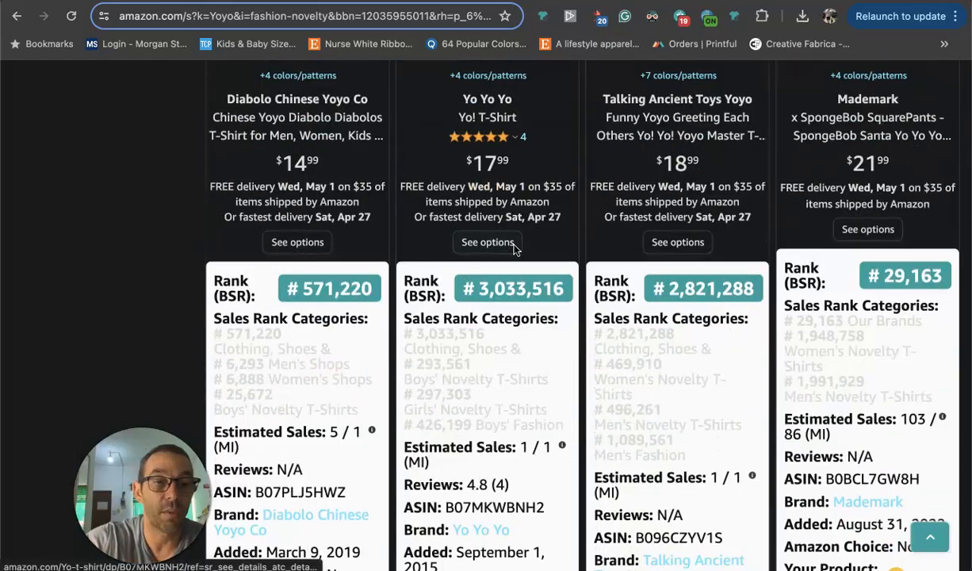
scroll(514, 248, "down", 10)
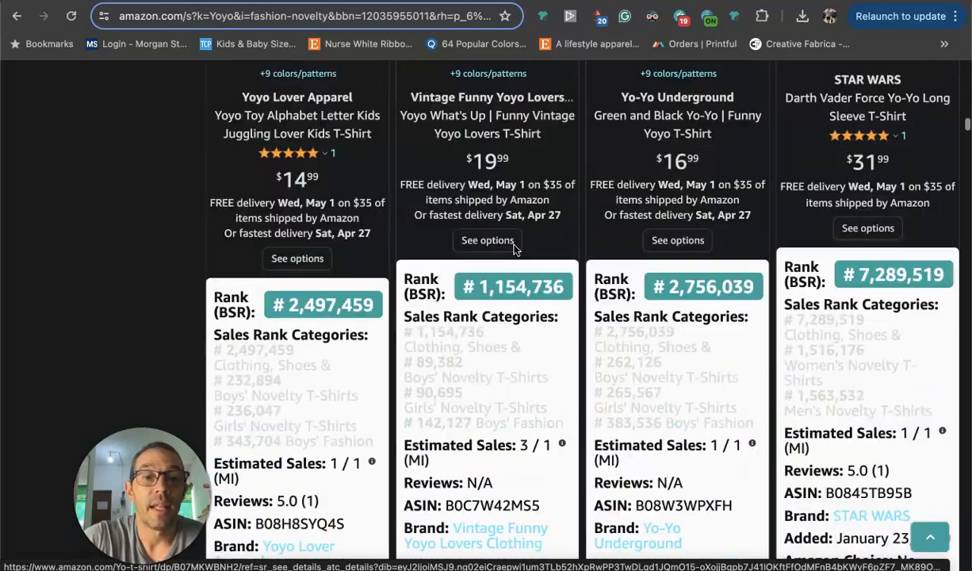
scroll(514, 250, "up", 15)
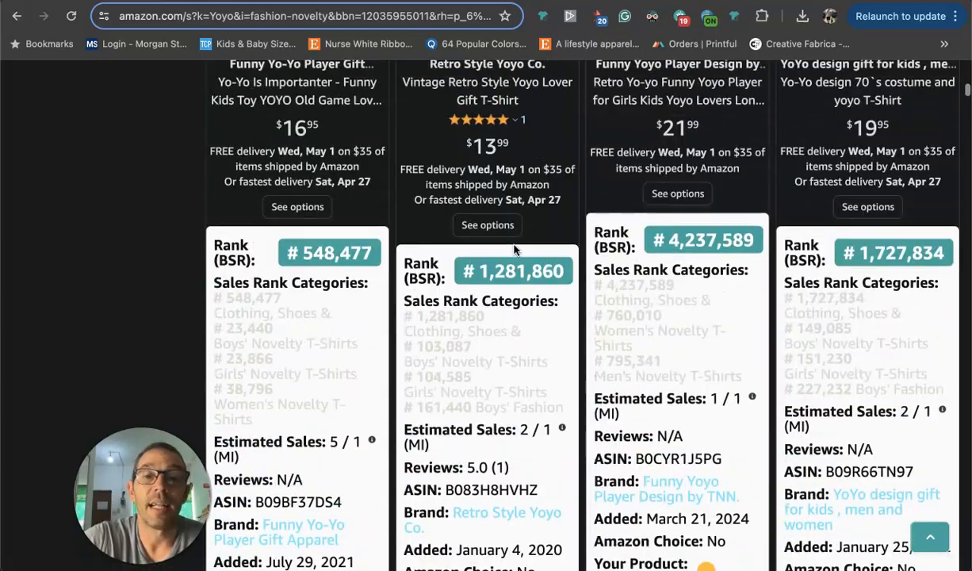
scroll(514, 249, "up", 2)
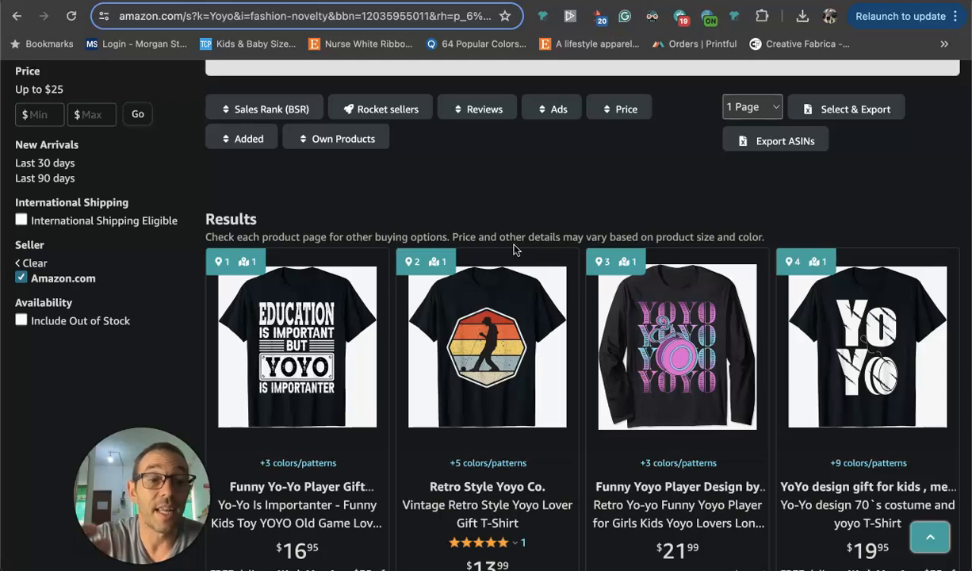
Compare the designs, ranks and added dates of the first two rows of Yoyo shirts once more.
scroll(514, 250, "down", 1)
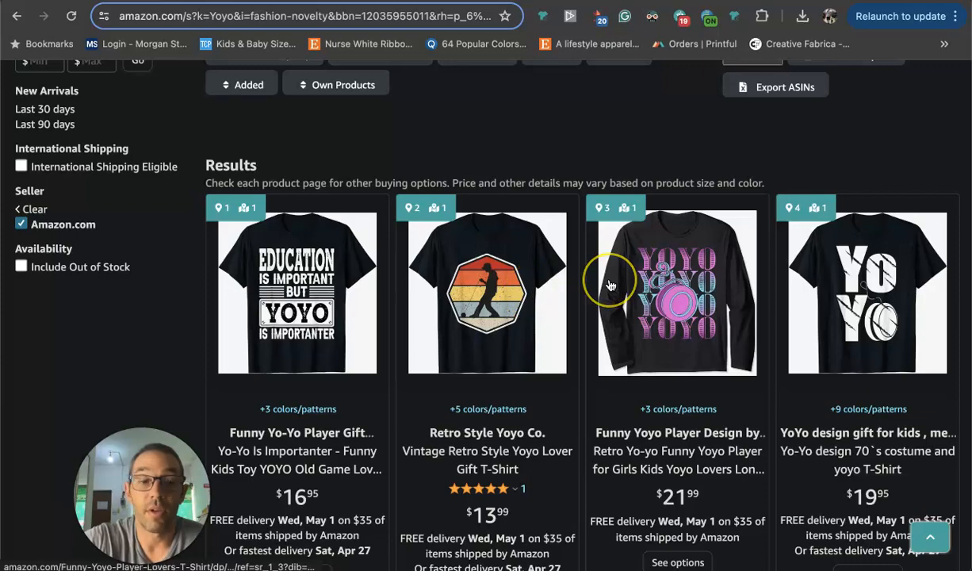
scroll(610, 286, "down", 10)
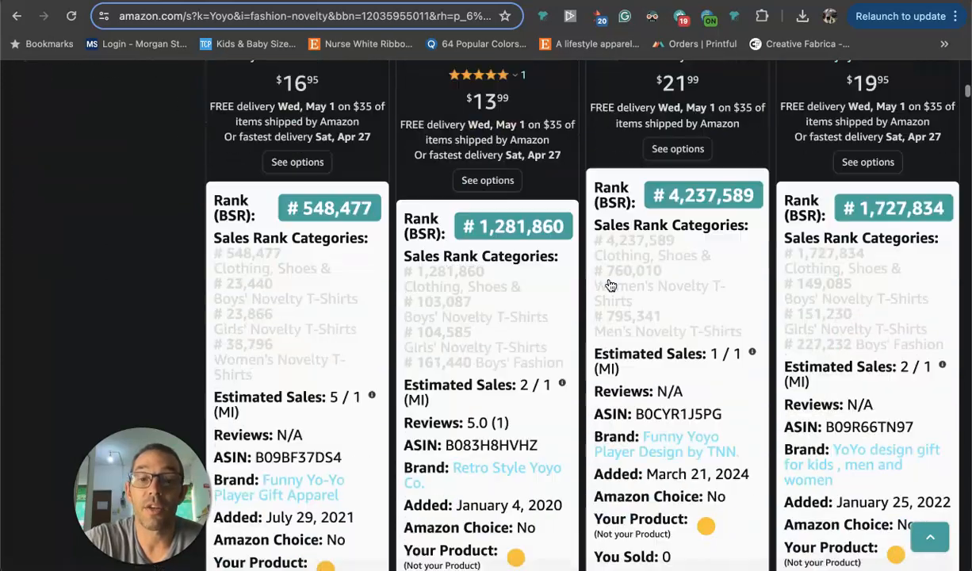
scroll(610, 286, "down", 10)
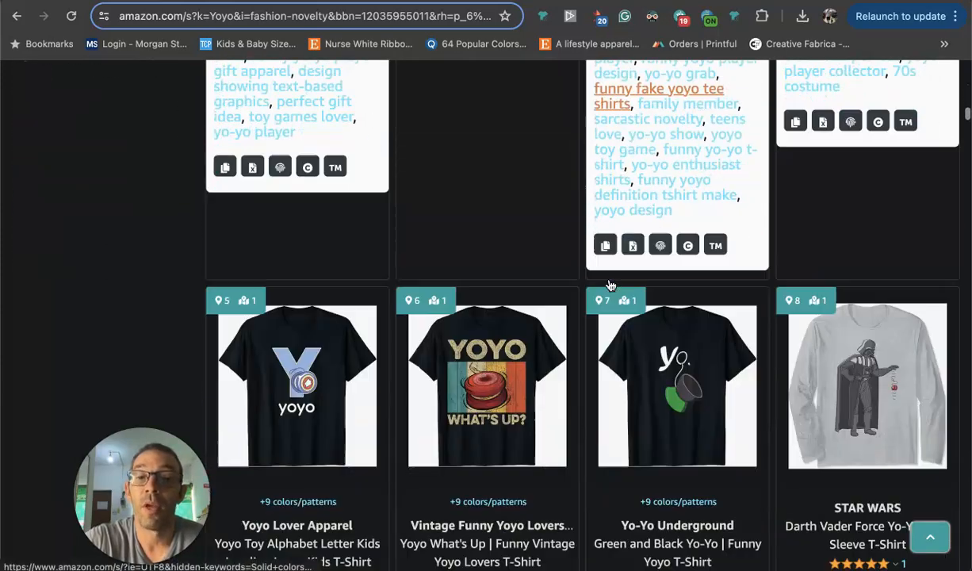
scroll(542, 206, "up", 1)
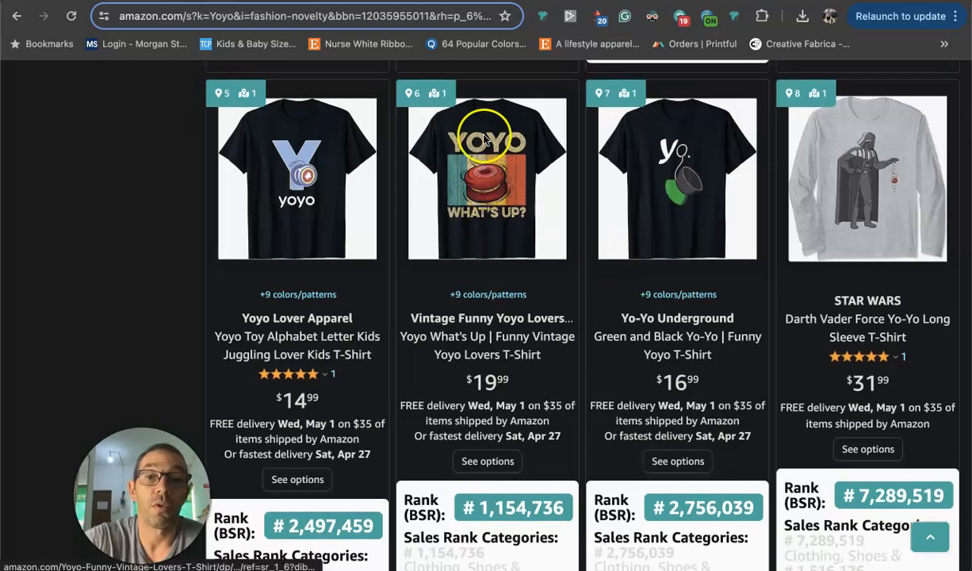
Review the designs, prices and best-seller ranks in the first two rows of Yoyo shirts again.
scroll(479, 176, "up", 3)
scroll(479, 176, "down", 20)
scroll(479, 176, "up", 4)
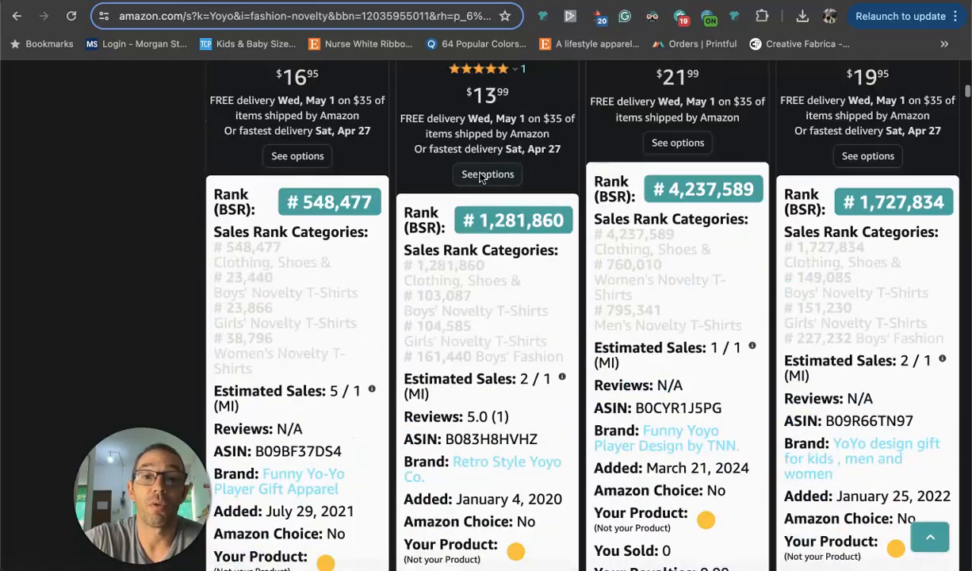
scroll(479, 176, "up", 3)
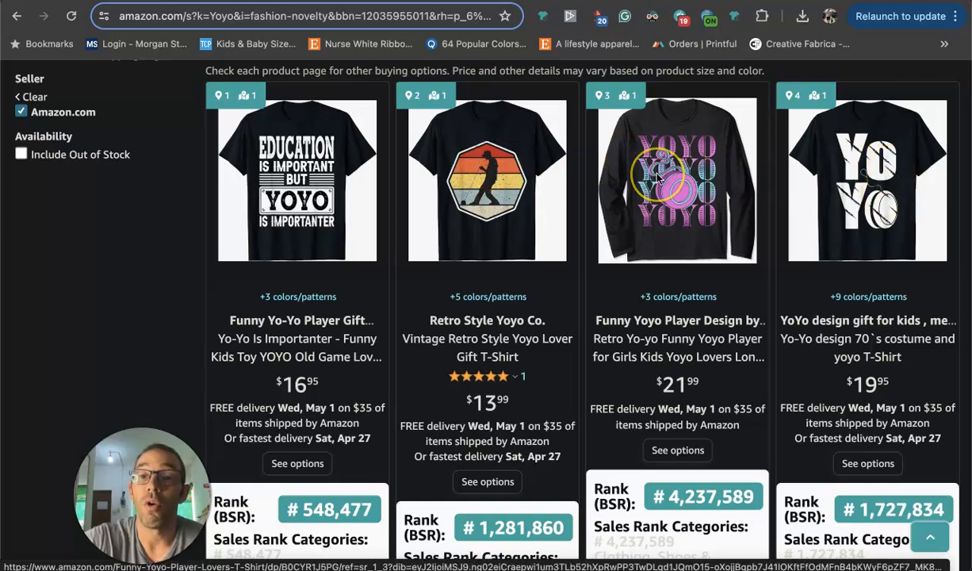
scroll(654, 176, "down", 1)
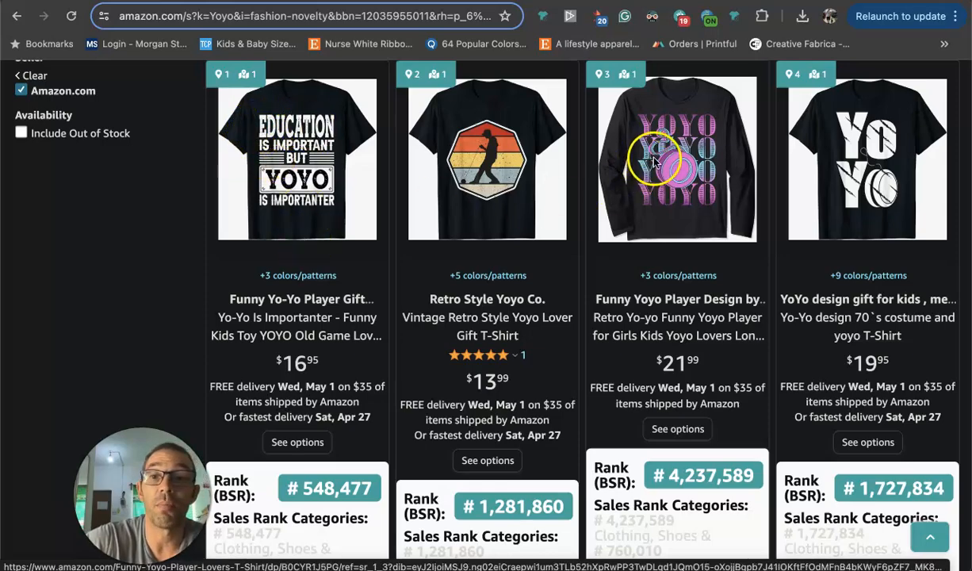
scroll(668, 168, "down", 1)
scroll(668, 168, "down", 10)
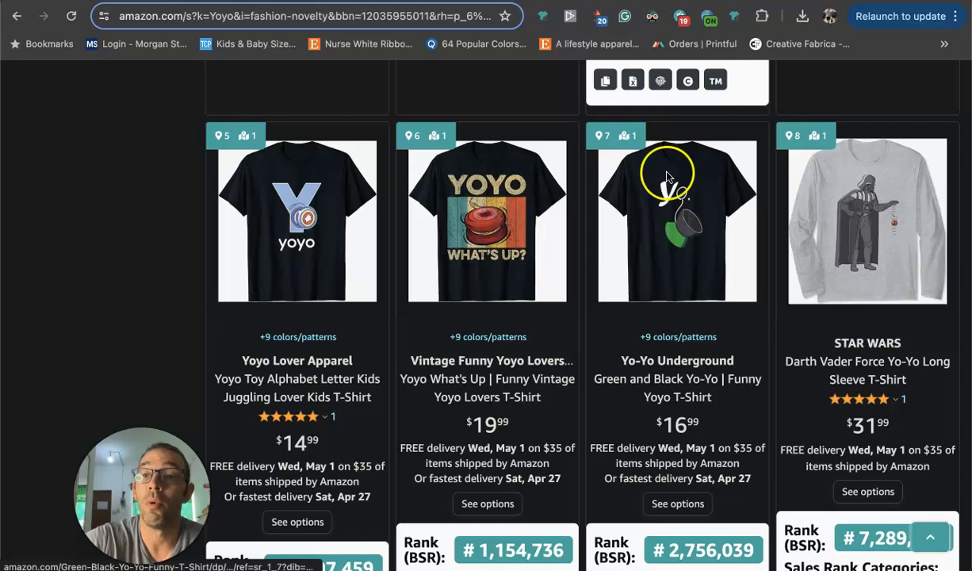
View the product page of the Star Wars Darth Vader Force Yo-Yo long sleeve shirt and return to the Yoyo results.
left_click(876, 248)
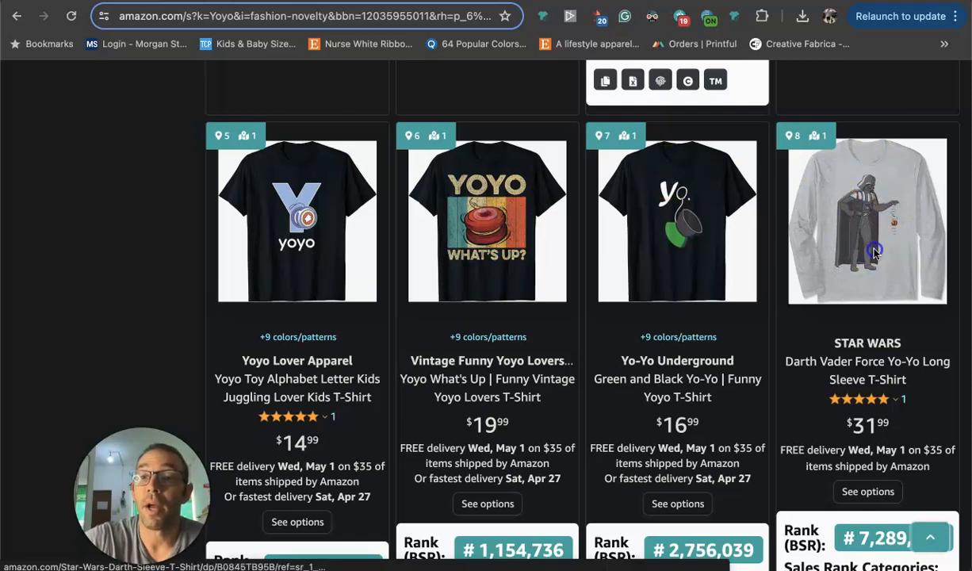
scroll(876, 248, "up", 1)
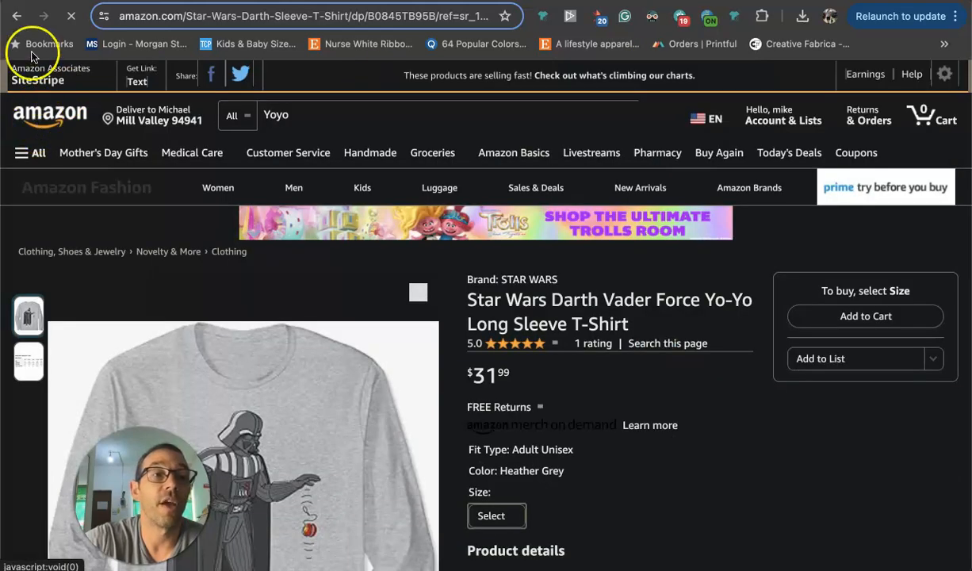
left_click(17, 17)
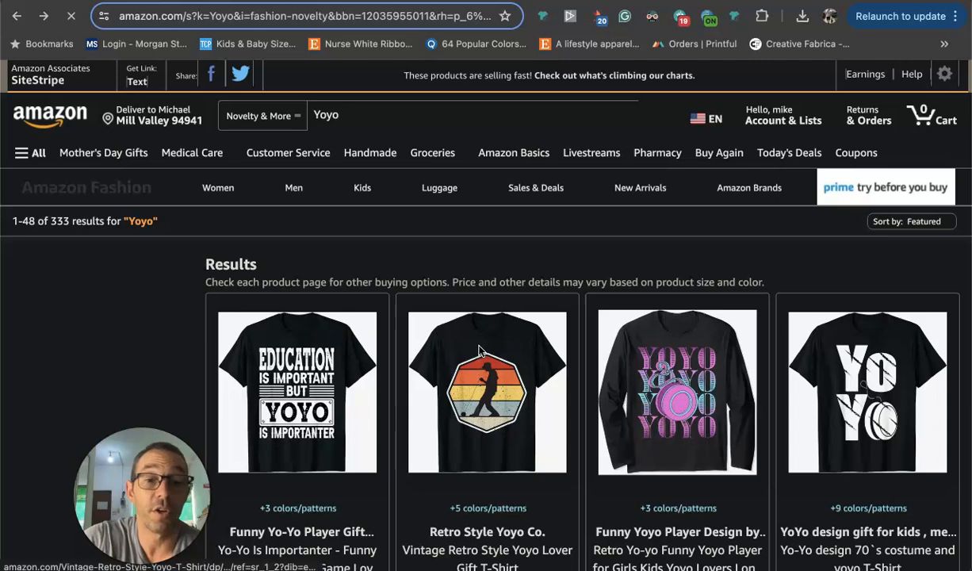
Look through the Yoyo shirt results down to the fifth row and go back to the second row's designs.
scroll(479, 351, "down", 10)
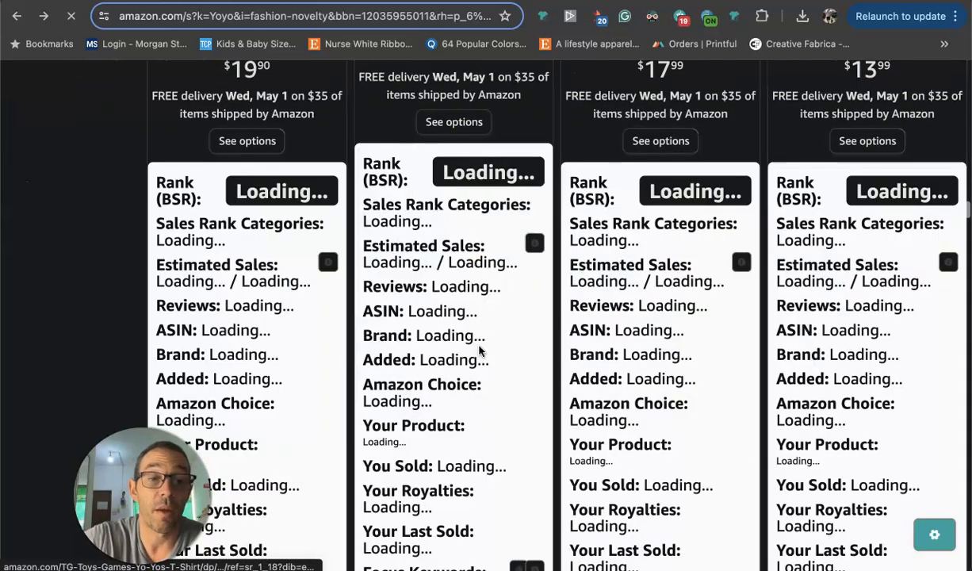
scroll(479, 351, "down", 5)
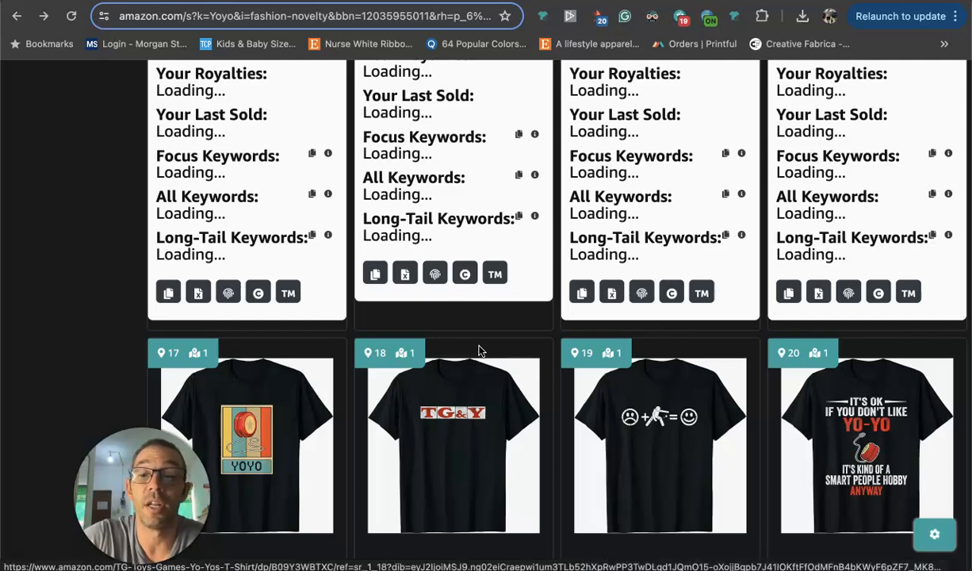
scroll(479, 351, "up", 8)
scroll(479, 351, "down", 4)
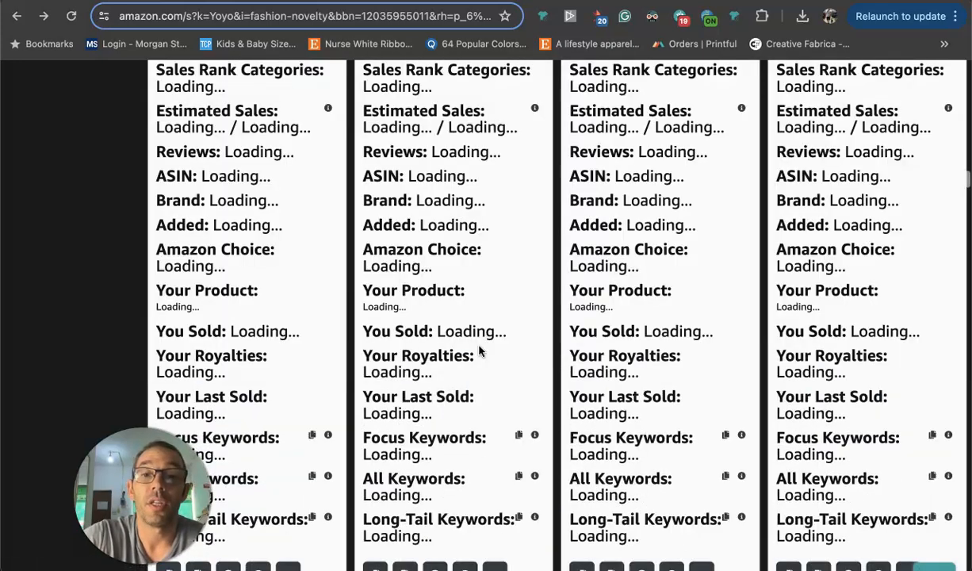
scroll(479, 352, "down", 7)
scroll(479, 351, "up", 1)
scroll(479, 351, "up", 3)
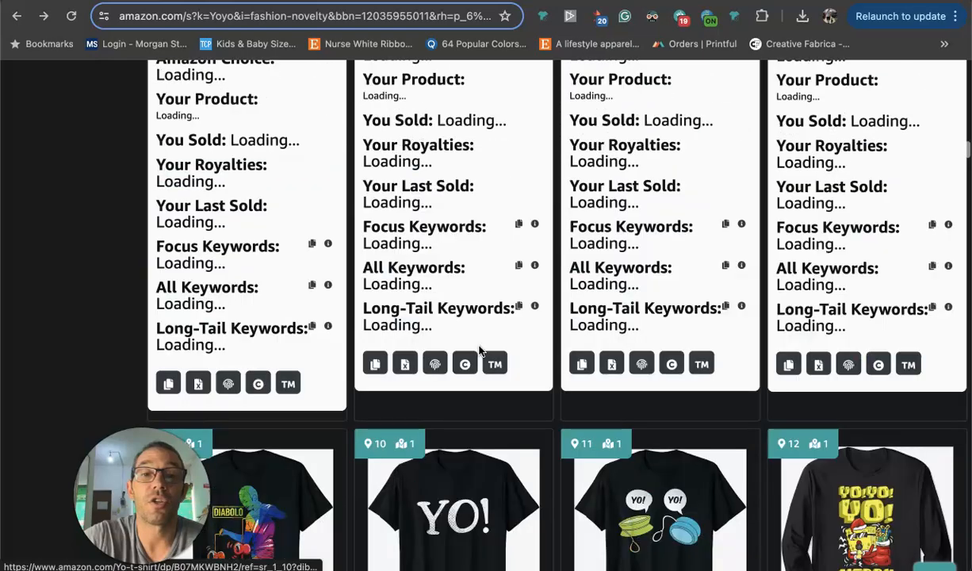
scroll(479, 351, "up", 3)
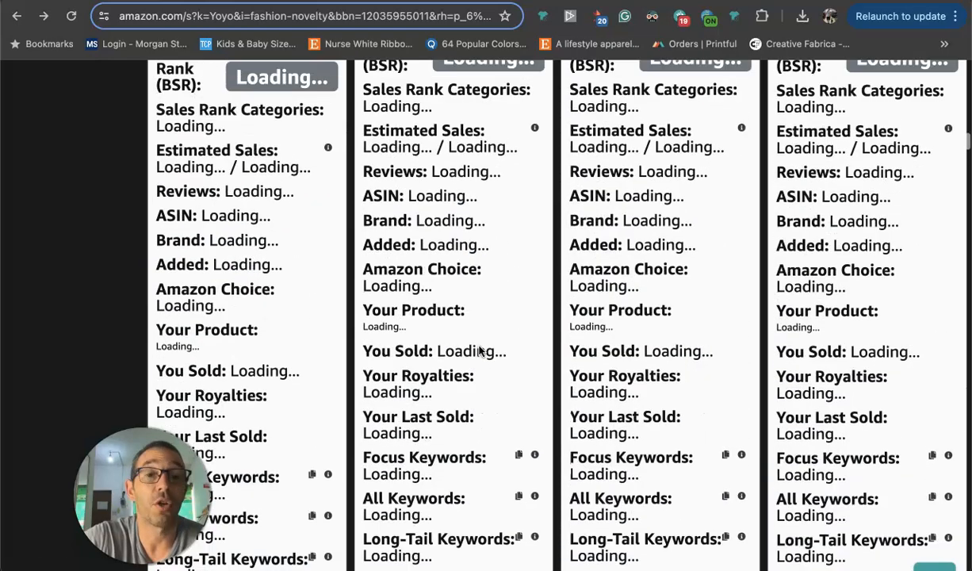
scroll(479, 351, "down", 8)
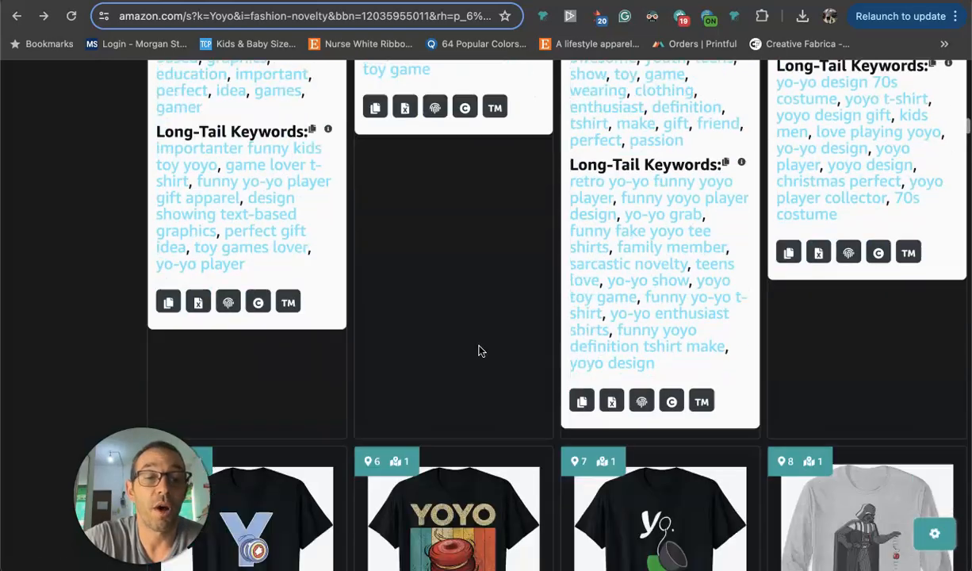
scroll(479, 351, "down", 2)
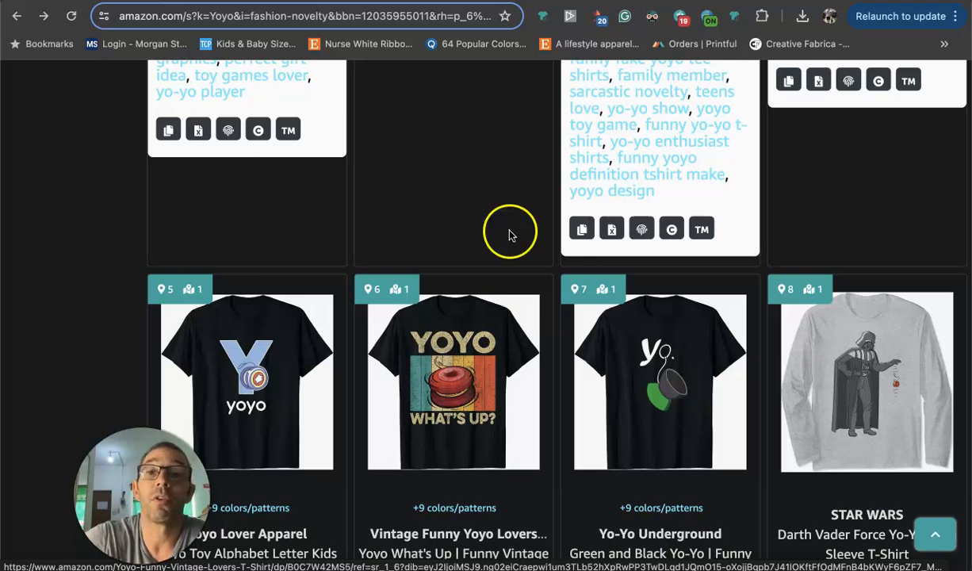
Switch to the USPTO trademark search results for "yo yo" and check the status filter and the class 25 clothing filter.
left_click(409, 1)
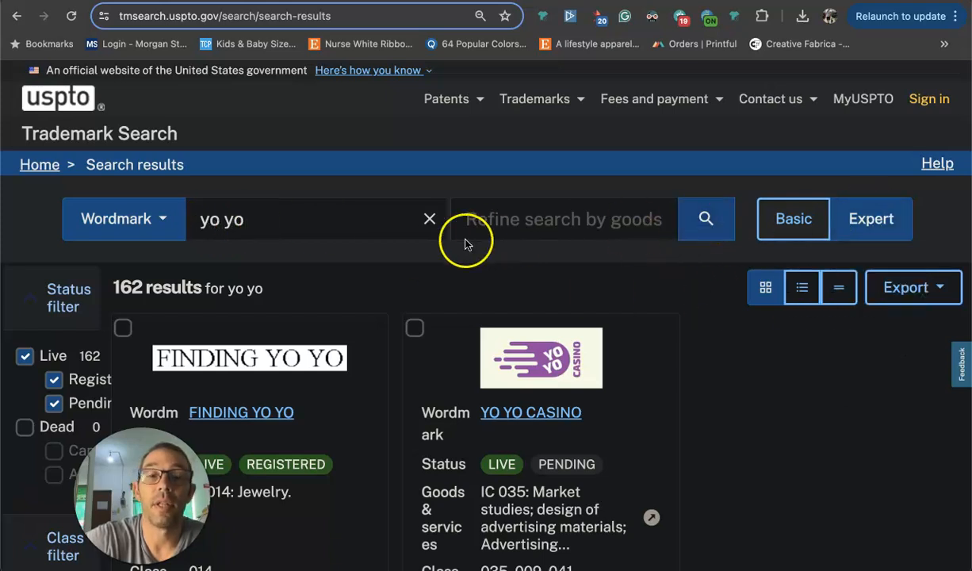
scroll(436, 242, "down", 3)
scroll(436, 246, "down", 4)
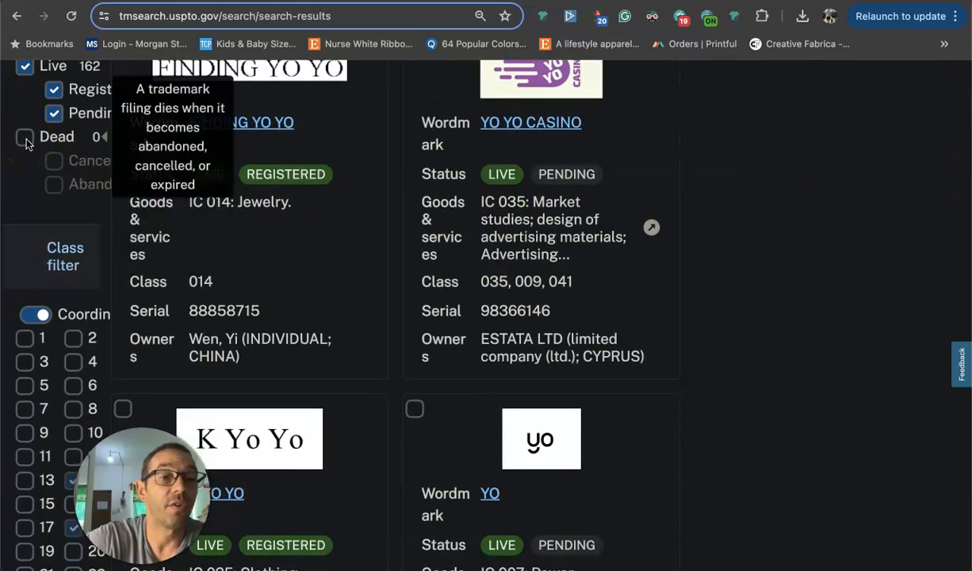
scroll(26, 142, "down", 6)
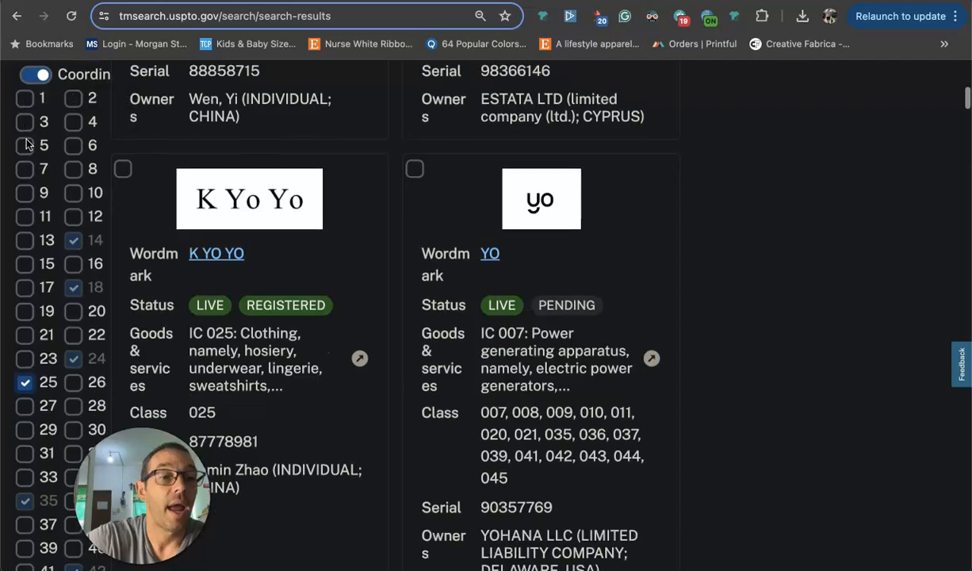
scroll(27, 144, "down", 1)
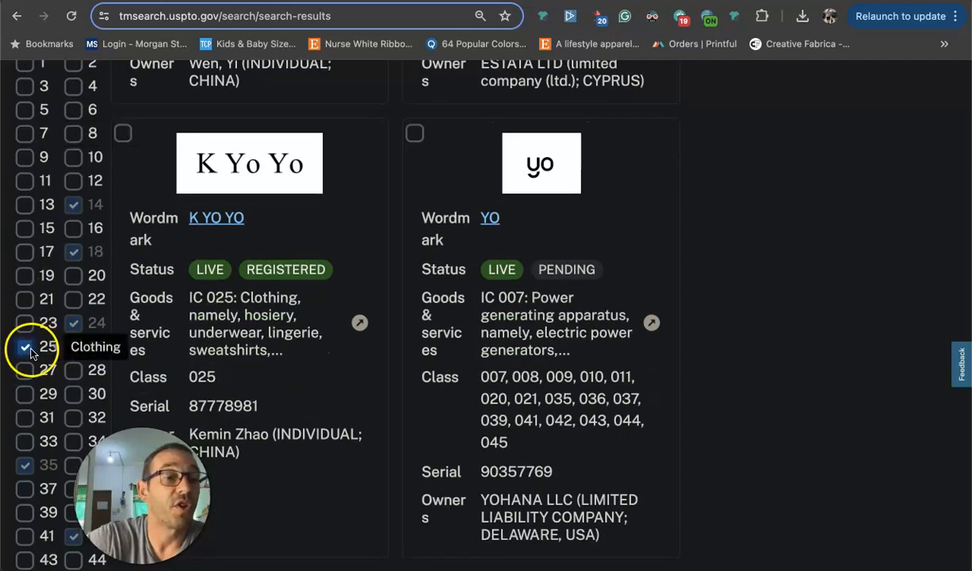
scroll(373, 357, "up", 10)
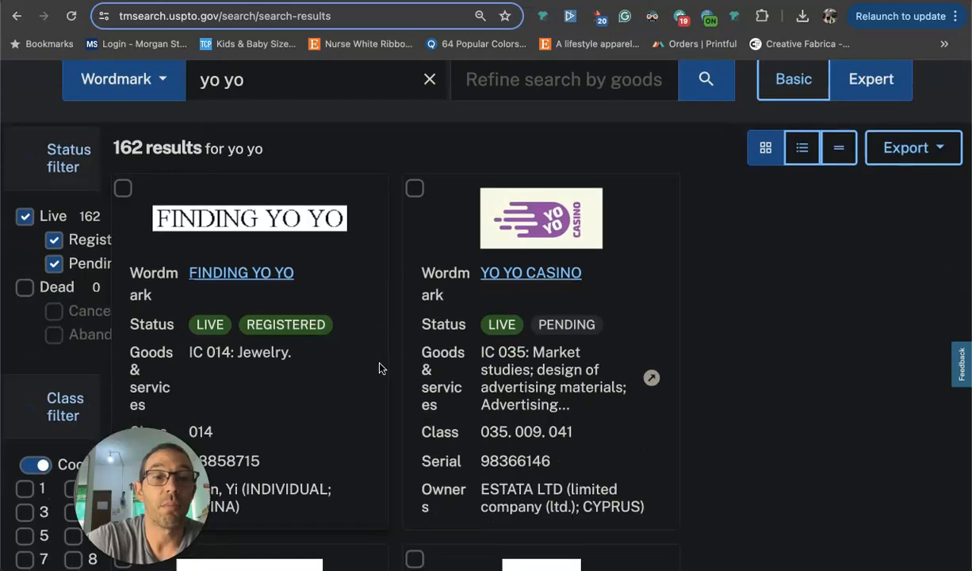
Examine the K YO YO trademark entry's wordmark, status, and goods and services class.
scroll(379, 368, "down", 5)
left_click(206, 303)
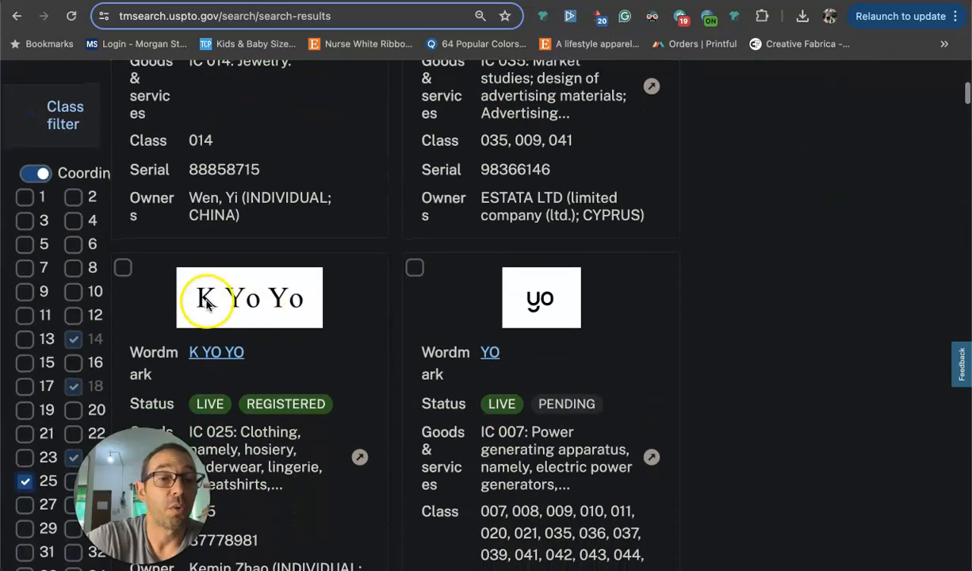
scroll(215, 407, "down", 2)
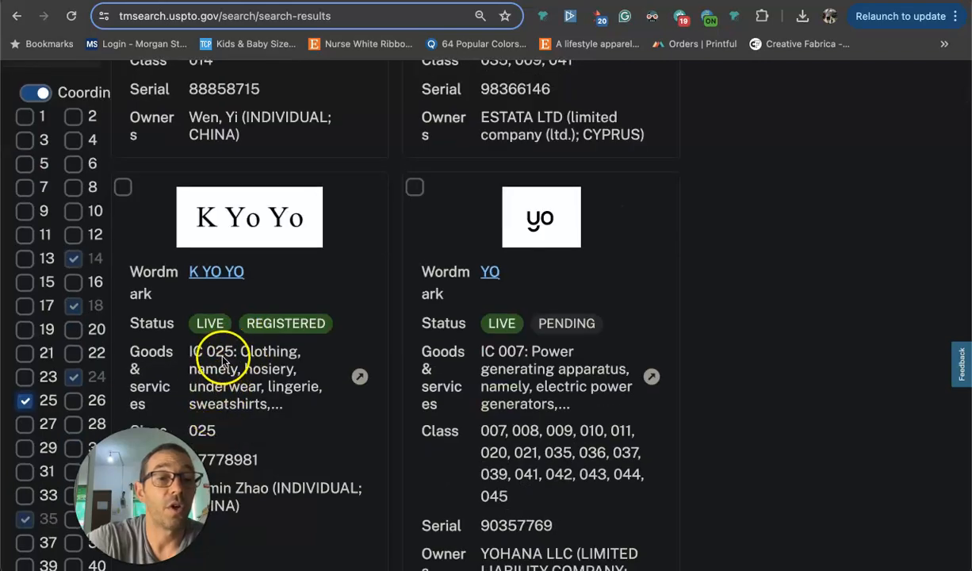
scroll(238, 285, "up", 1)
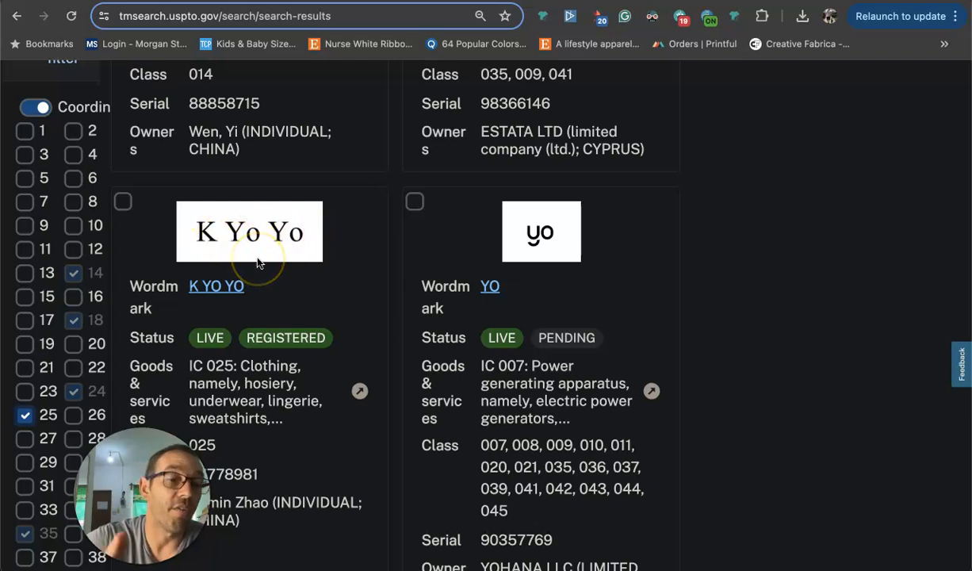
scroll(246, 266, "up", 8)
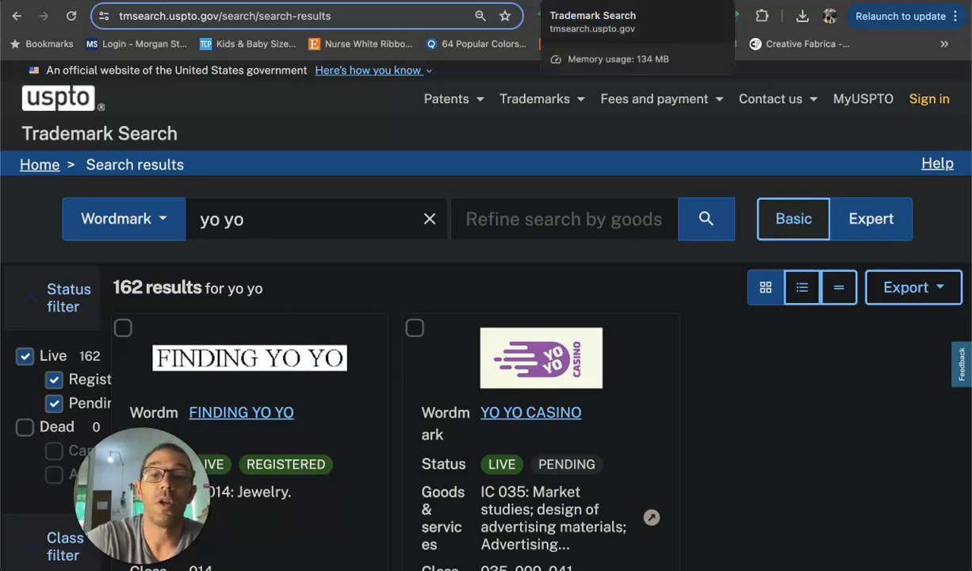
Switch to Photoshop, show the Background layer, and preview the "eat slepp repeat" design group before replacing it with the "trex" group.
mouse_move(575, 553)
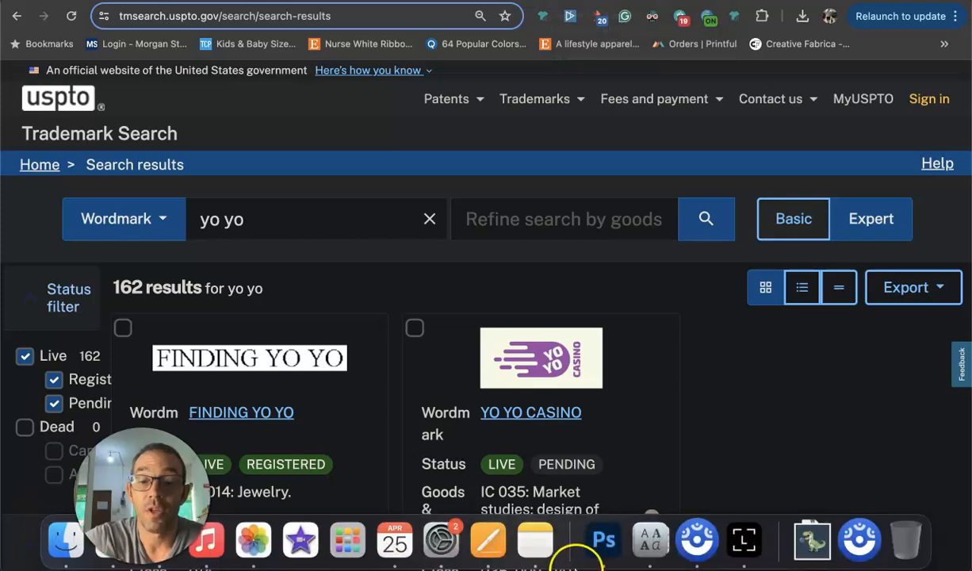
left_click(605, 541)
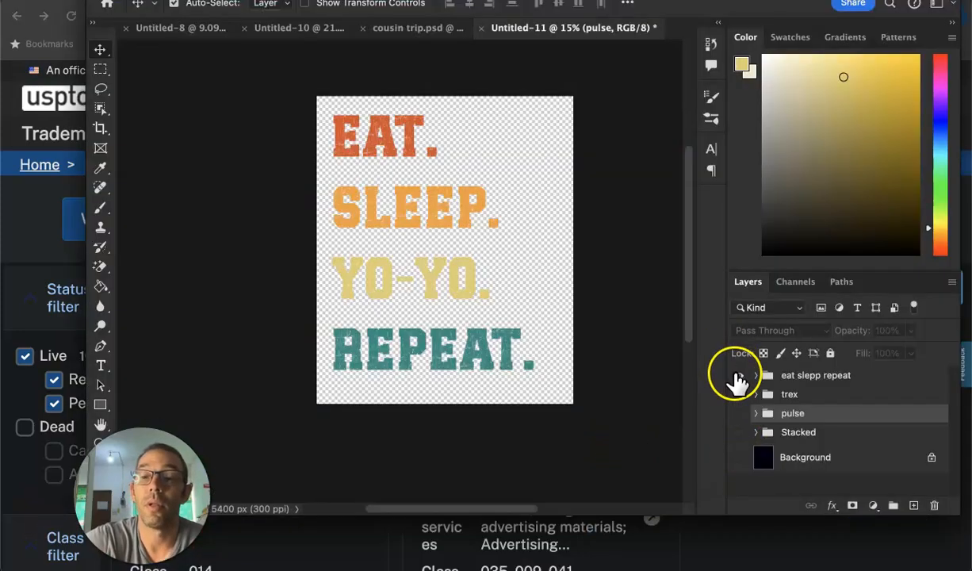
left_click(741, 458, "alt")
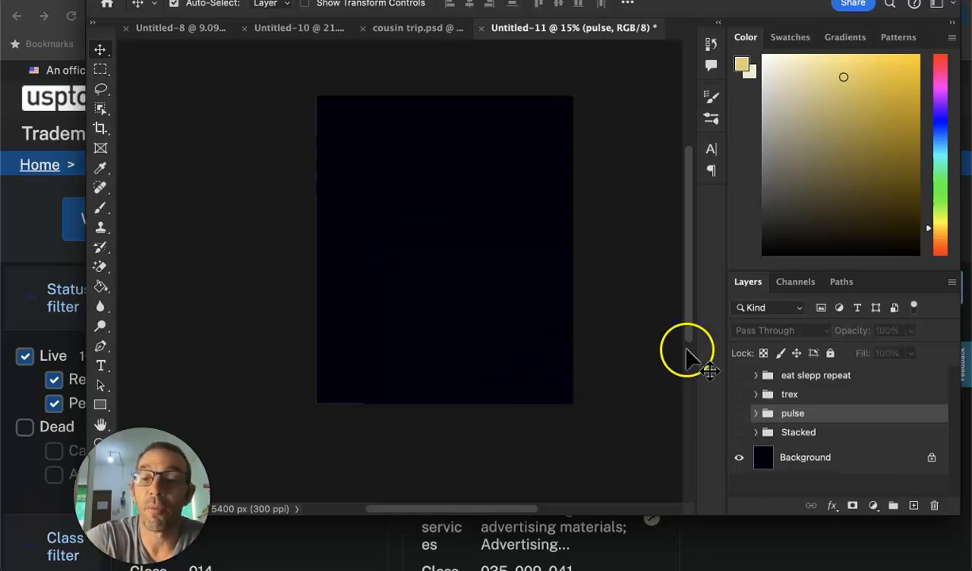
left_click(738, 376)
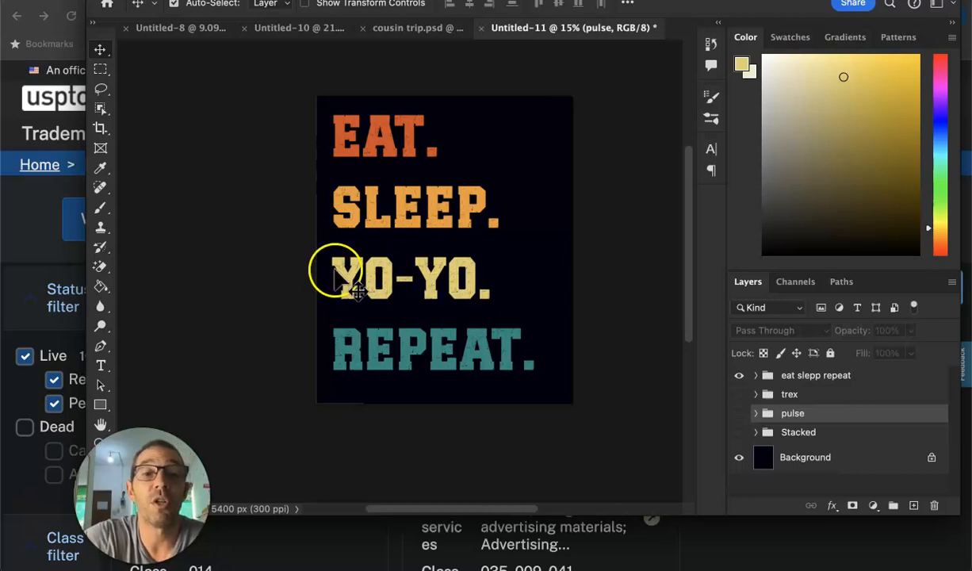
left_click(738, 375)
left_click(738, 394)
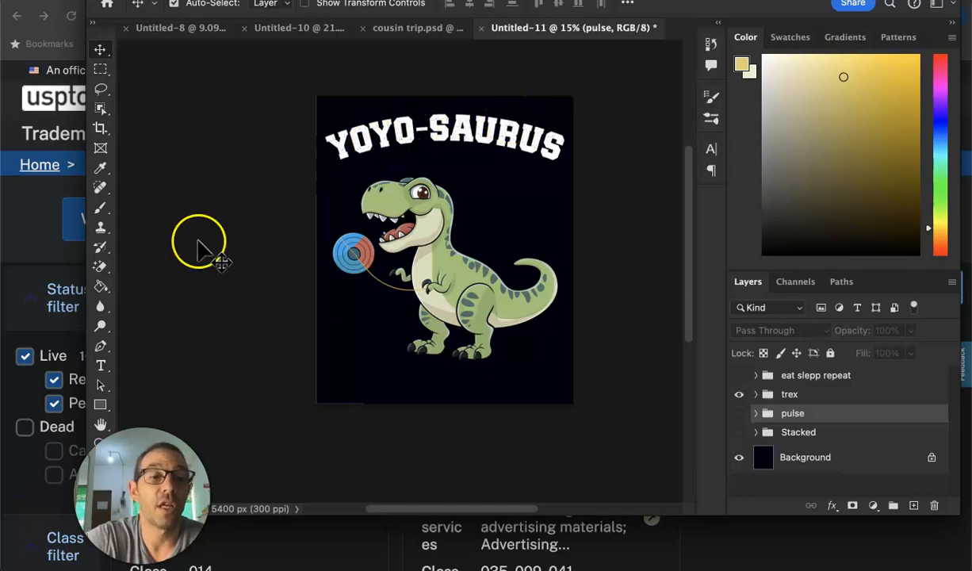
Switch to the Ideogram creations page in the browser and open the green cartoon T-rex with the blue and red yo-yo.
left_click(25, 293)
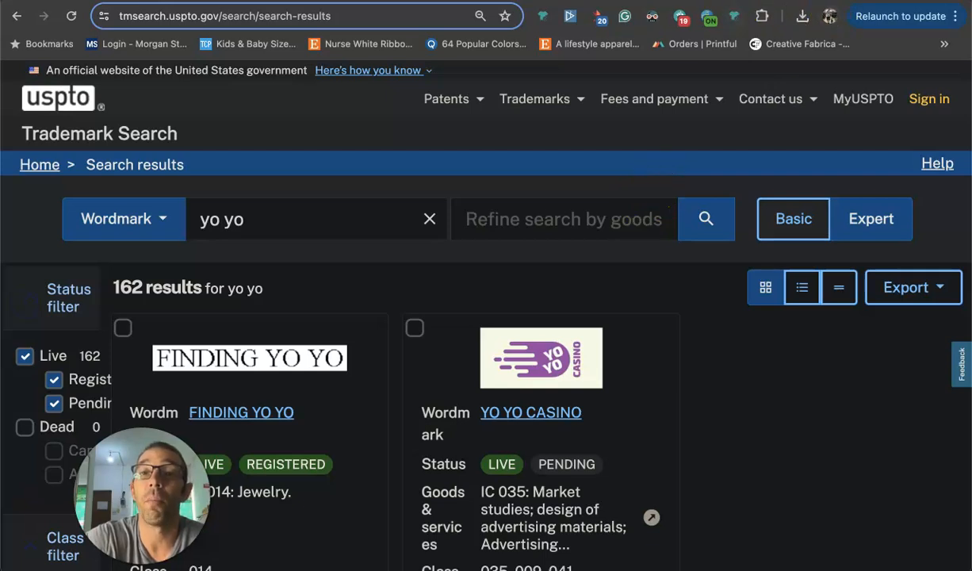
left_click(591, 2)
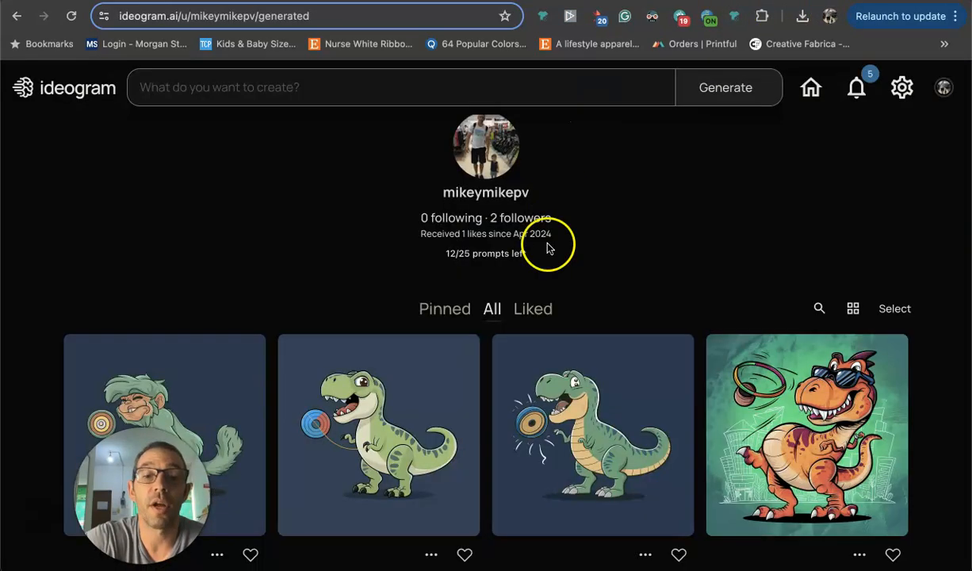
scroll(396, 389, "down", 1)
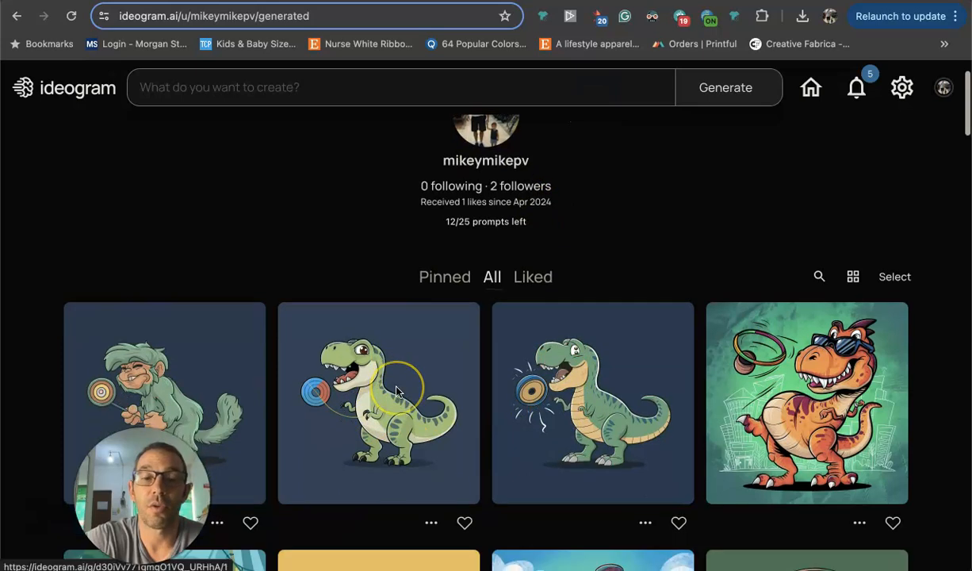
left_click(396, 391)
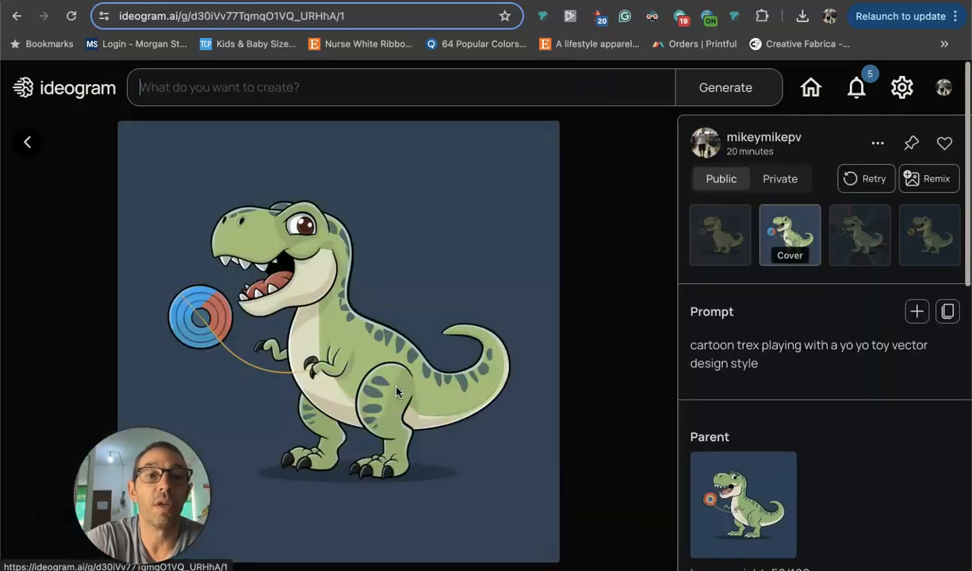
Check the options for entering a new image prompt, close them, and enlarge the T-rex image for a closer look.
left_click(315, 95)
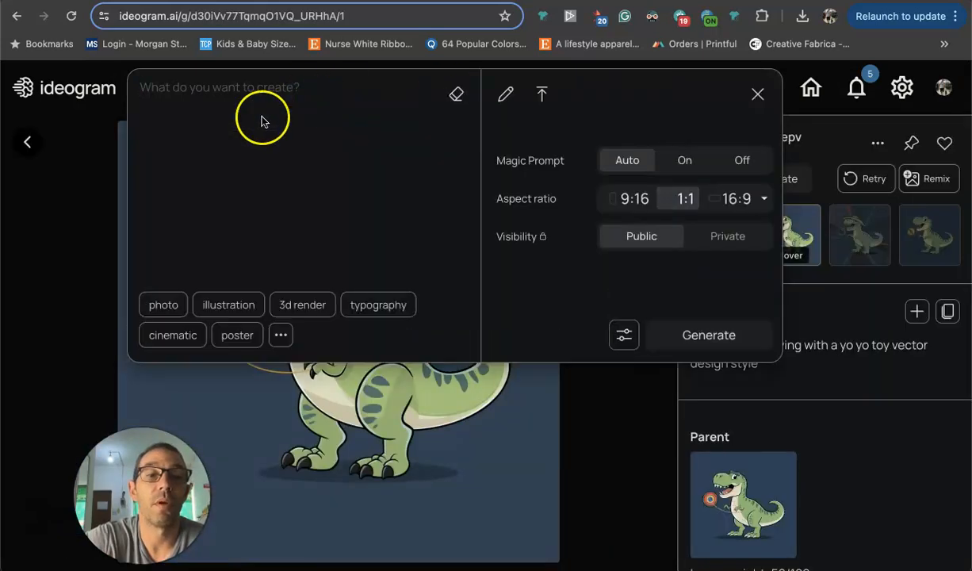
left_click(85, 204)
scroll(720, 304, "down", 1)
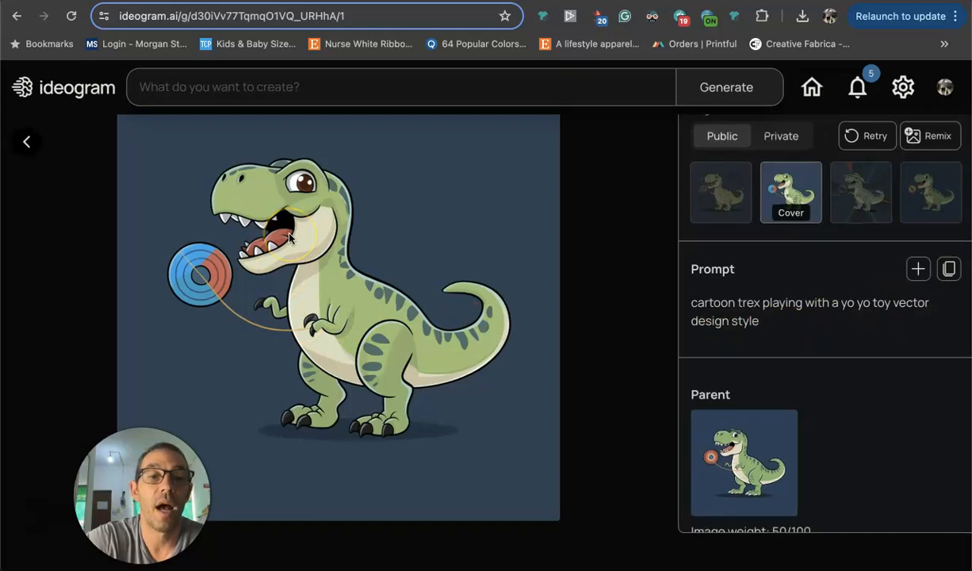
left_click(298, 187)
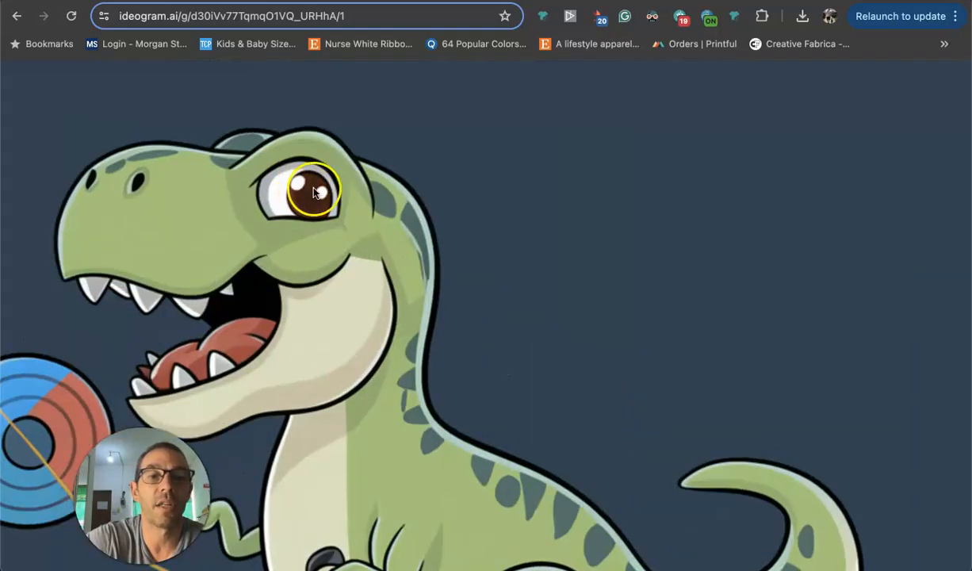
Zoom out of the T-rex image, switch to Photoshop, and open the YOYO-SAURUS title text to check its font.
left_click(326, 202)
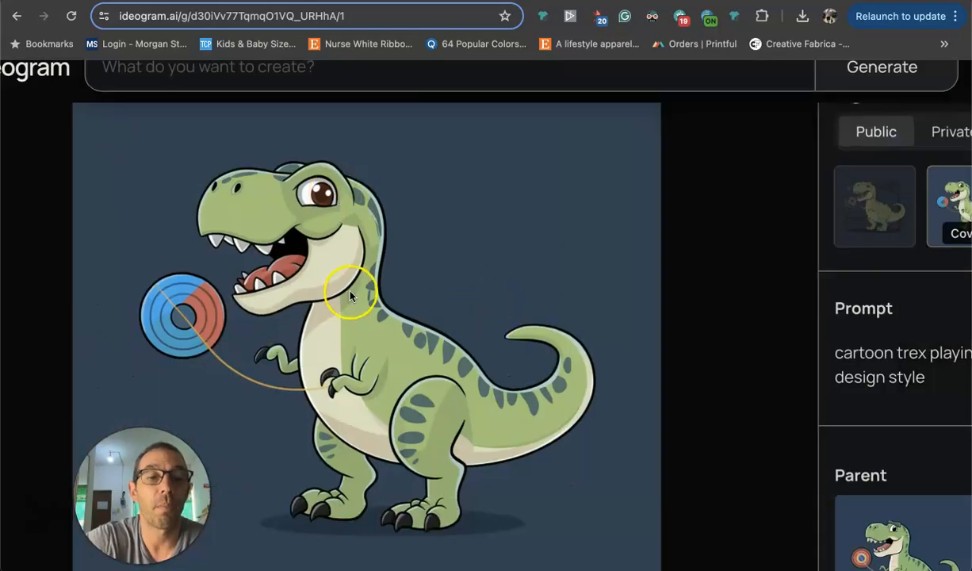
mouse_move(632, 563)
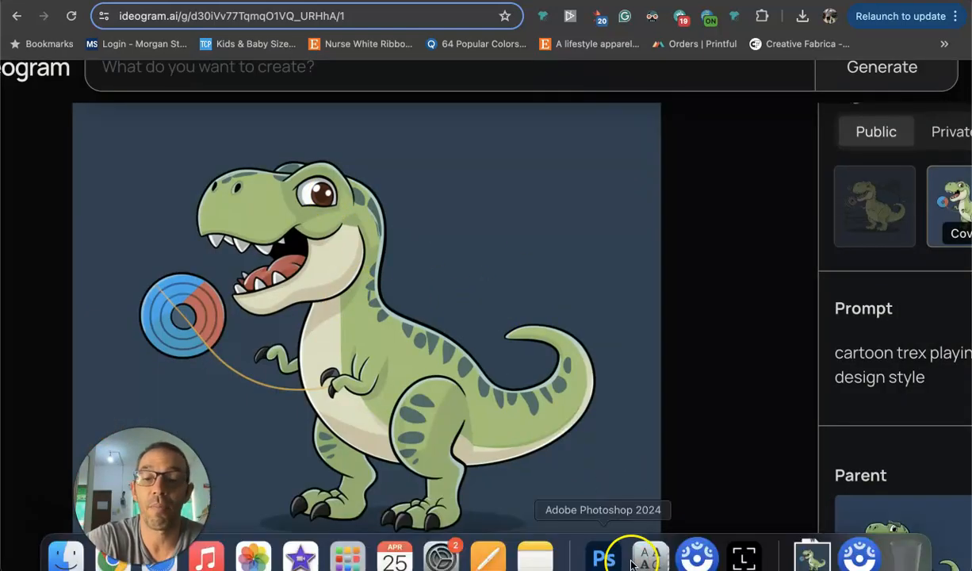
left_click(603, 556)
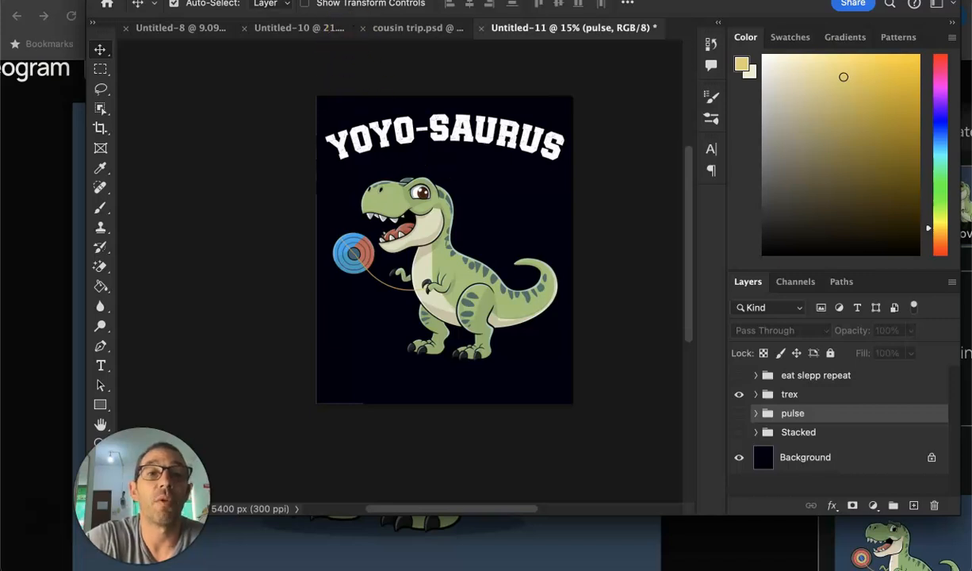
left_click_drag(321, 0, 316, 19)
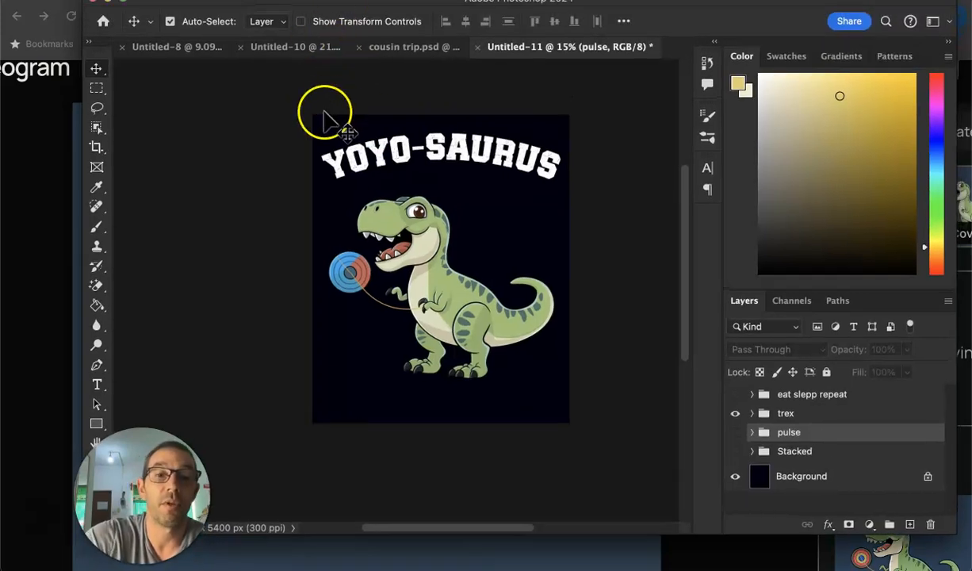
key("t")
left_click(380, 146)
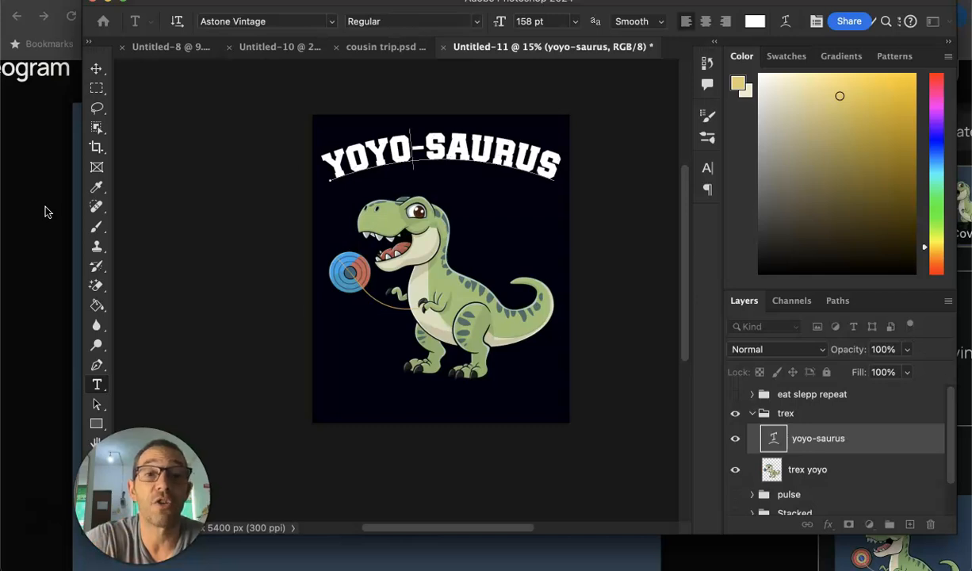
Collapse and hide the "trex" group, and show the "eat slepp repeat" group.
left_click(789, 421)
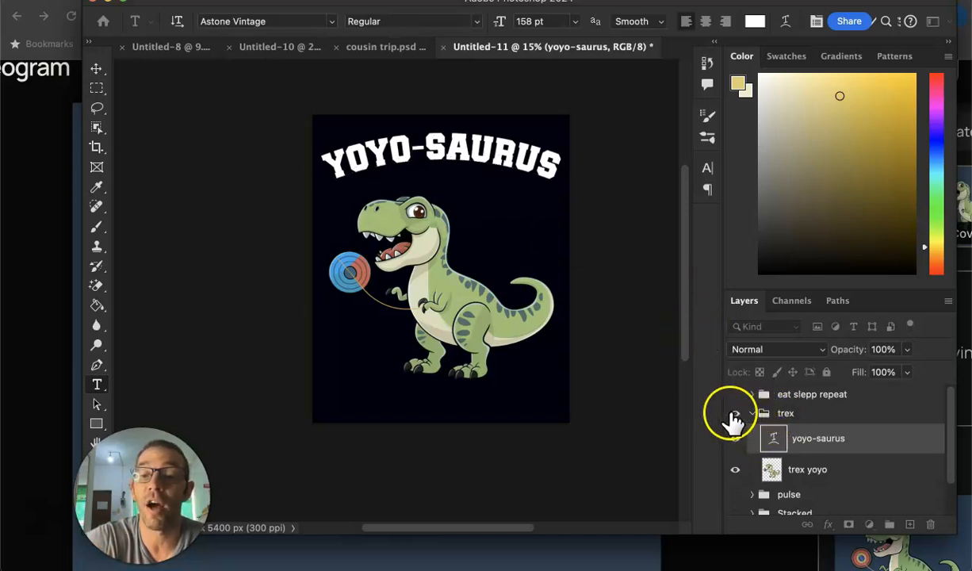
left_click(747, 418)
left_click(752, 413)
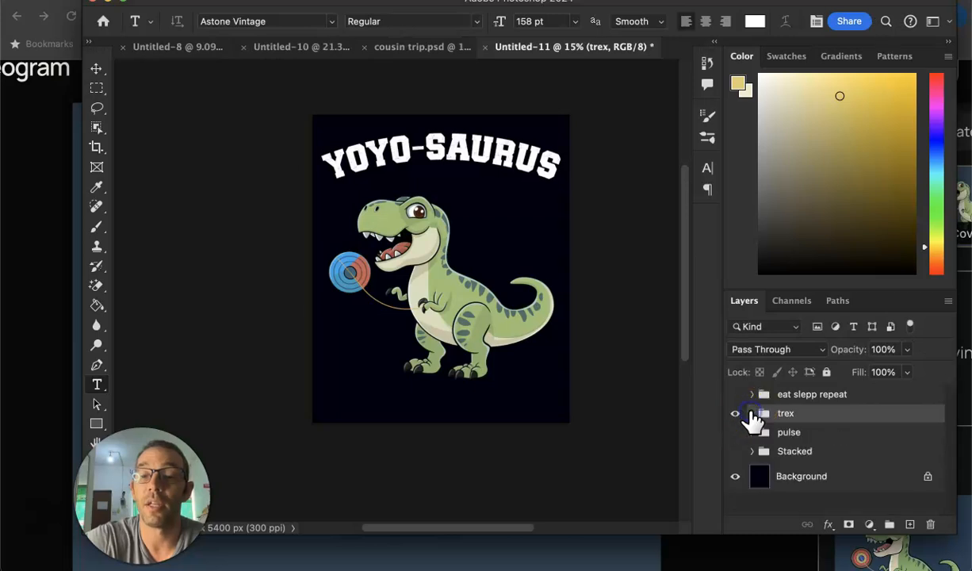
left_click(735, 413)
left_click(735, 394)
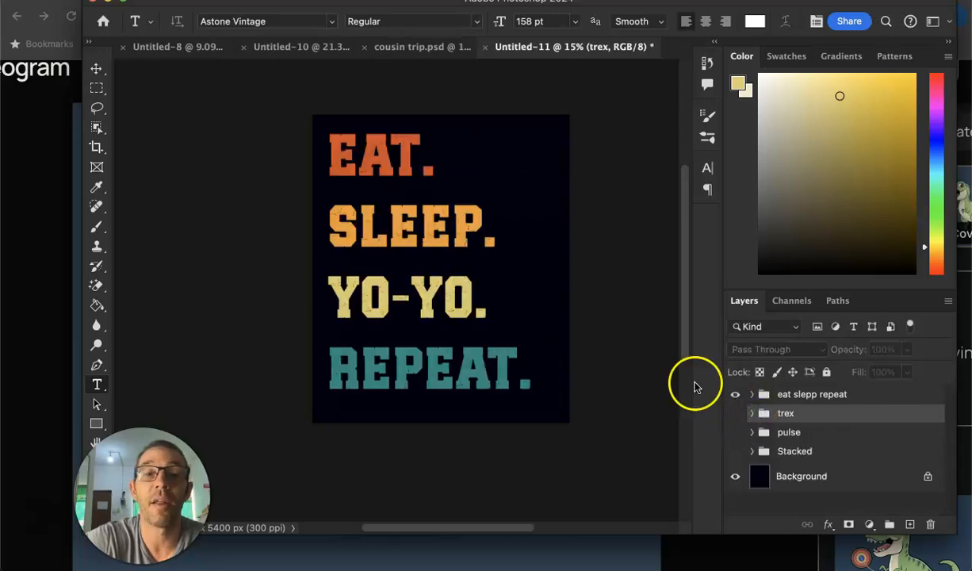
Try the Handwritten Regular font on the whole "eat. sleep. yo-yo. repeat." text and shift the text slightly to the right.
left_click(353, 147)
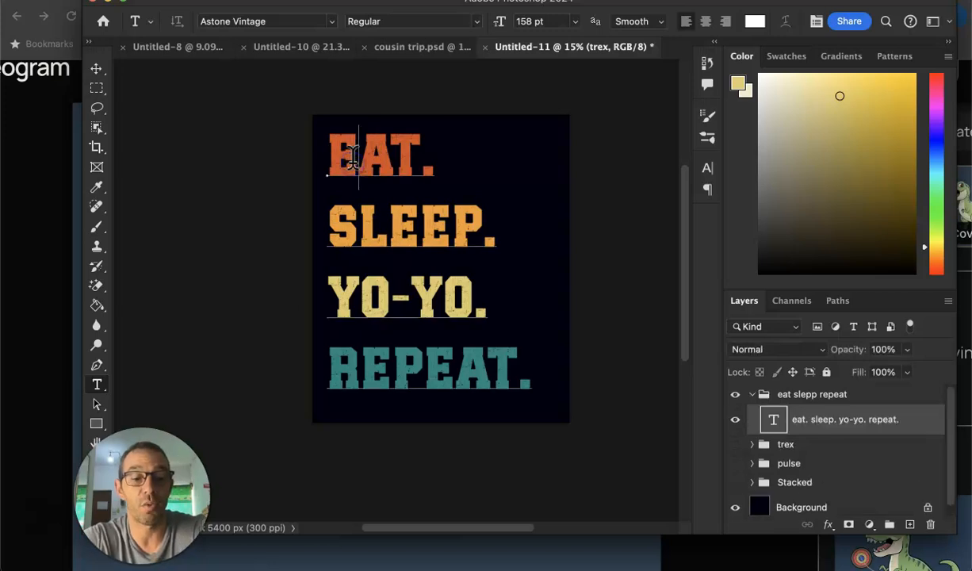
double_click(351, 155)
key("super+a")
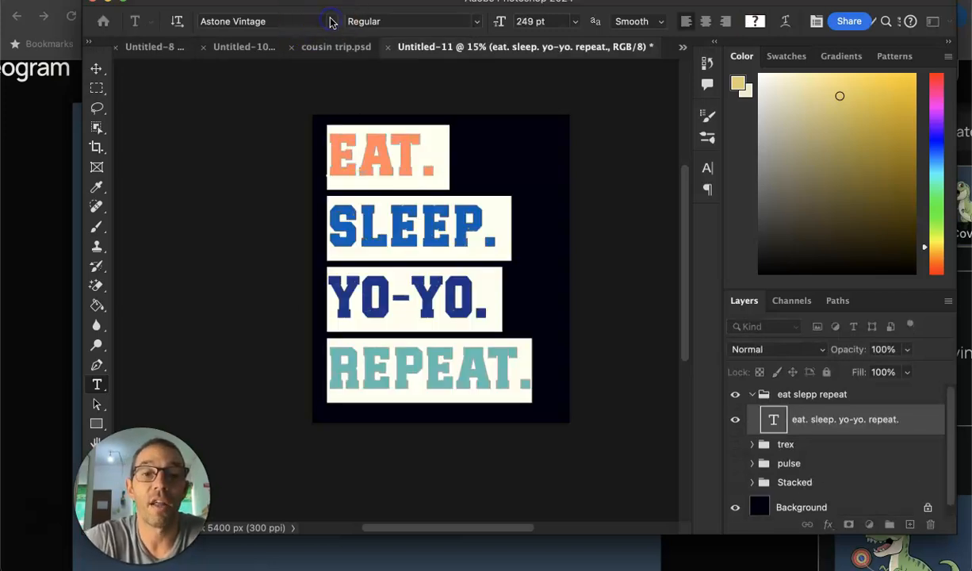
left_click(331, 22)
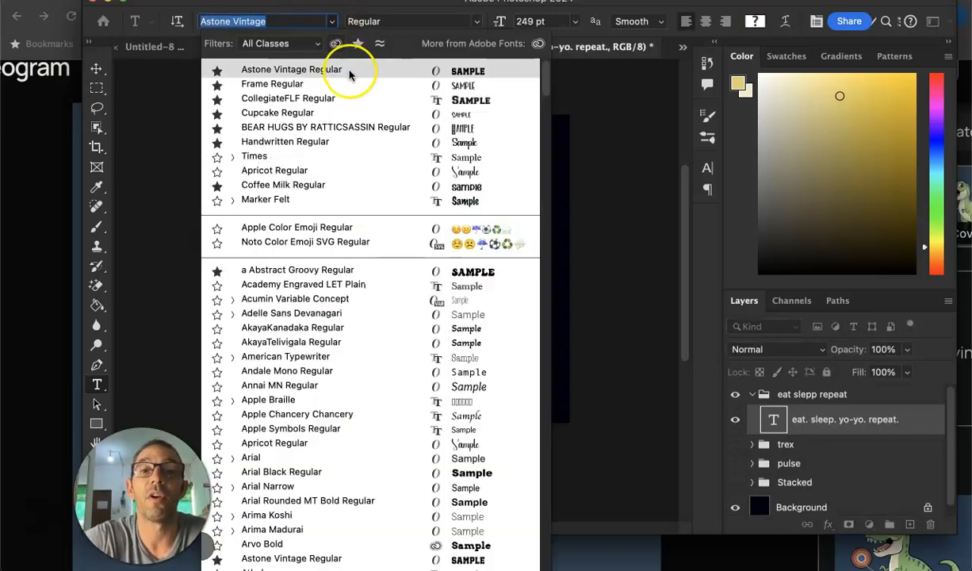
left_click(432, 142)
left_click(96, 67)
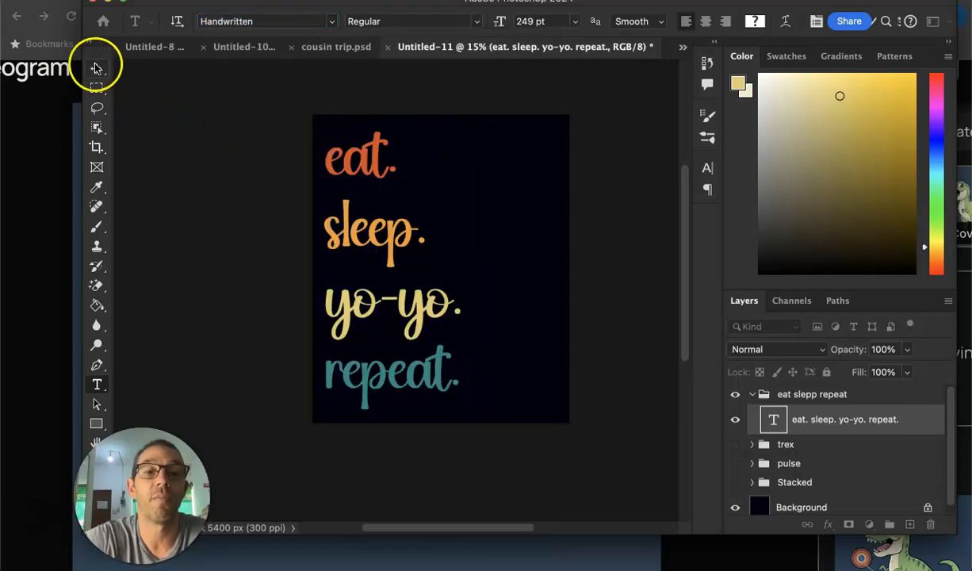
left_click_drag(398, 228, 416, 227)
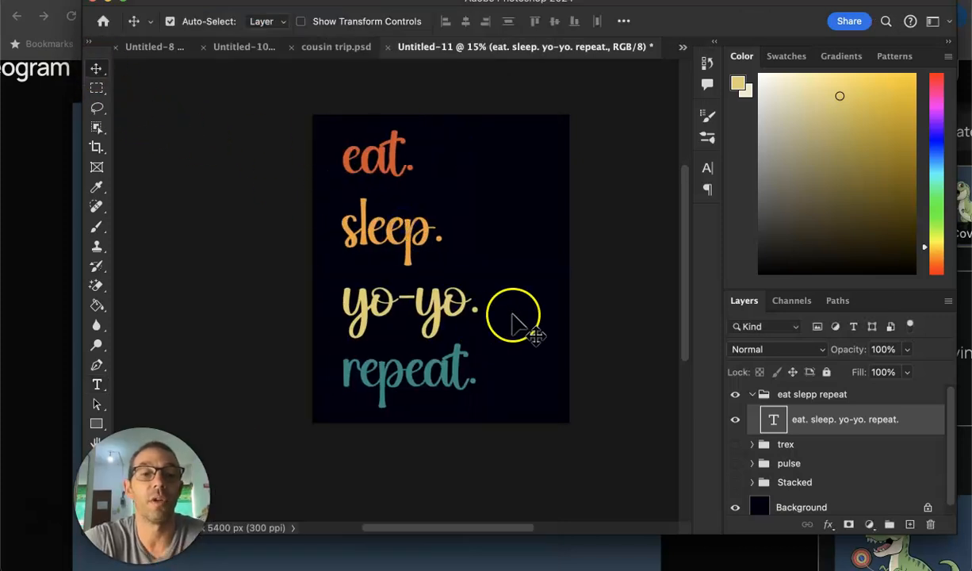
Replace the lowercase first letter of "eat." with a capital E.
double_click(354, 162)
key("BackSpace")
type("W")
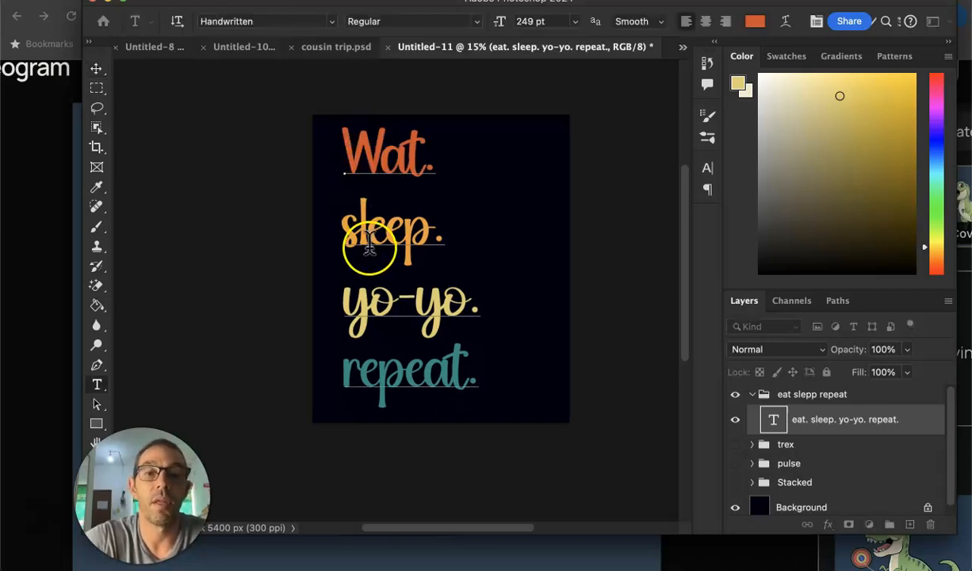
key("BackSpace")
type("E")
left_click(97, 72)
Capitalize the first letters of the second and third lines so they read "Sleep." and "Yo-yo.".
key("t")
left_click(357, 242)
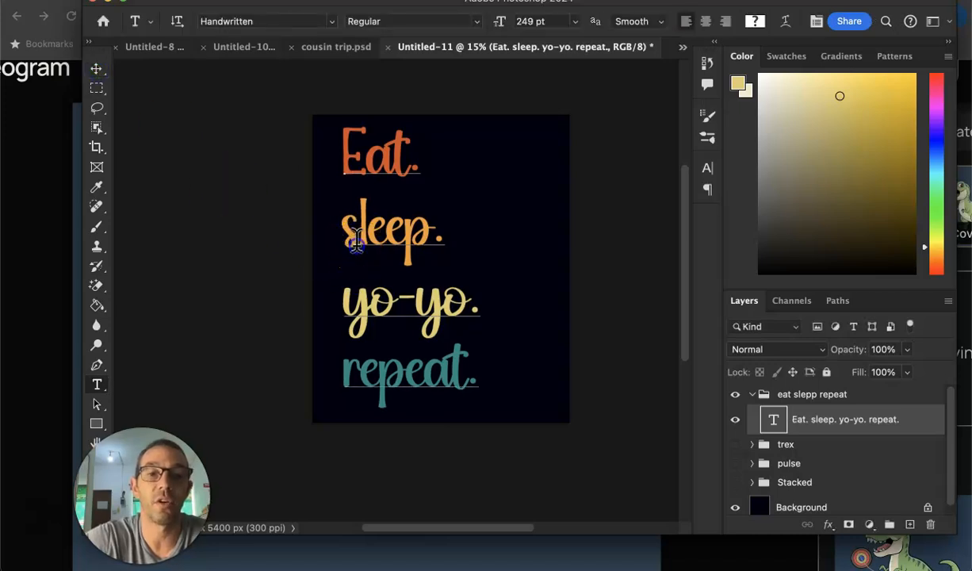
key("BackSpace")
type("S")
left_click(95, 69)
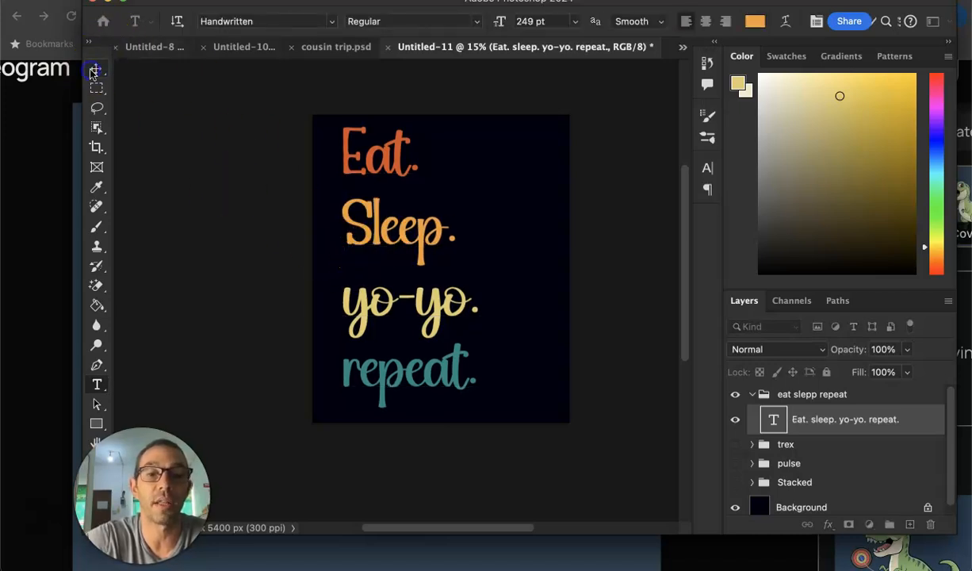
key("t")
left_click(373, 302)
key("BackSpace")
type("Y")
left_click(97, 69)
Capitalize the first letter of the last line so it reads "Repeat.".
key("t")
left_click(358, 366)
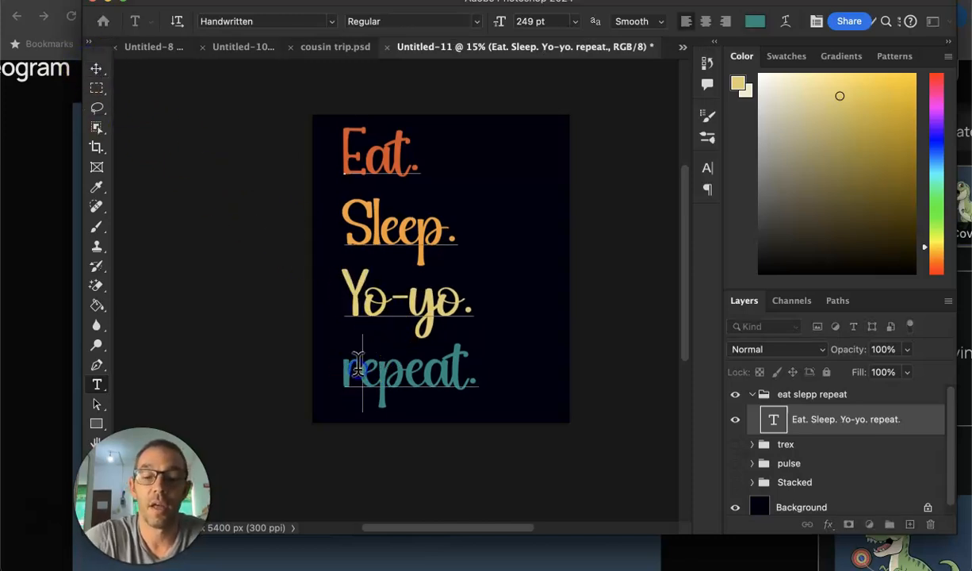
type("R")
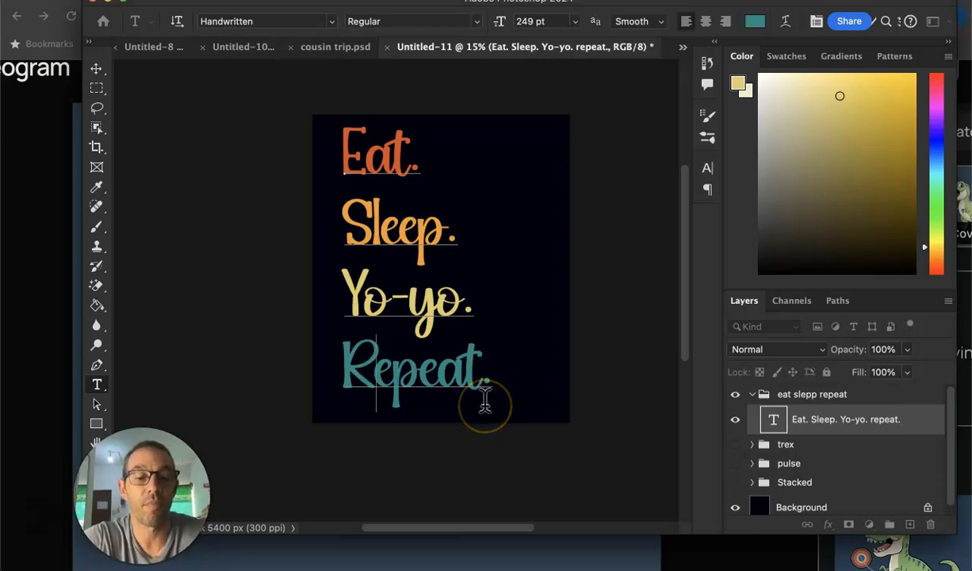
Undo the capital letters, the text move and the Handwritten font change on the four-line slogan.
key("super+z")
left_click(95, 71)
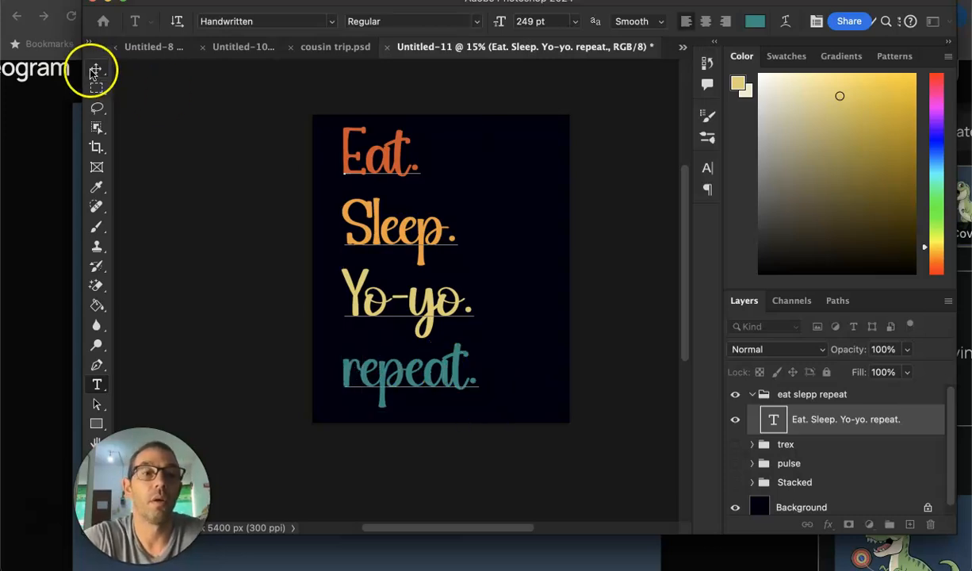
key("super+z")
key("super+z")
key("super+z")
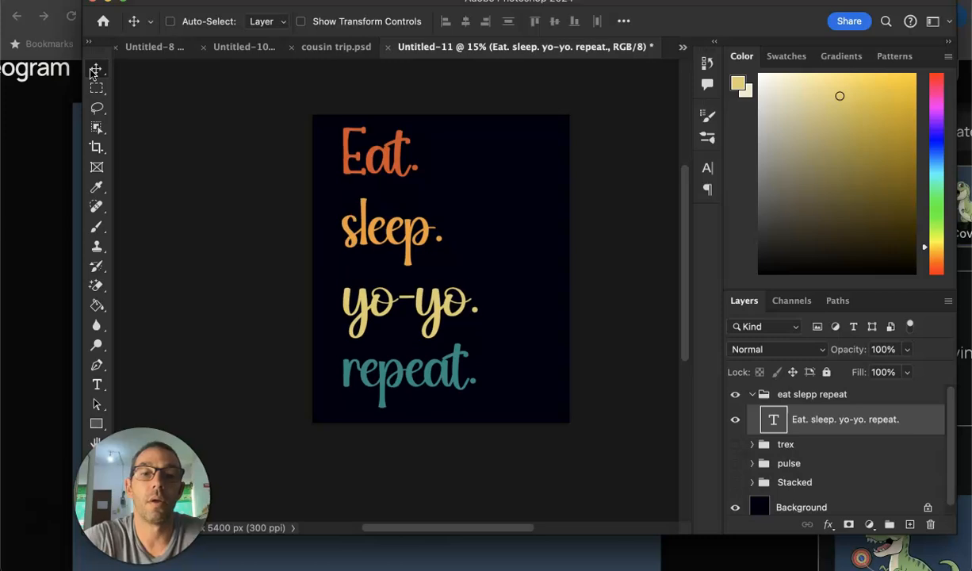
key("super+z")
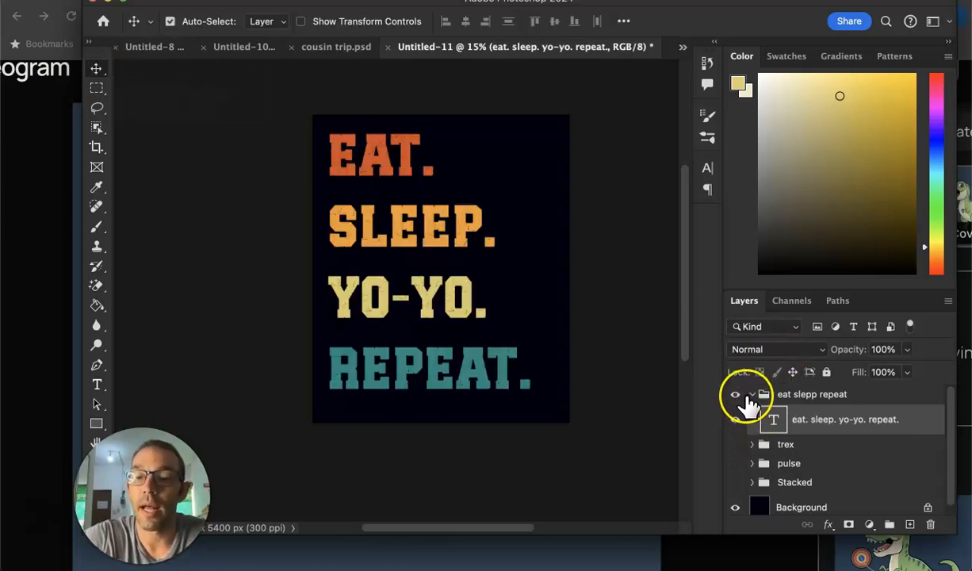
Collapse and hide the "eat slepp repeat" group, and show the "pulse" group.
left_click(745, 398)
left_click(751, 395)
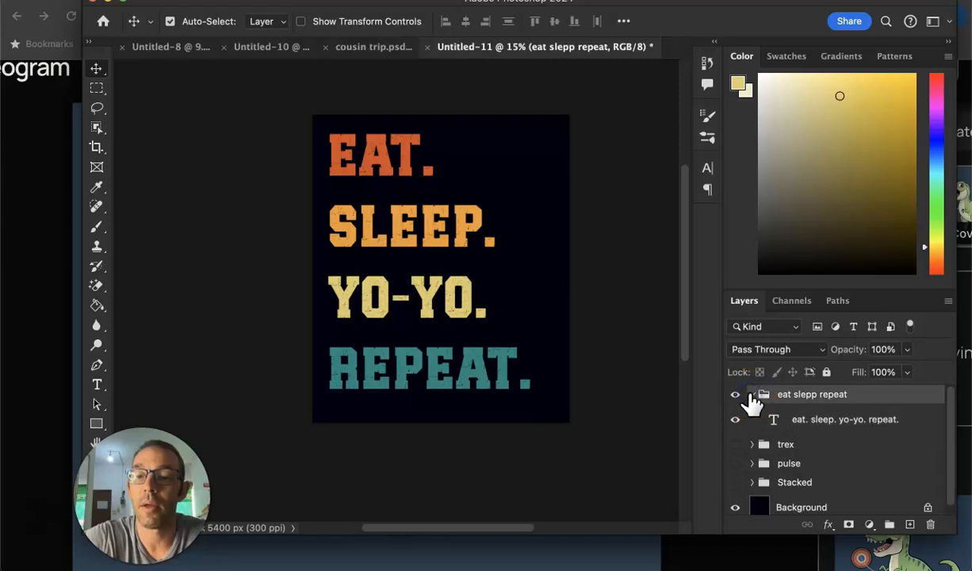
left_click(751, 394)
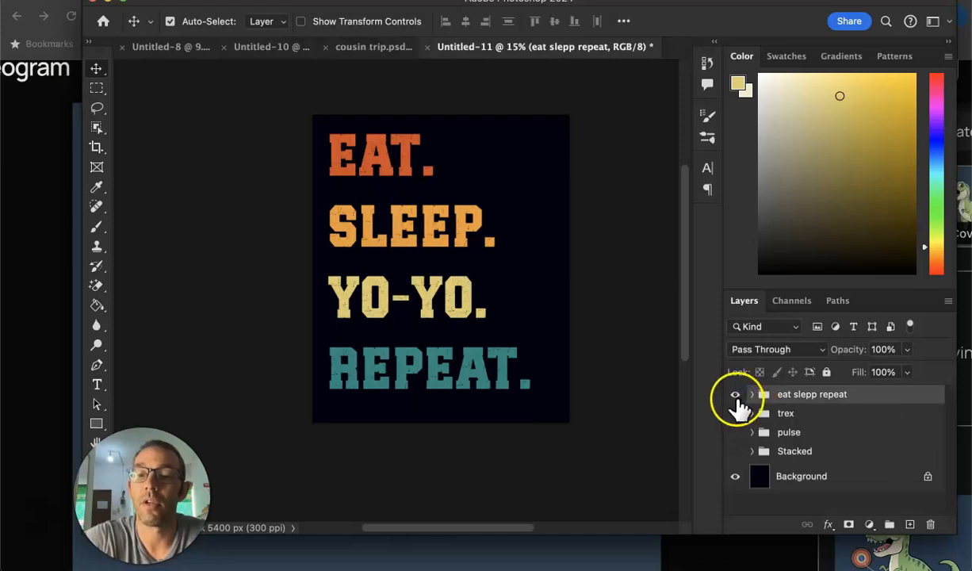
left_click(735, 395)
left_click(735, 432)
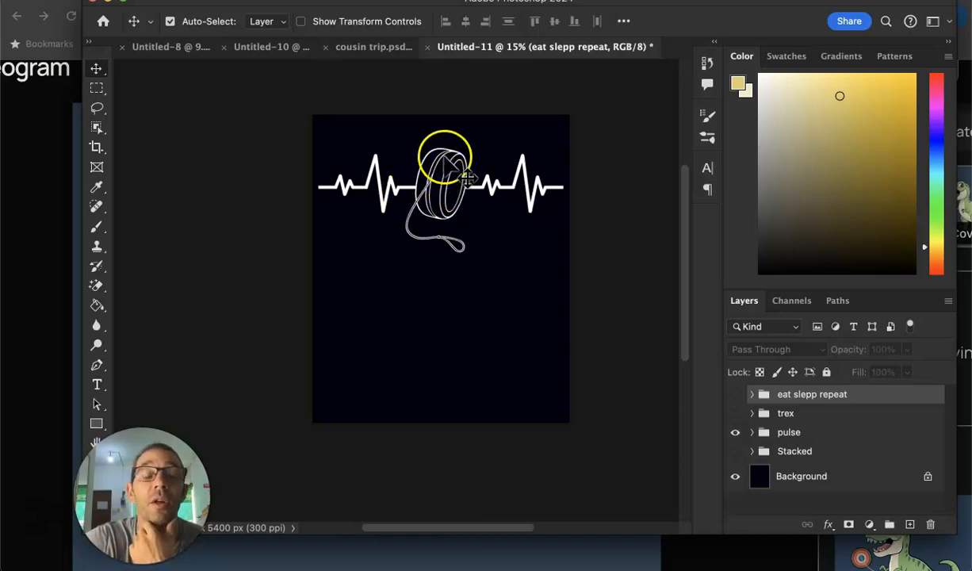
Switch to the browser's Creative Fabrica results for "pulse" and examine the red Pulse Line Logo Vector graphic.
left_click(42, 315)
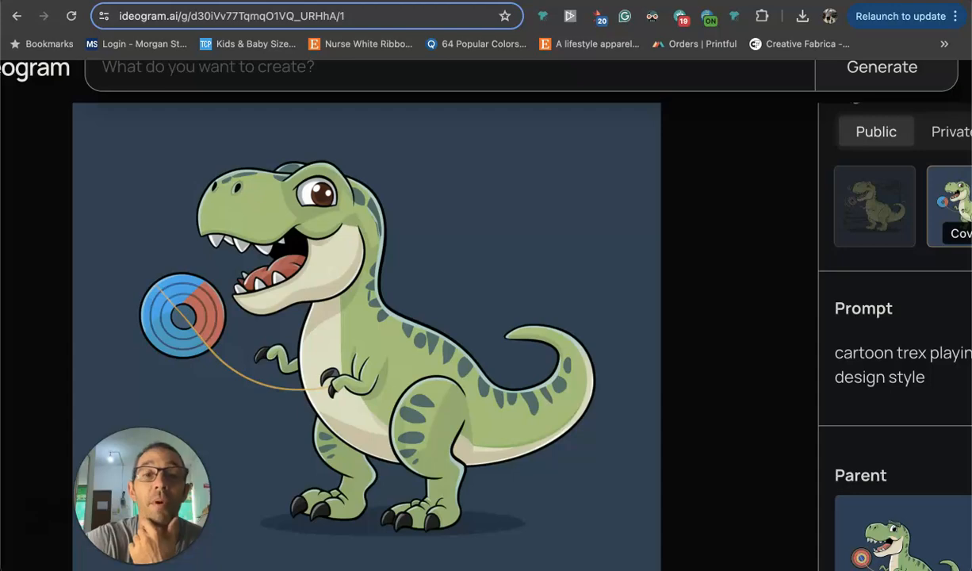
key("ctrl+Tab")
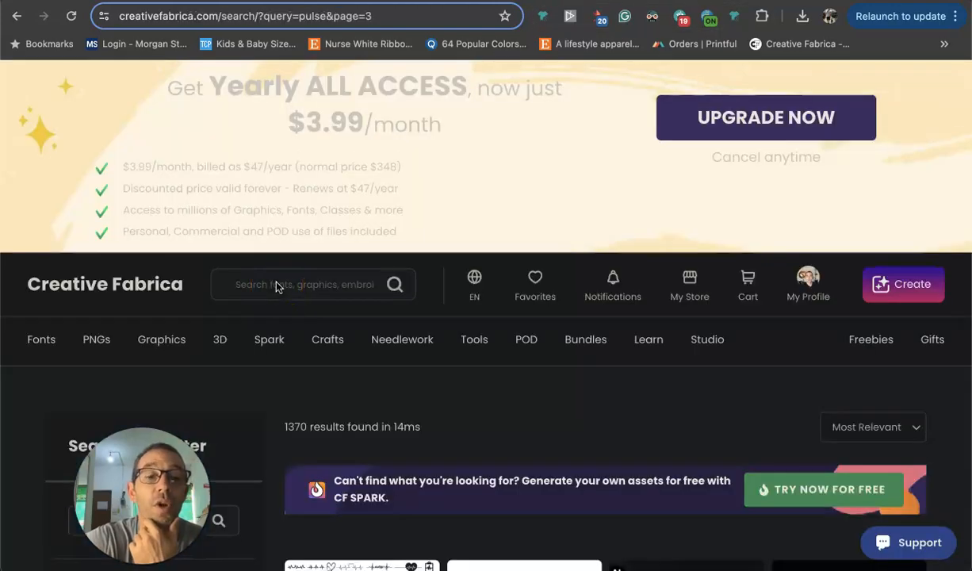
scroll(276, 288, "down", 2)
scroll(753, 335, "down", 5)
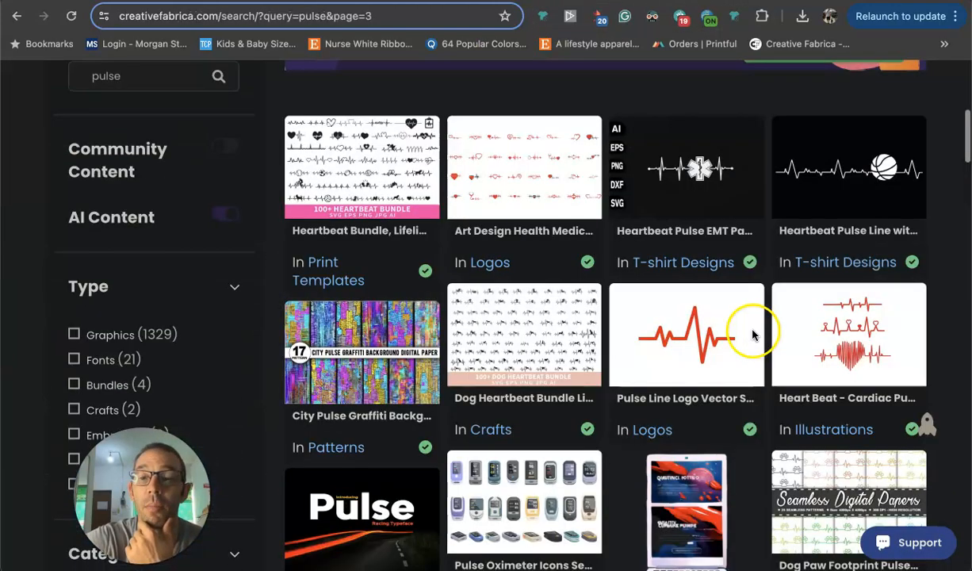
scroll(753, 335, "up", 5)
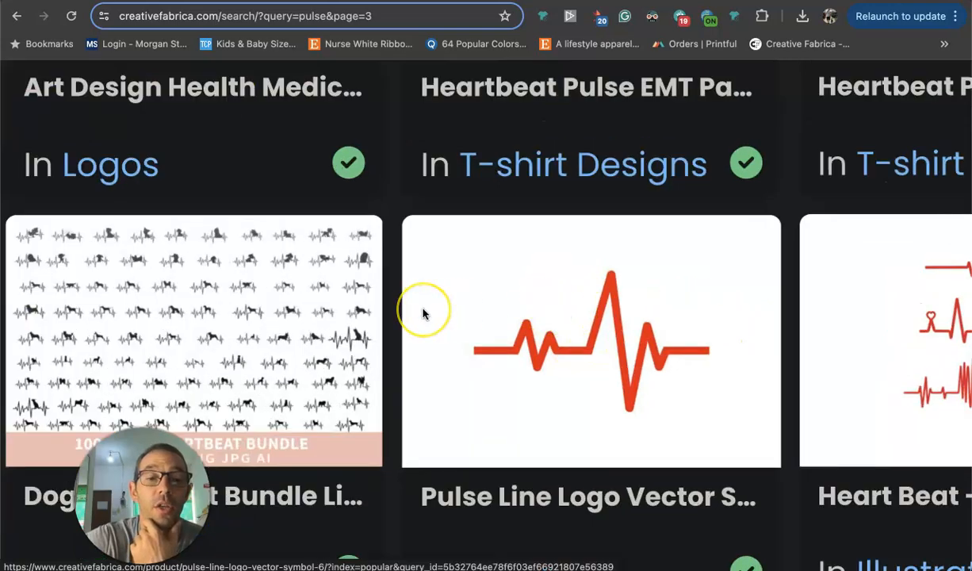
scroll(423, 313, "down", 5)
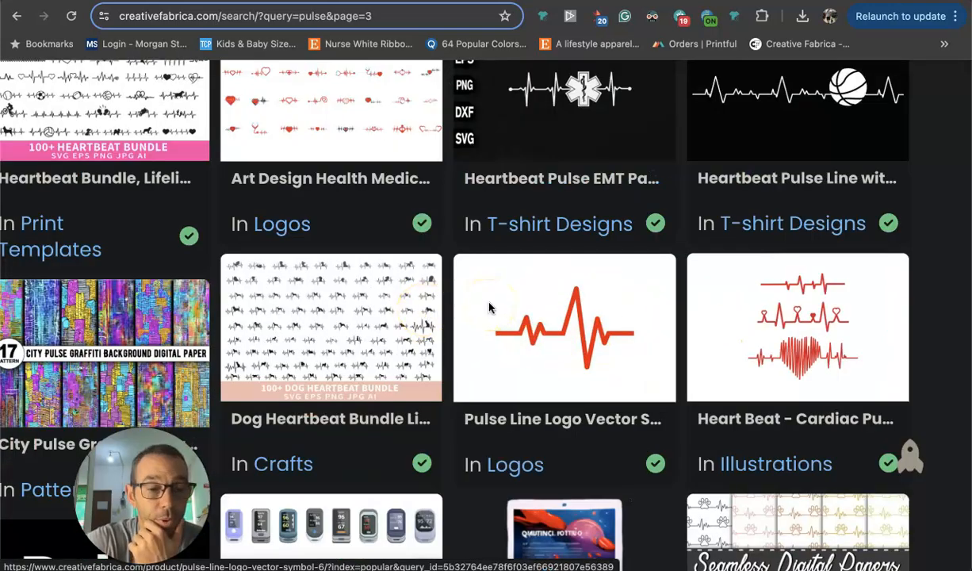
left_click(543, 311)
left_click(543, 334)
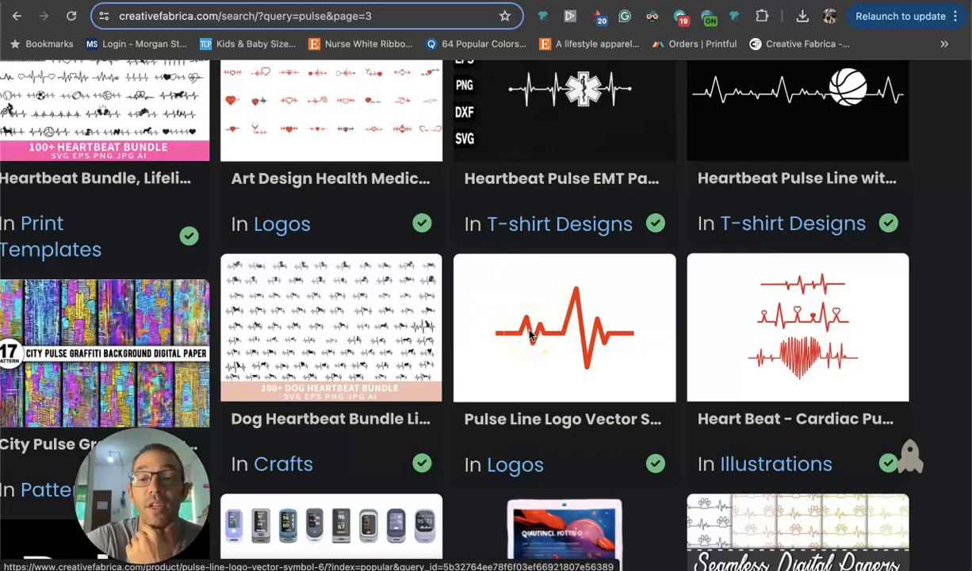
Switch to Photoshop and duplicate the white pulse line twice, placing the two copies side by side below the yoyo with a gap between them.
left_click(607, 541)
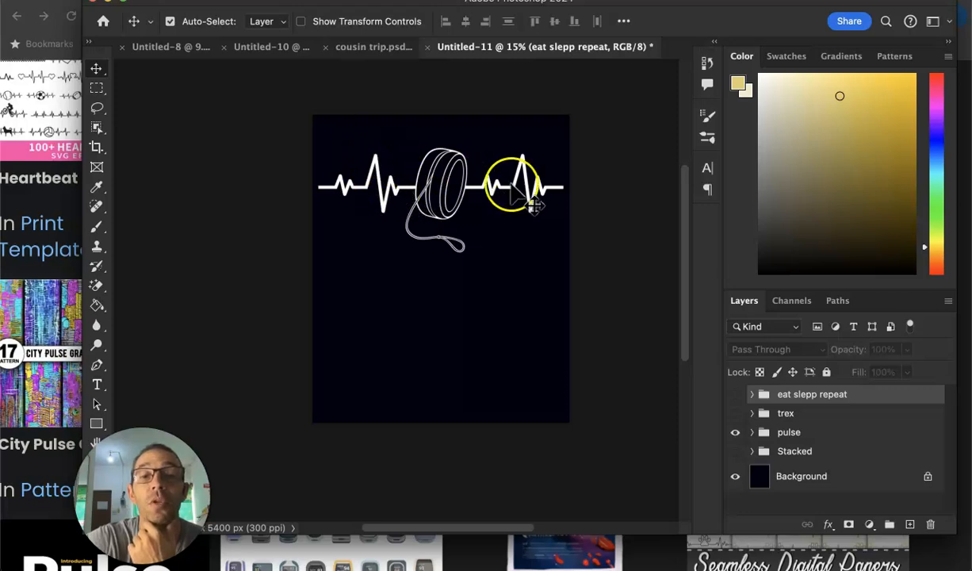
scroll(432, 218, "up", 3)
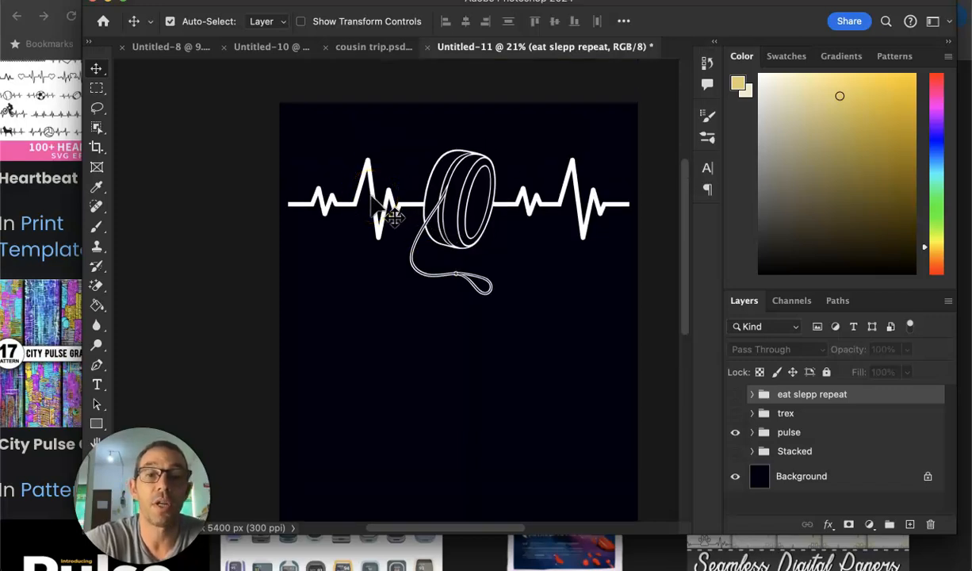
left_click_drag(373, 202, 579, 374)
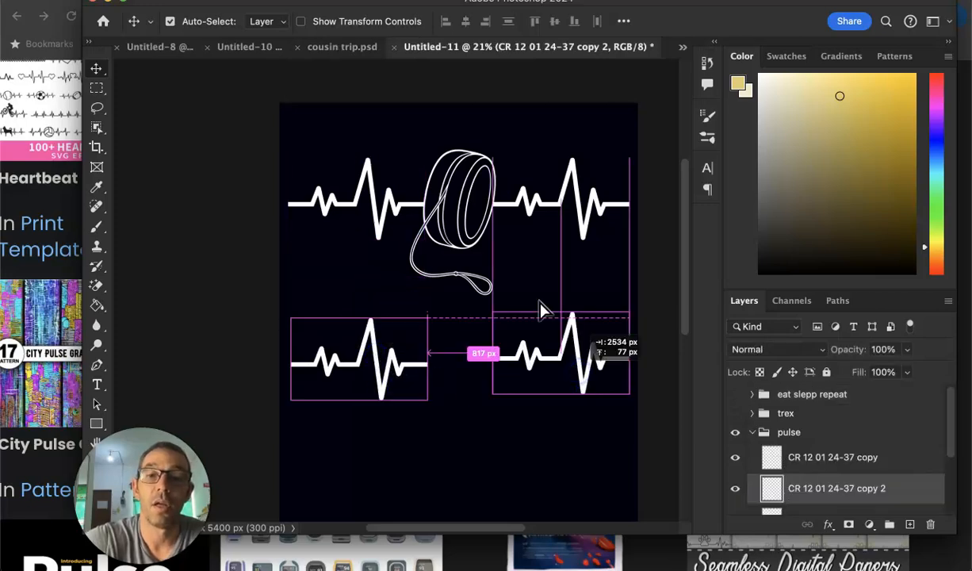
left_click(463, 276)
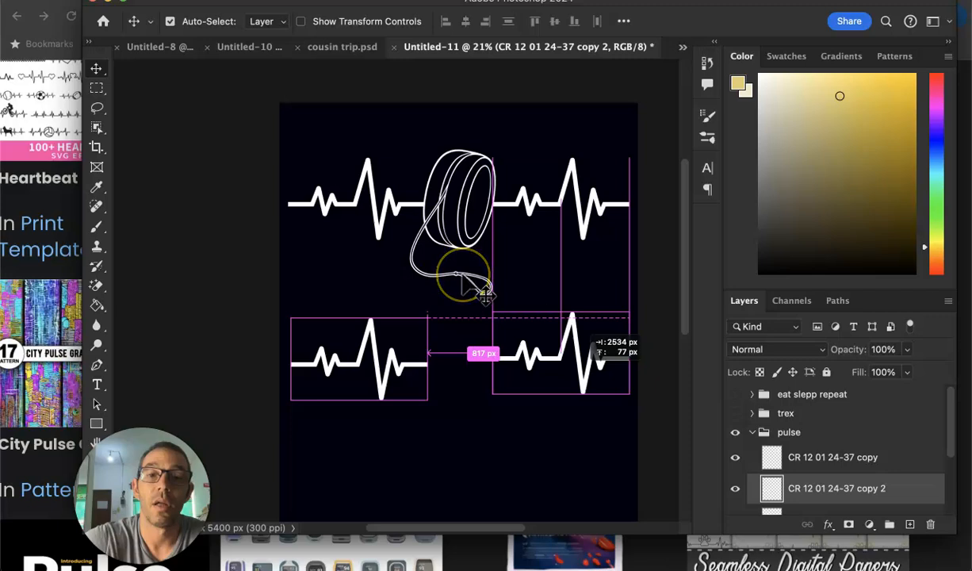
left_click(469, 362)
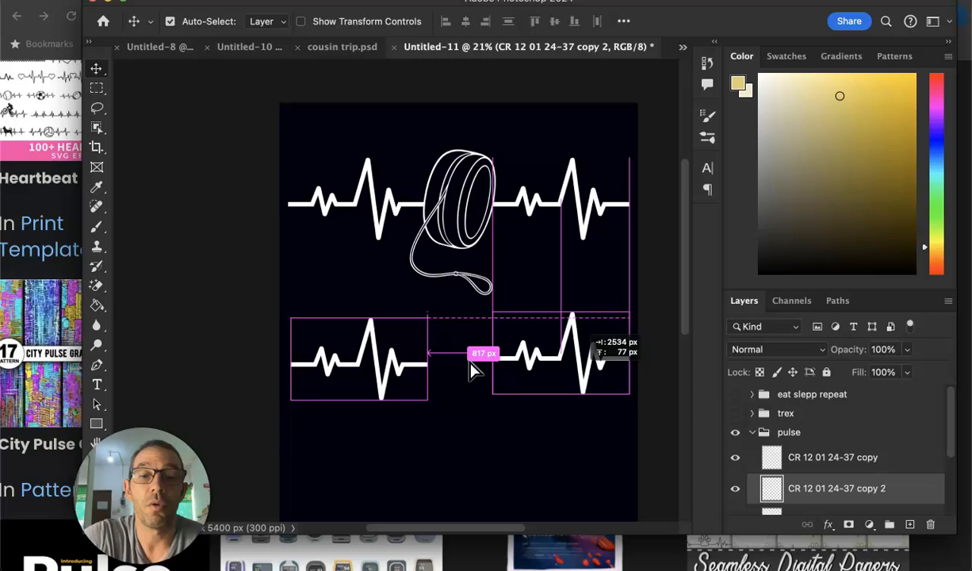
left_click(463, 423)
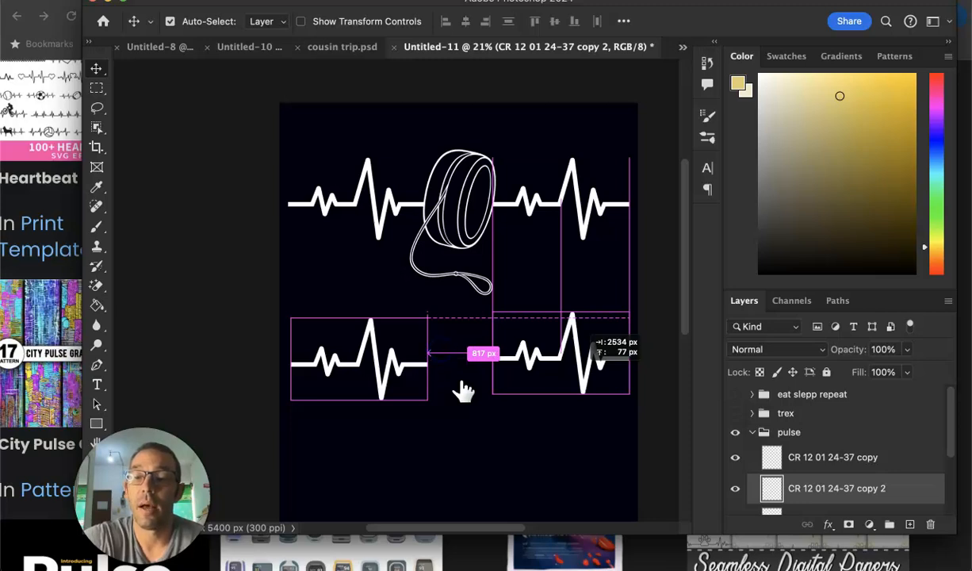
Collapse and hide the "pulse" group, and show the "Stacked" group with the five YO-YO lines.
left_click(734, 433)
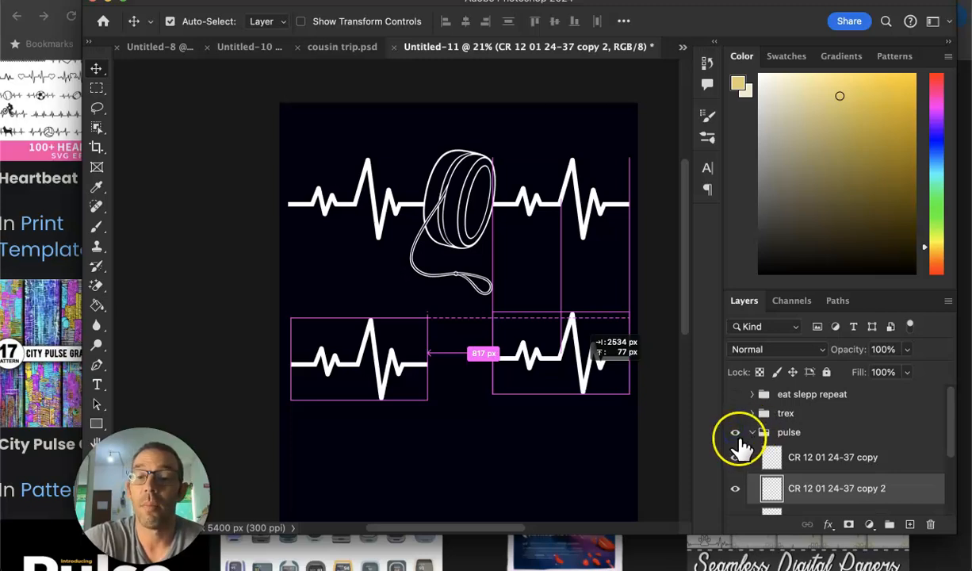
left_click(735, 452)
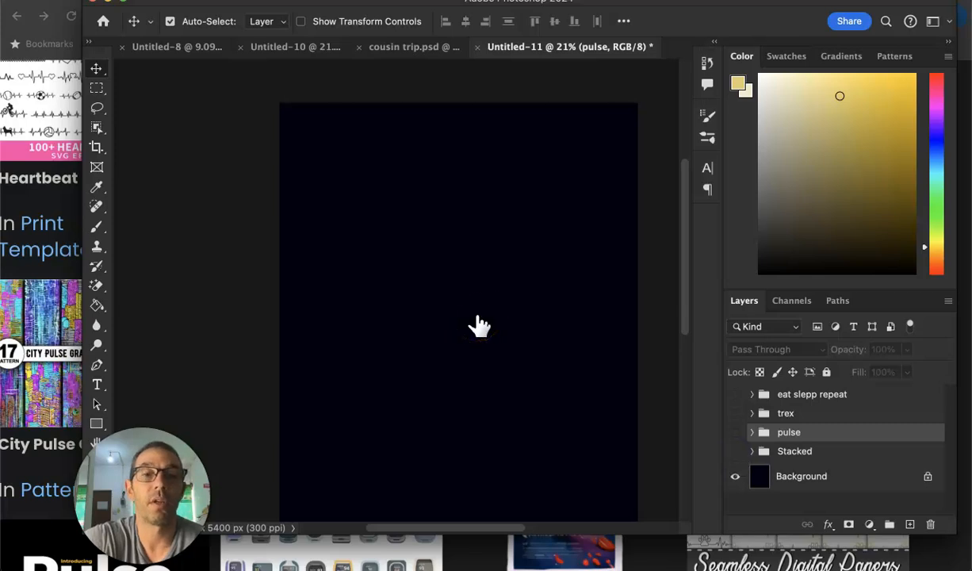
scroll(477, 318, "down", 3)
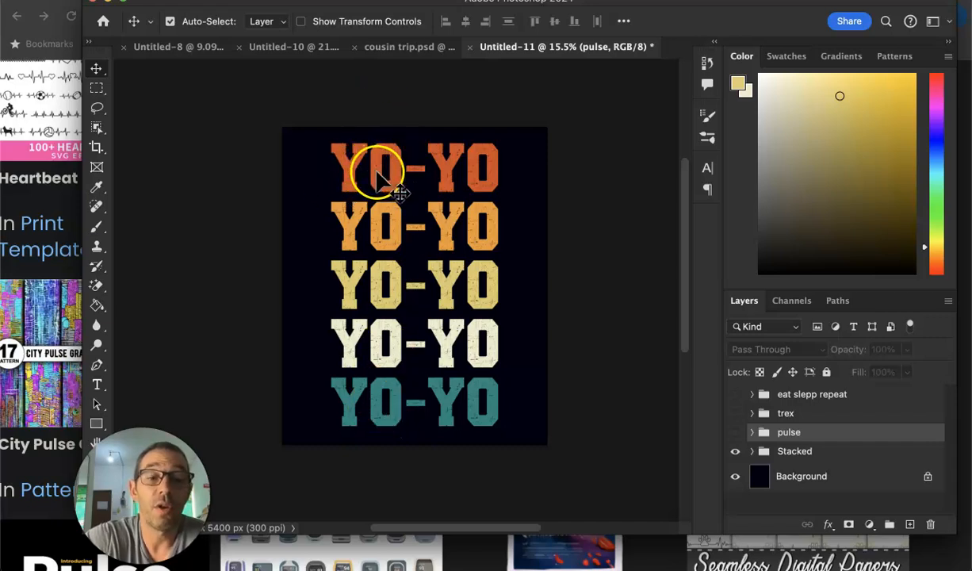
View the Amazon Yoyo shirt results in the browser, and return to Photoshop to examine the stacked YO-YO design.
left_click(43, 238)
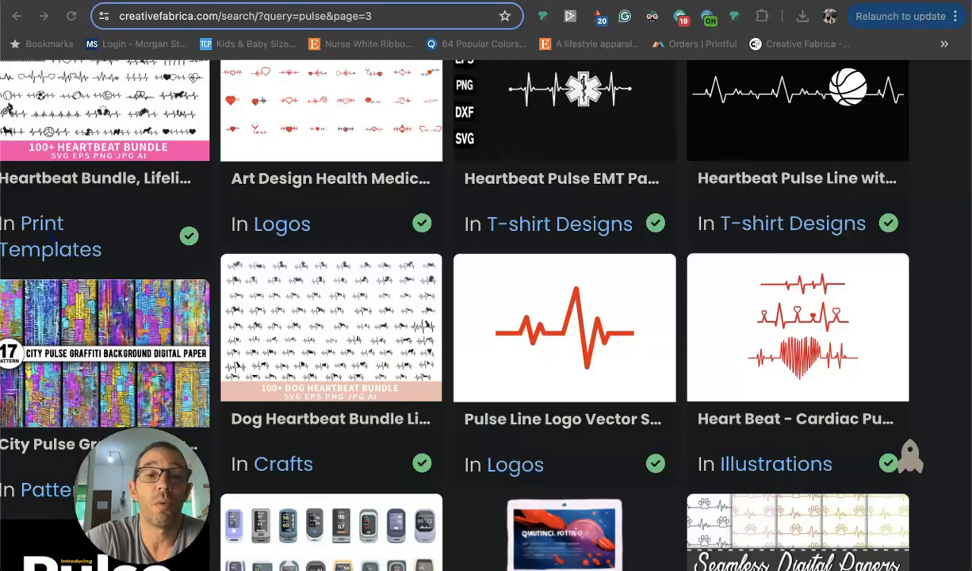
key("ctrl+Tab")
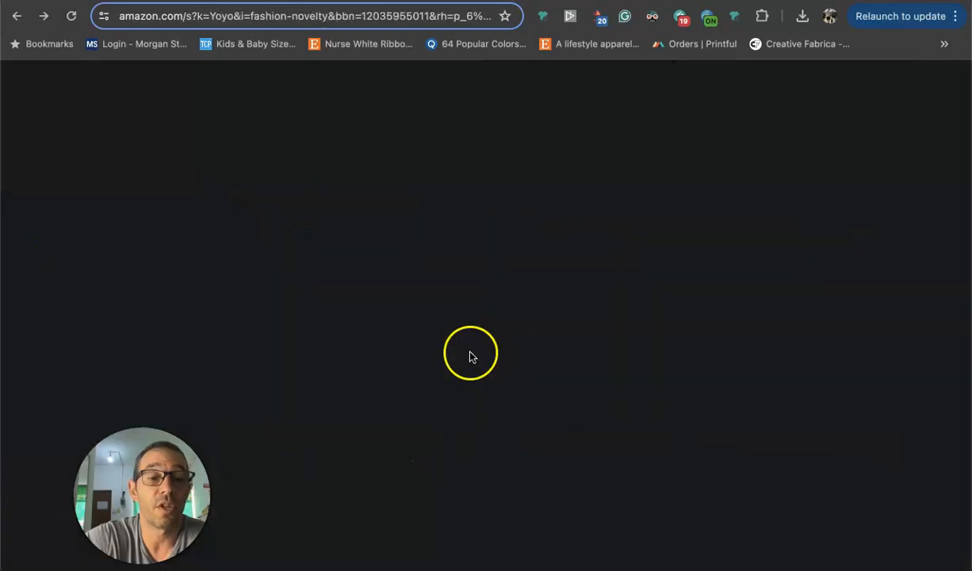
mouse_move(605, 546)
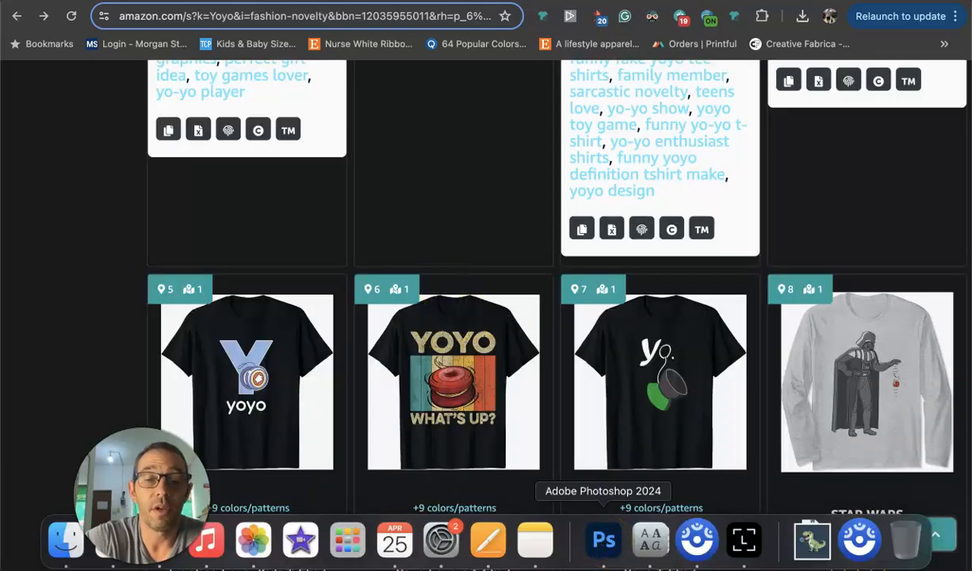
left_click(607, 538)
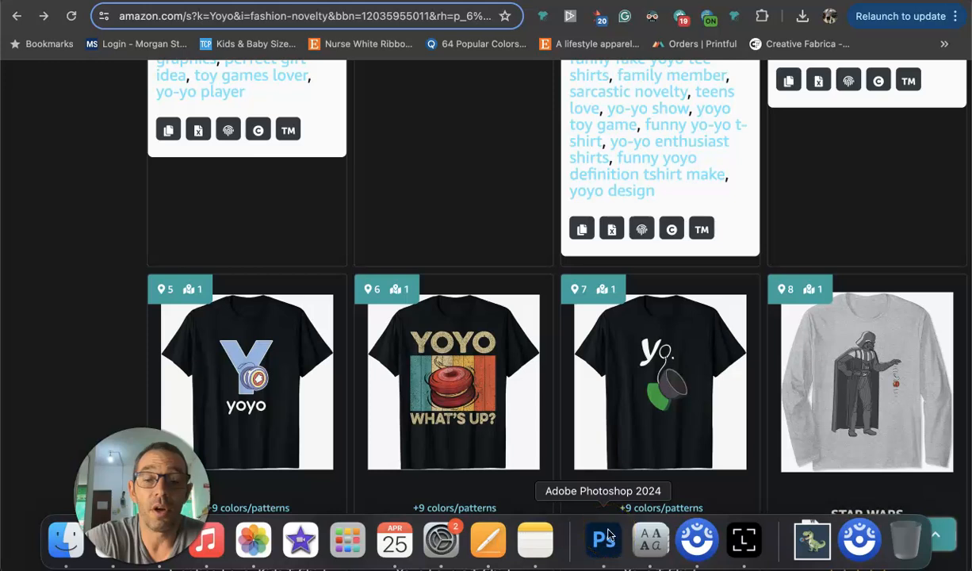
left_click(545, 237)
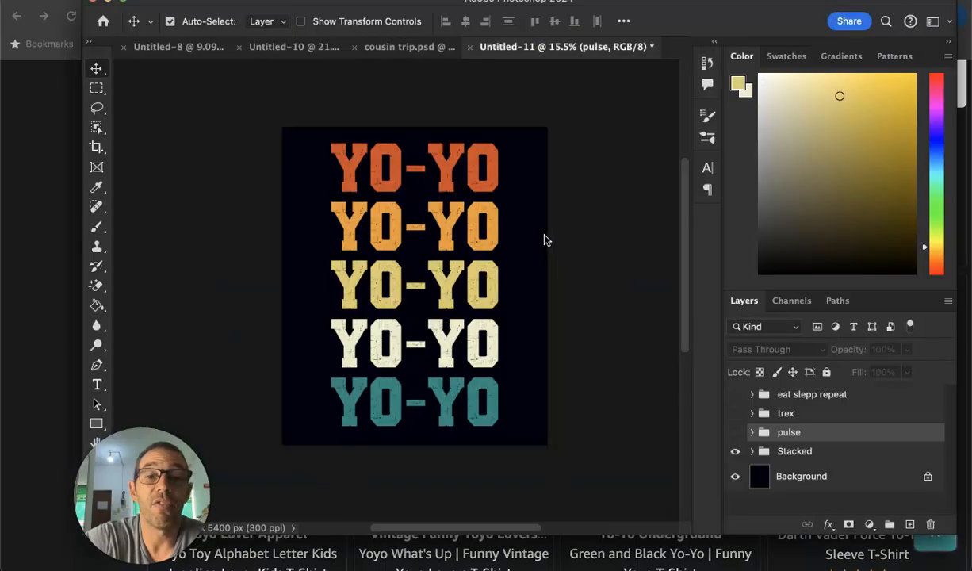
left_click(455, 182)
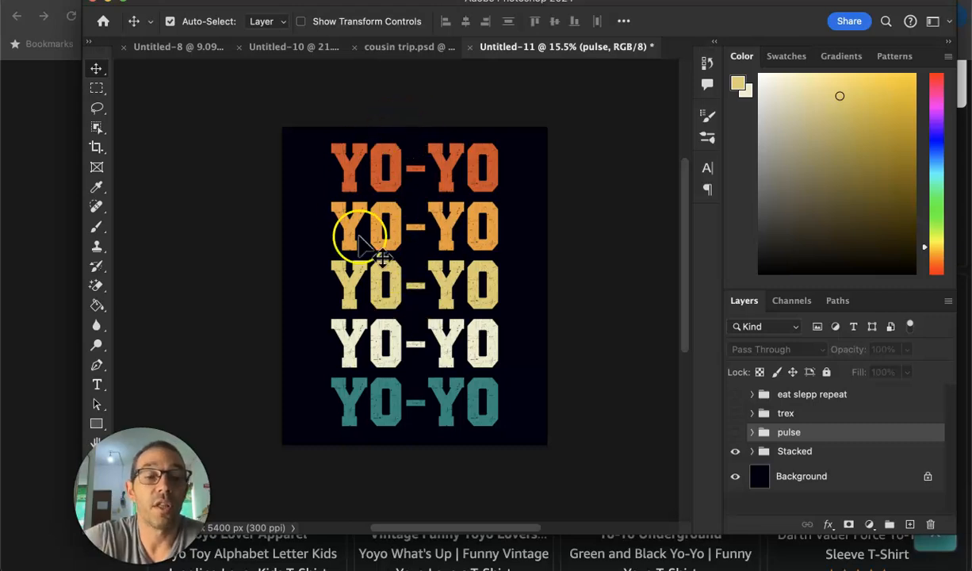
Switch to the browser's Amazon Merch new-design page and review the "Eat. Sleep. Yo-Yo. Repeat." artwork, product previews, fit types and selected shirt colors.
left_click(33, 260)
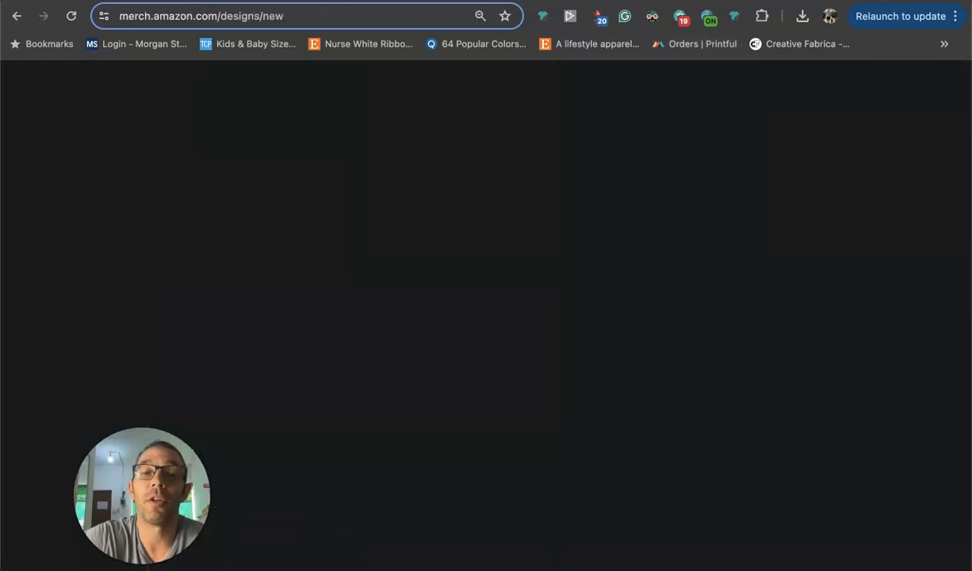
scroll(490, 212, "up", 15)
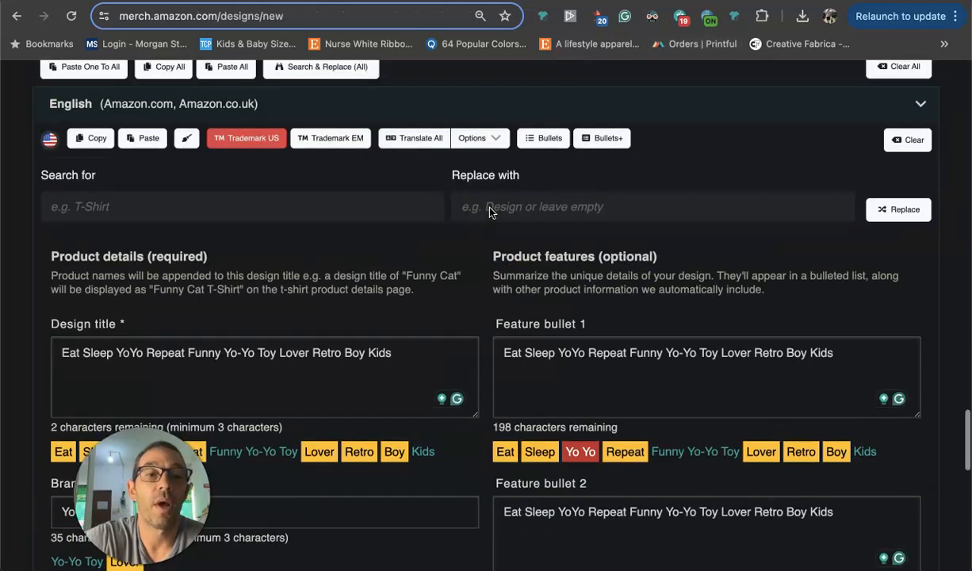
scroll(490, 213, "up", 2)
scroll(490, 213, "up", 15)
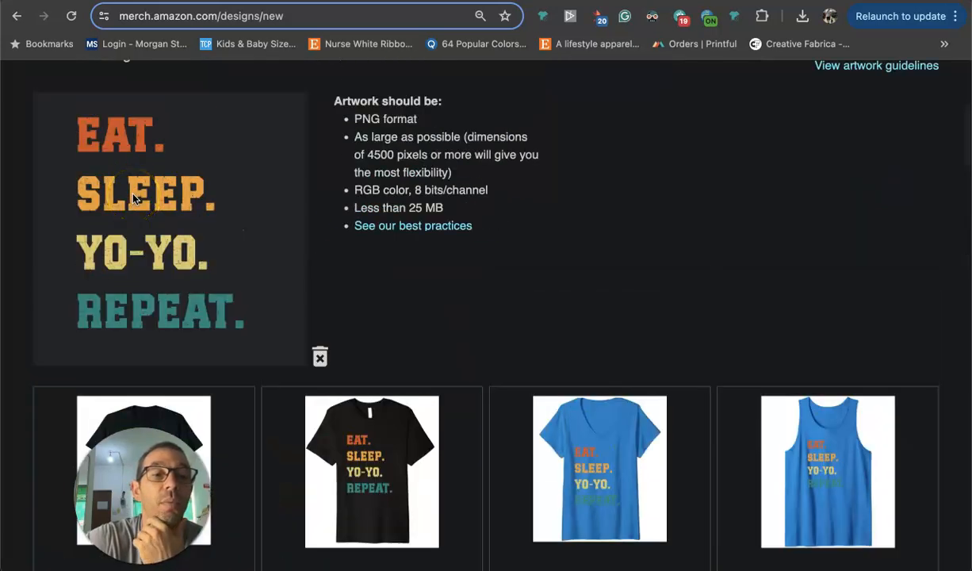
scroll(133, 198, "down", 5)
scroll(136, 228, "up", 5)
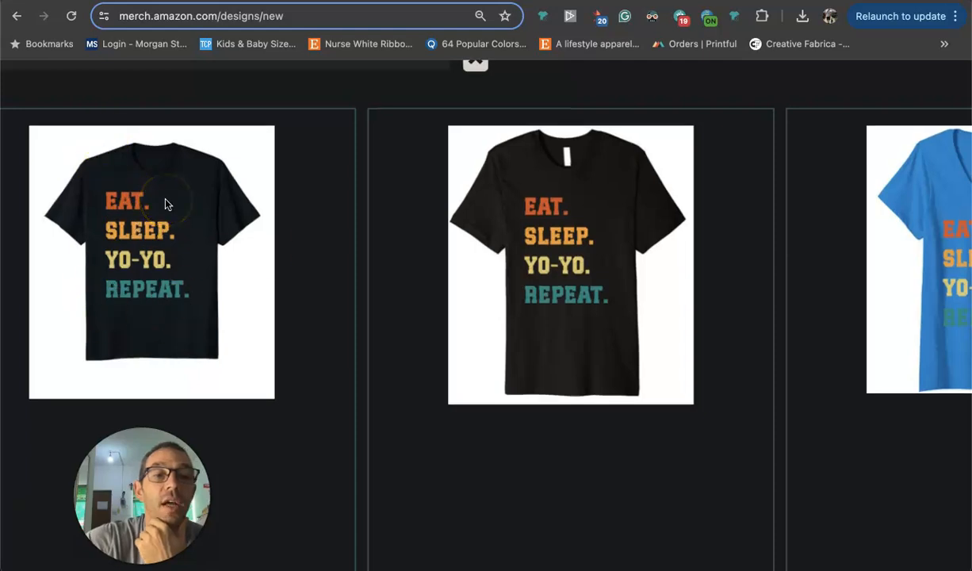
scroll(276, 254, "down", 5)
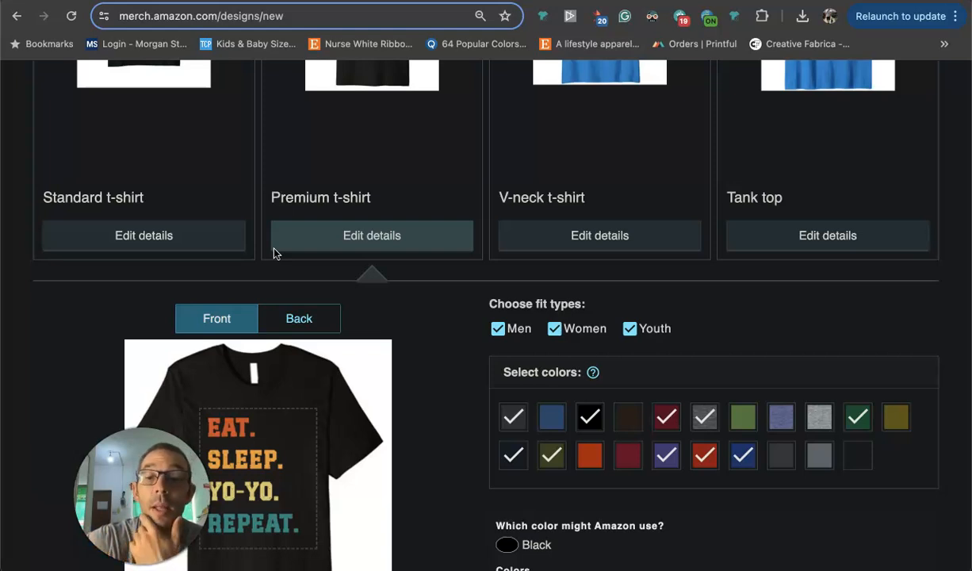
scroll(523, 328, "down", 20)
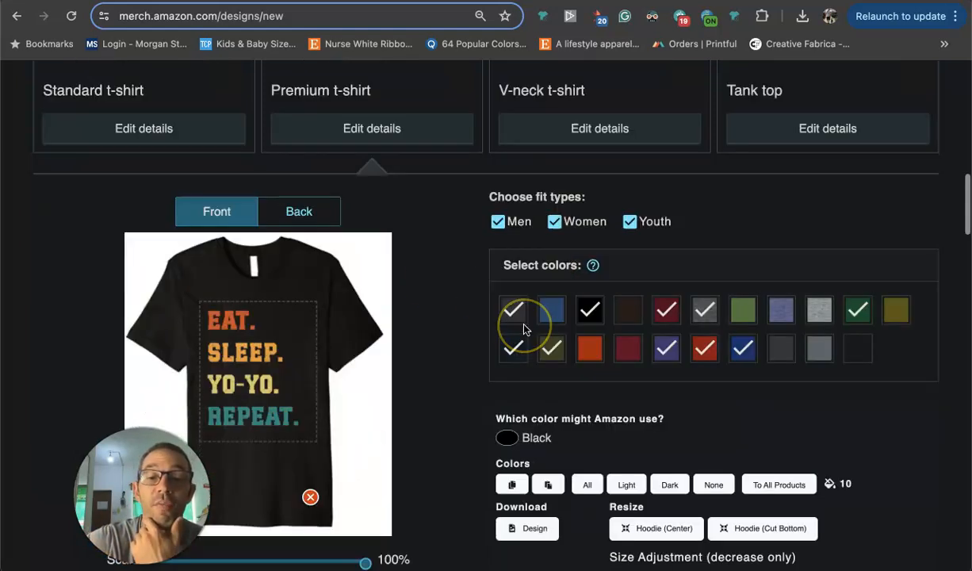
scroll(523, 328, "down", 7)
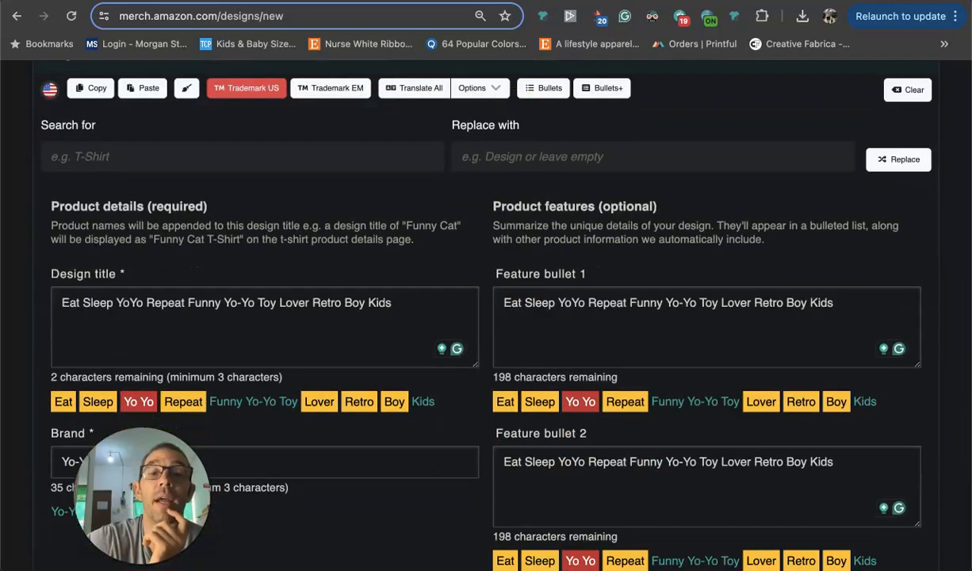
Go back to the Amazon Yoyo search results and examine the top listings' titles, sales ranks and keywords.
left_click(421, 0)
scroll(297, 295, "up", 15)
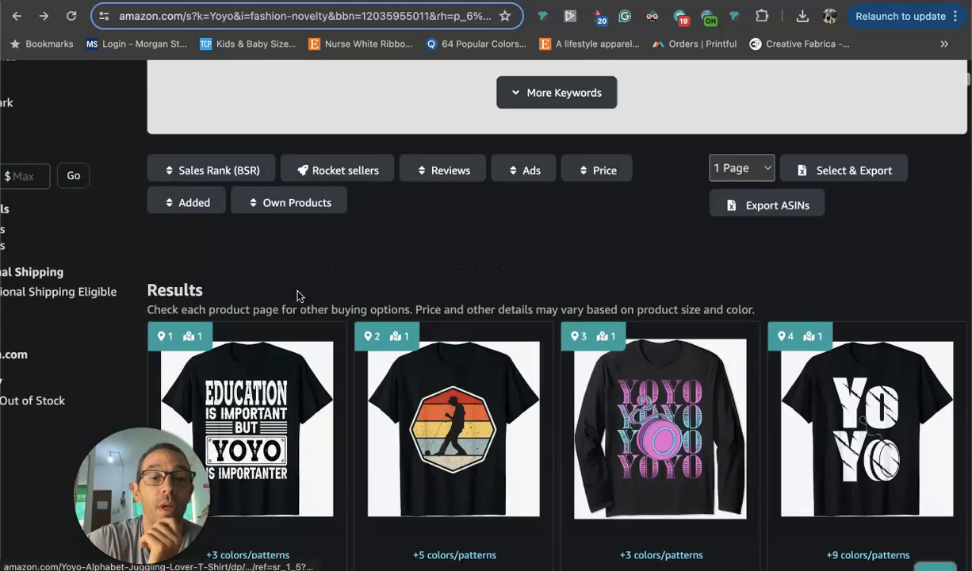
scroll(297, 295, "down", 5)
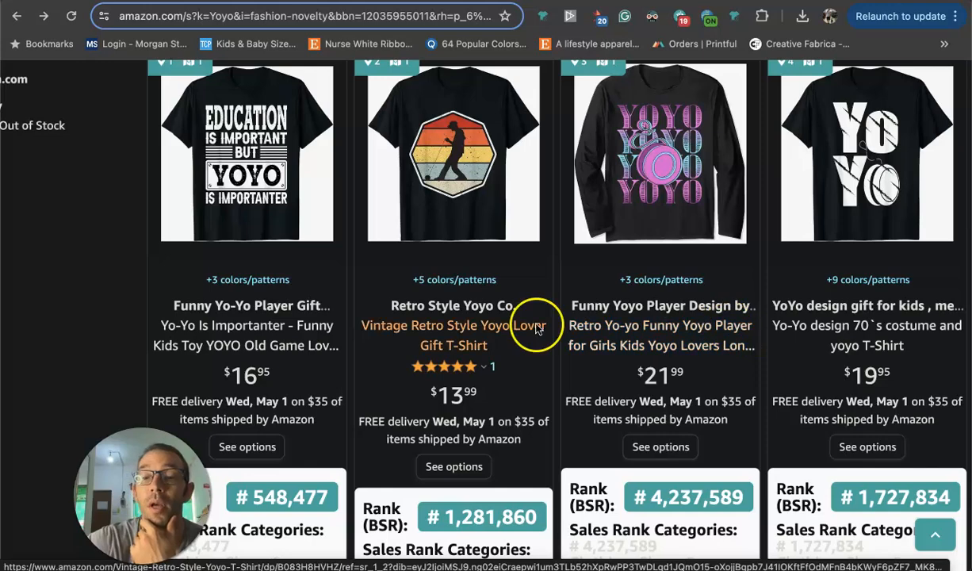
scroll(497, 317, "down", 10)
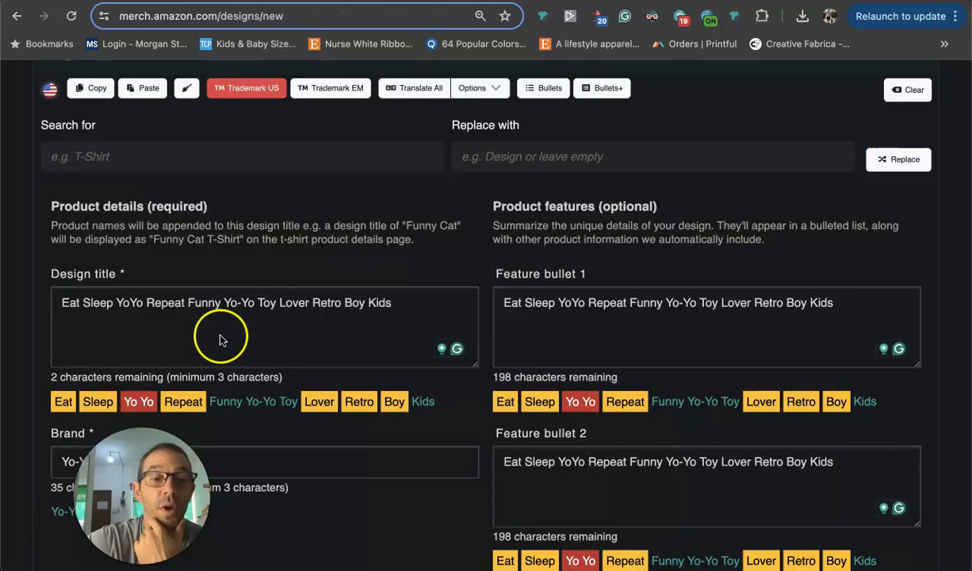
Return to the Merch listing form, select the whole design title, and compare it with the brand and the two feature bullets.
scroll(217, 336, "down", 1)
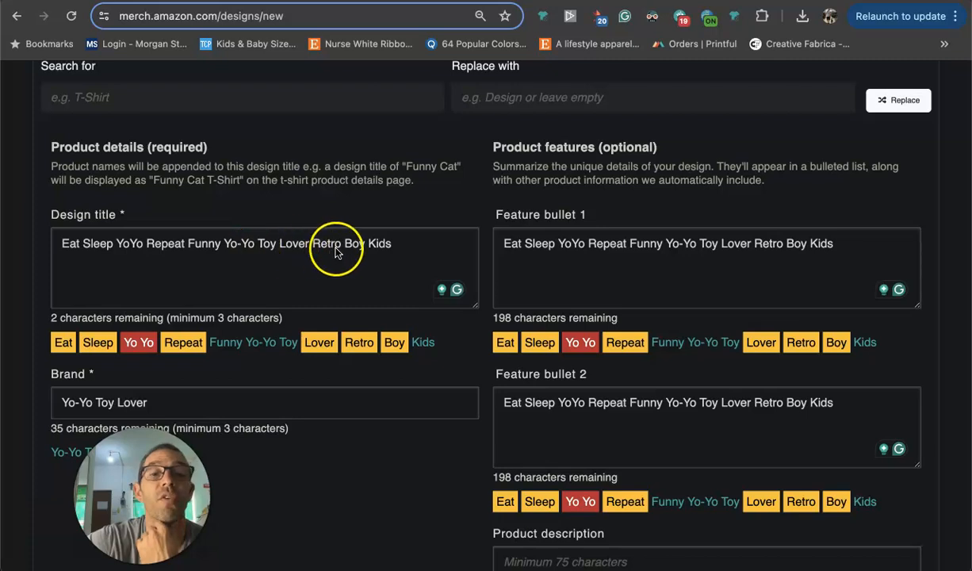
left_click(394, 249)
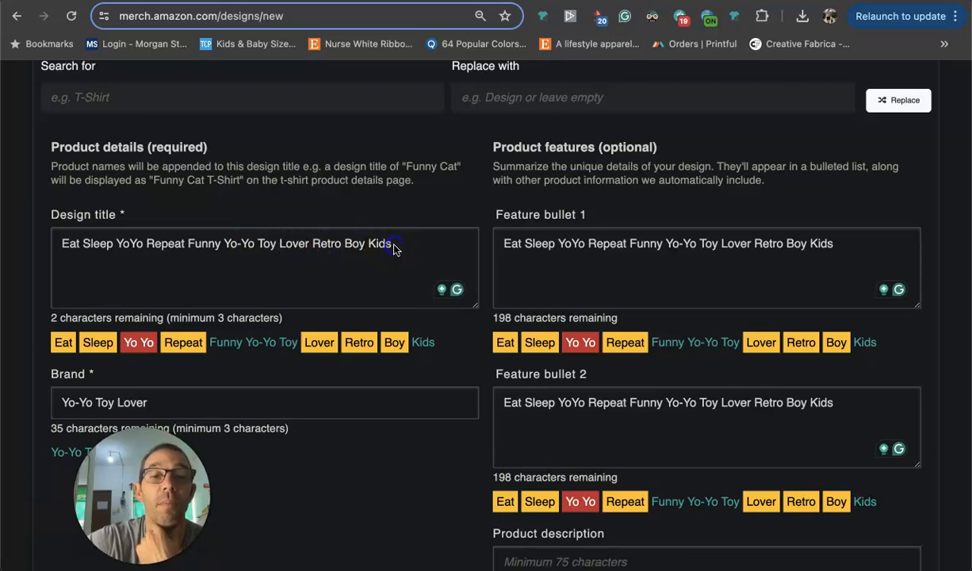
key("super+a")
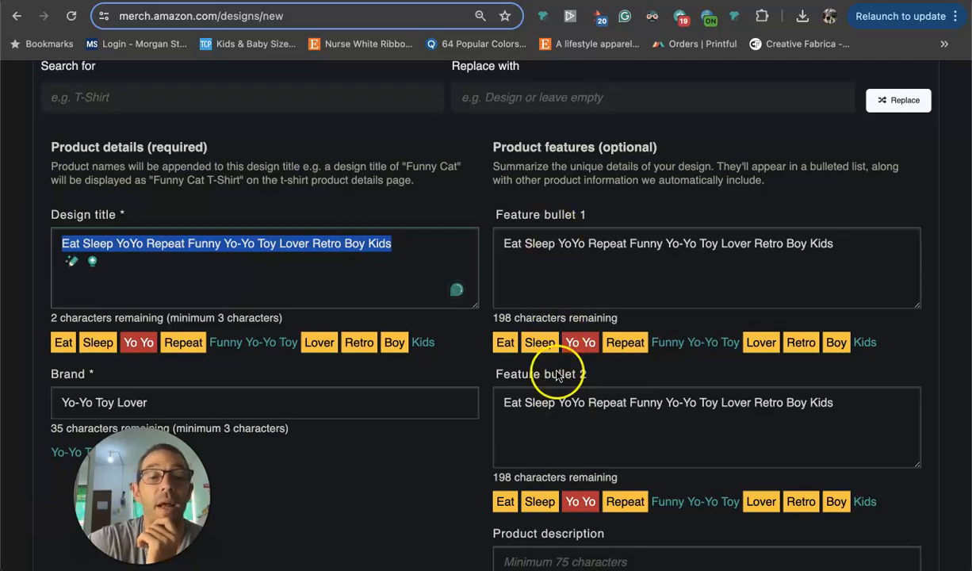
scroll(558, 376, "down", 2)
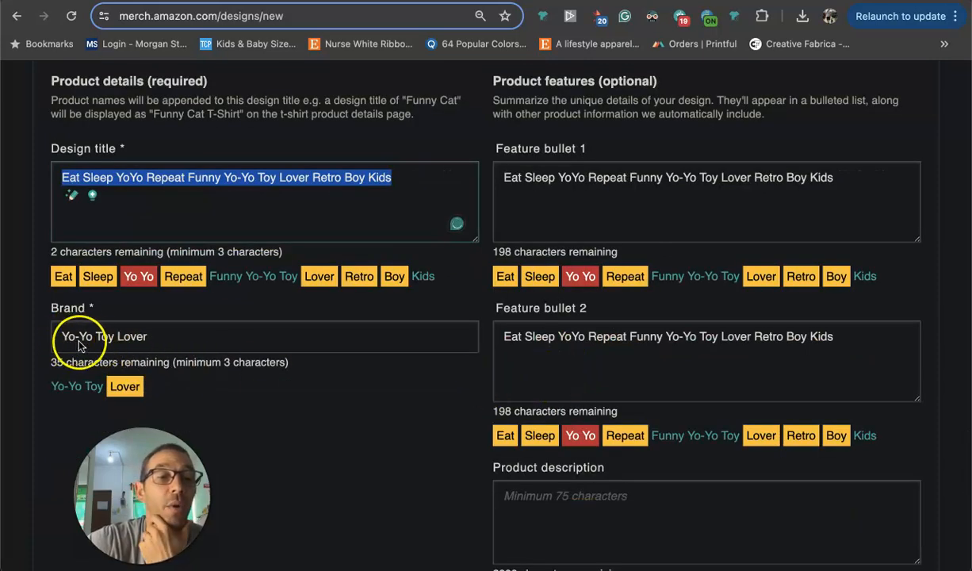
scroll(226, 369, "up", 1)
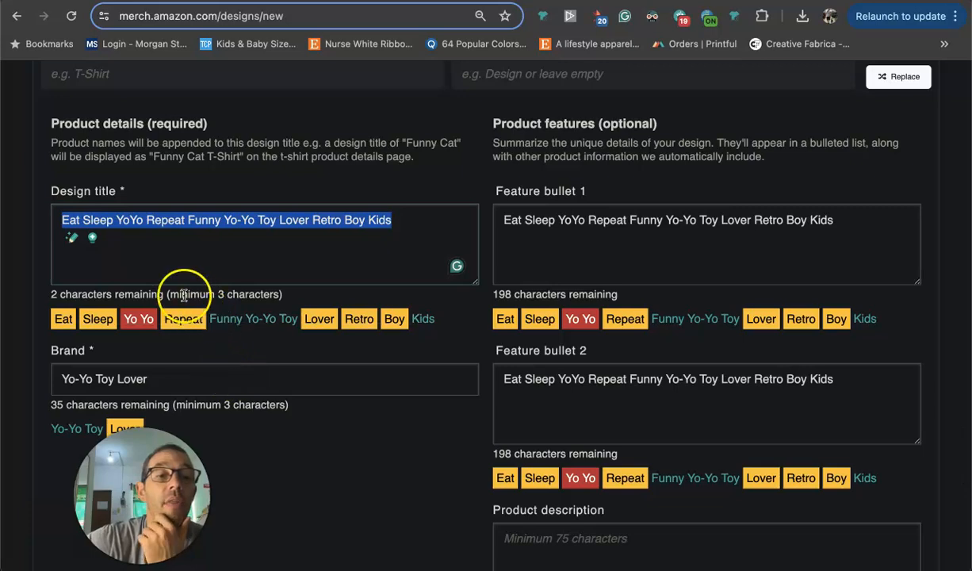
Examine the Trademark US check on the English listing and the flagged words under the design title, especially "Yo Yo".
scroll(319, 204, "up", 6)
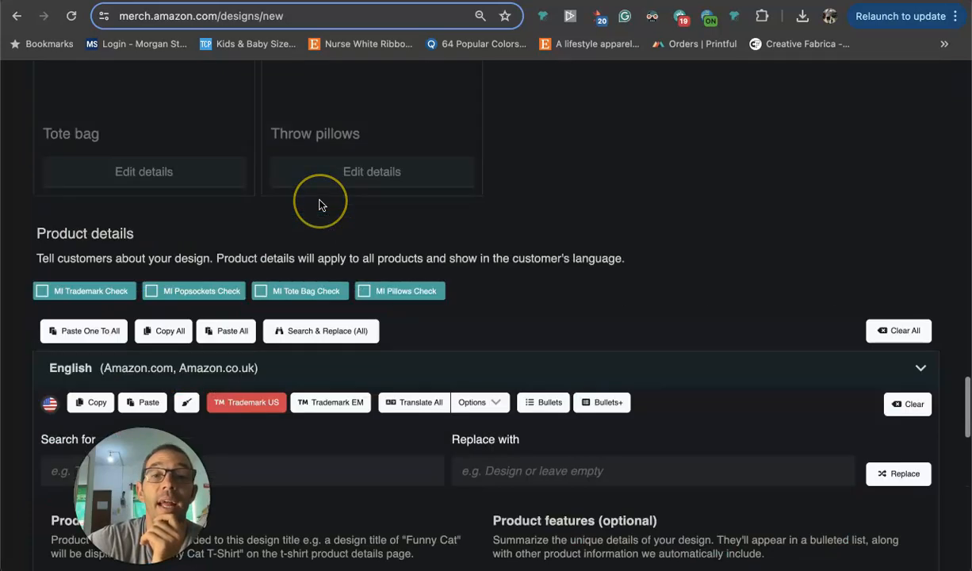
scroll(254, 309, "down", 2)
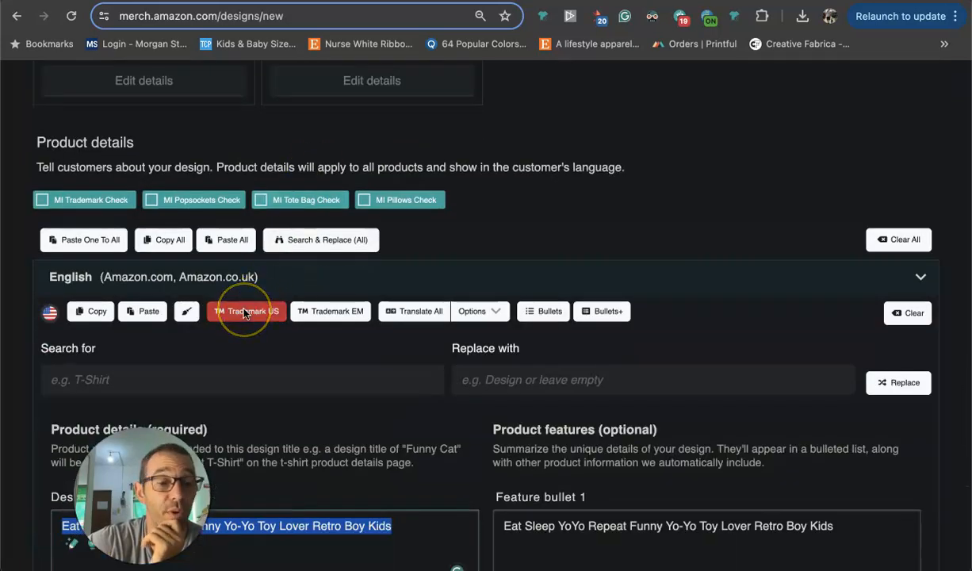
scroll(244, 313, "down", 2)
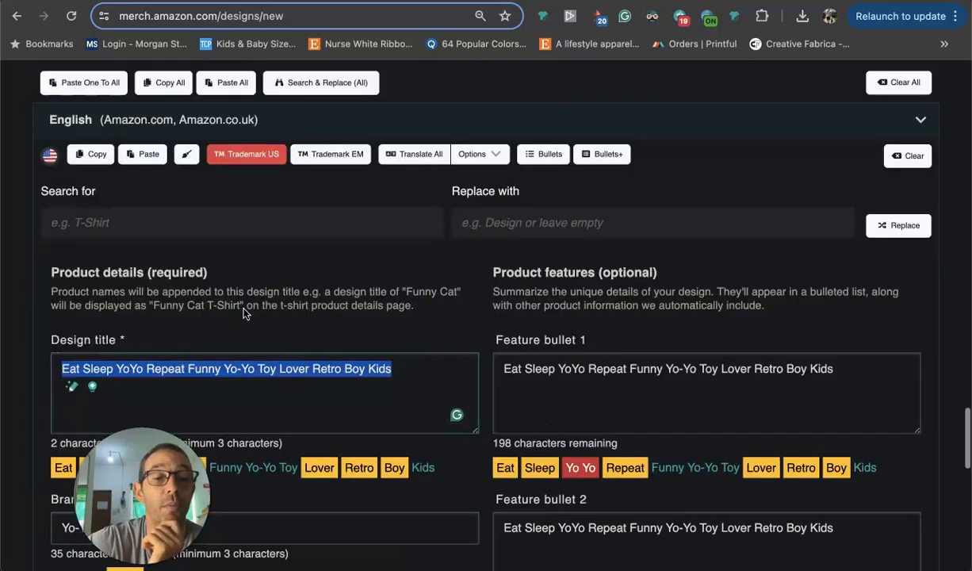
scroll(134, 292, "down", 2)
scroll(135, 292, "up", 5)
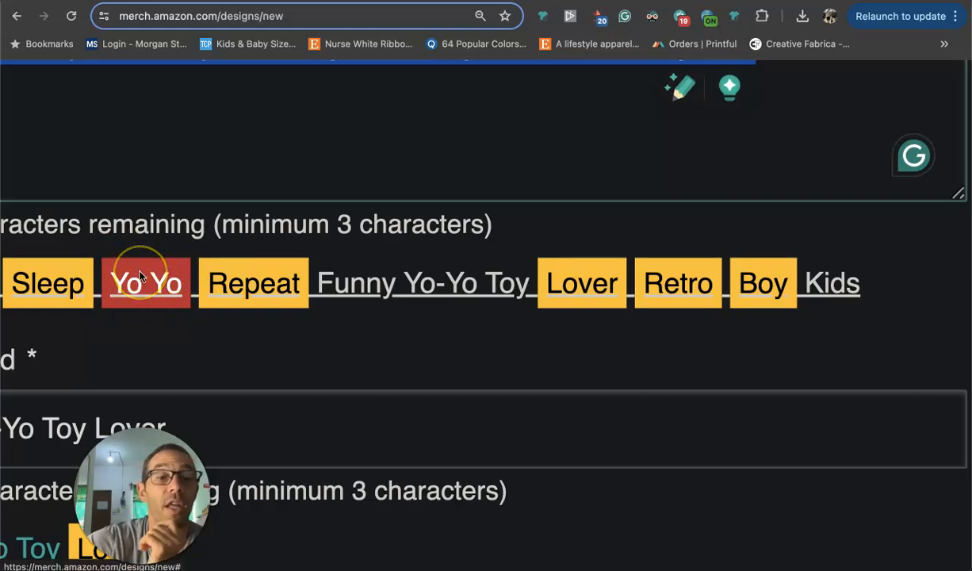
scroll(134, 260, "down", 5)
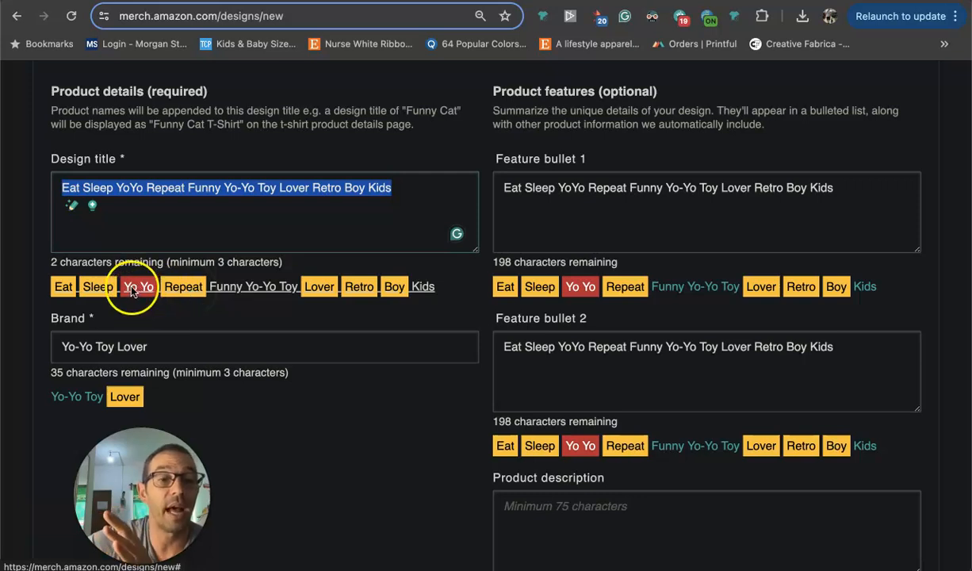
Rerun the Trademark US check on the English listing and examine the flagged words under the design title, brand and feature bullets.
scroll(129, 280, "up", 5)
scroll(131, 295, "up", 2)
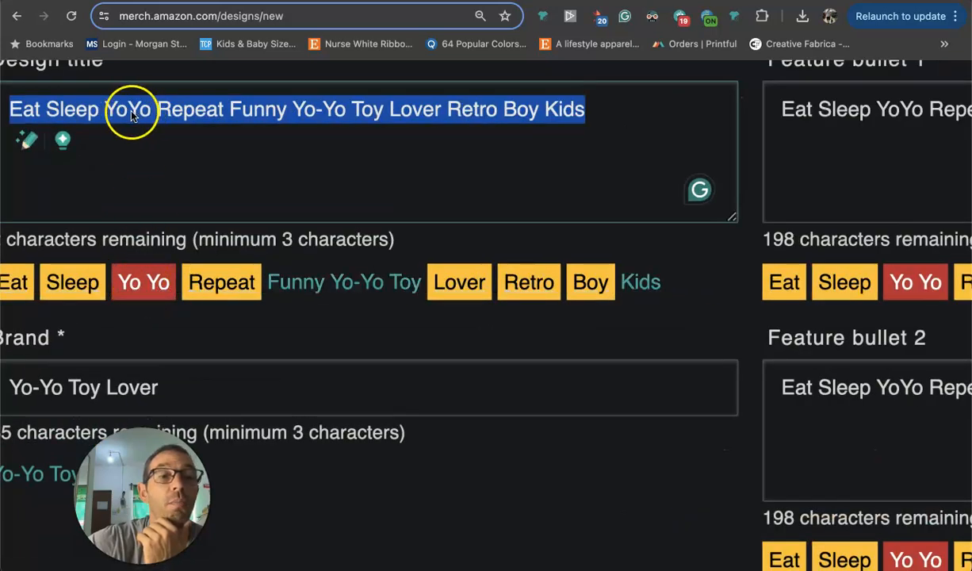
scroll(130, 143, "up", 1)
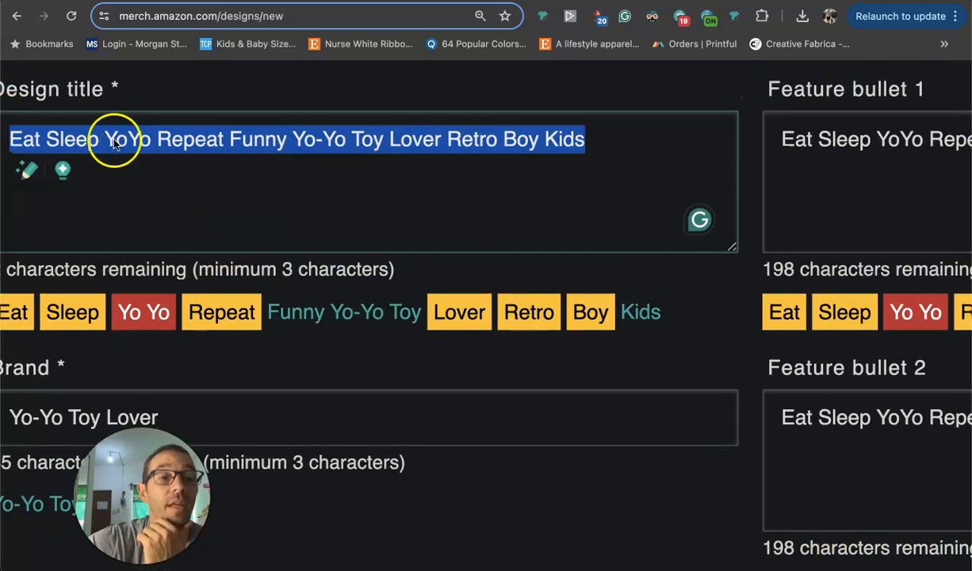
scroll(174, 198, "down", 3)
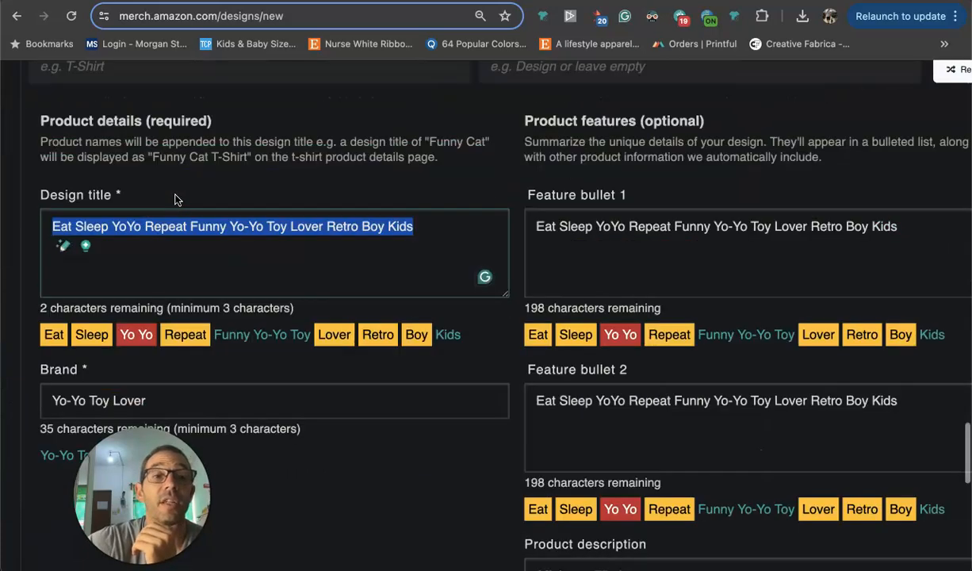
scroll(176, 200, "up", 5)
left_click(262, 135)
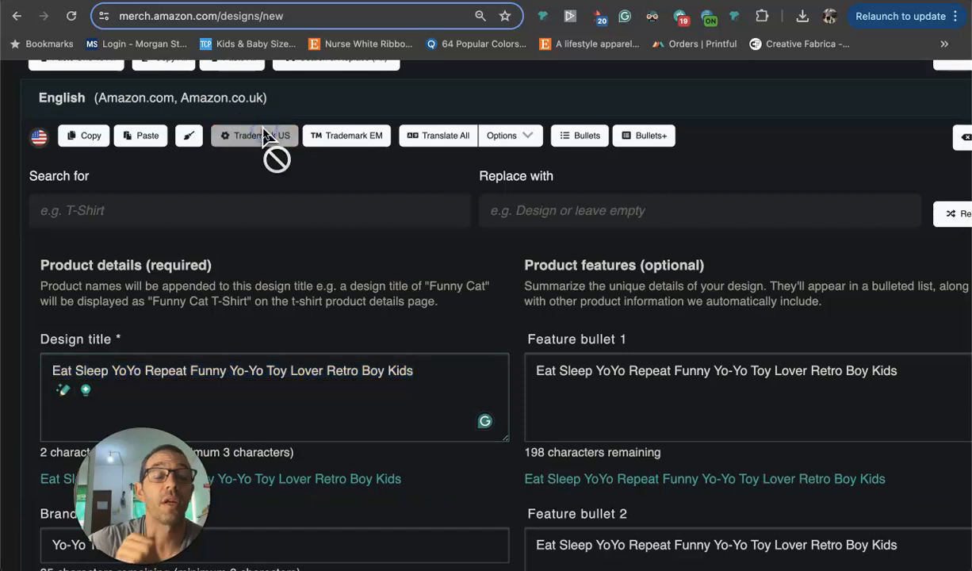
scroll(341, 198, "down", 1)
scroll(342, 198, "down", 1)
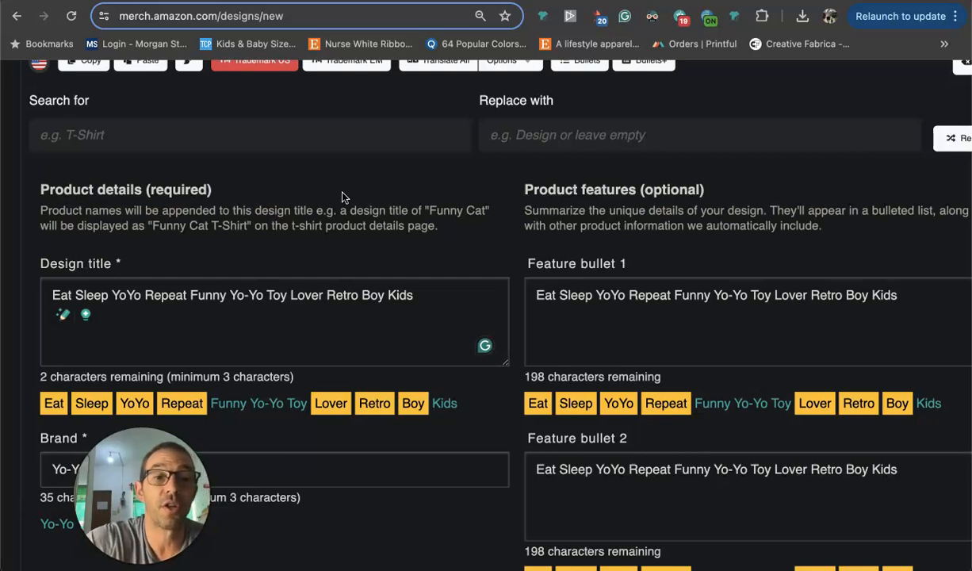
scroll(342, 197, "down", 1)
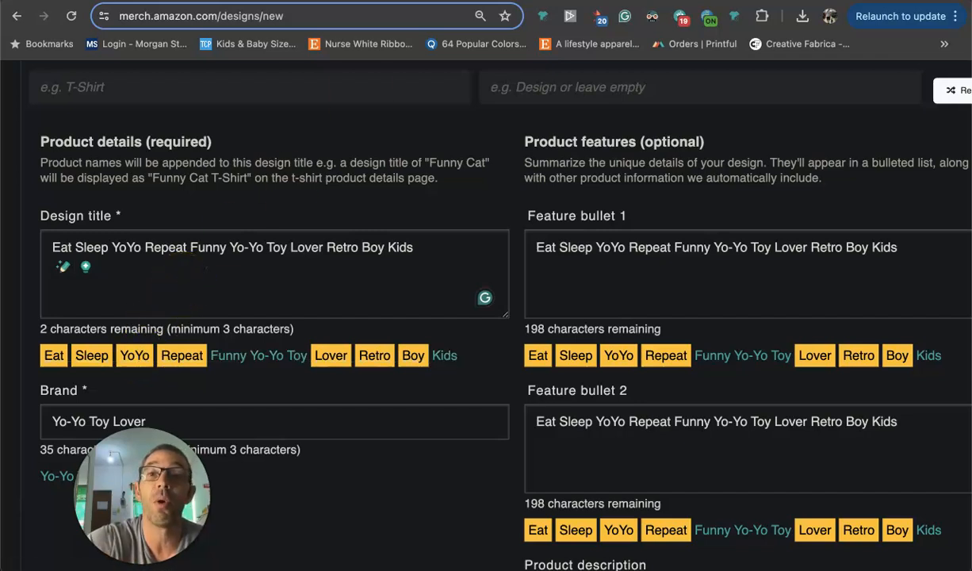
View the USPTO trademark search results for the wordmark "yo yo" and return to the listing to select "YoYo" in the design title.
left_click(230, 355)
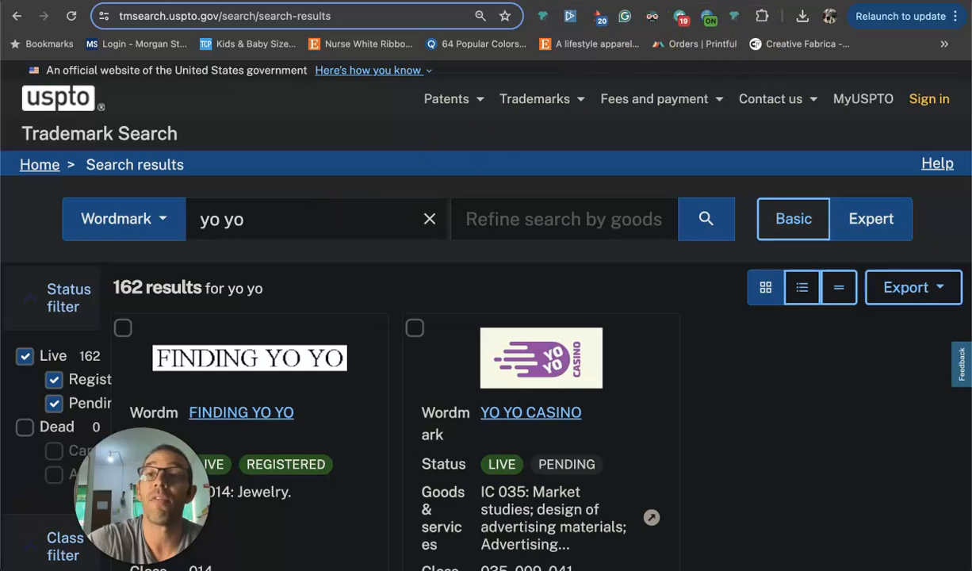
left_click(748, 0)
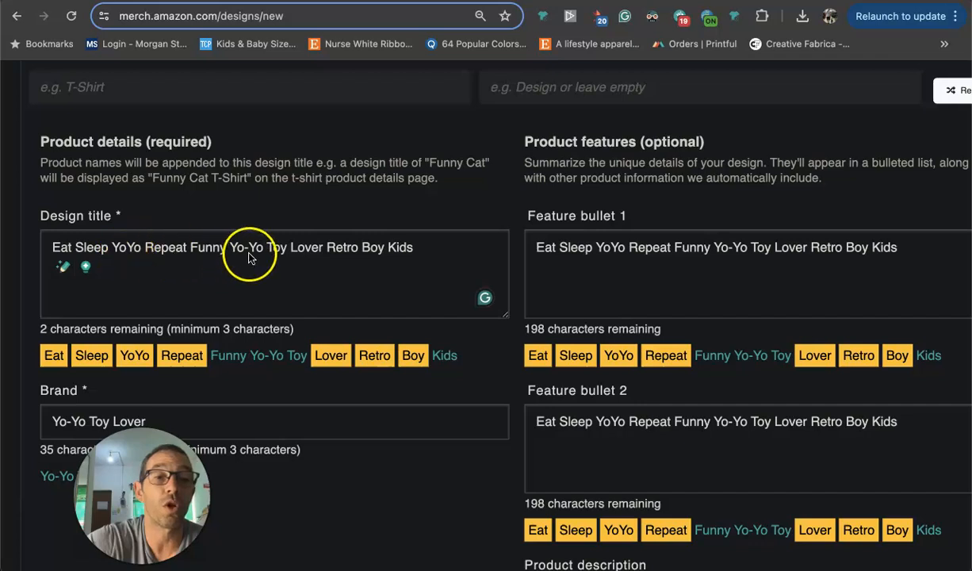
double_click(123, 249)
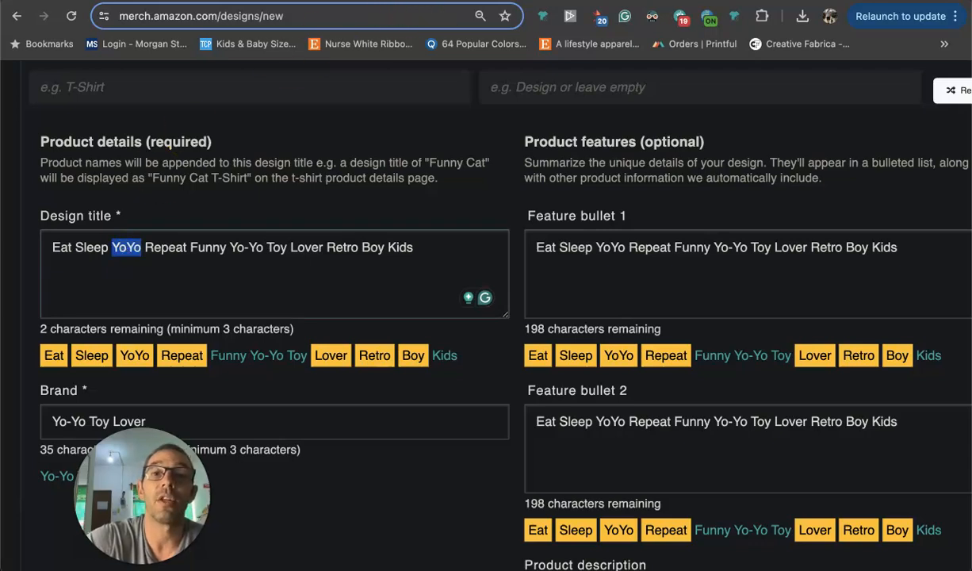
Return to the Amazon Yoyo search results and sort them by Newest Arrivals.
left_click(476, 0)
scroll(527, 229, "up", 10)
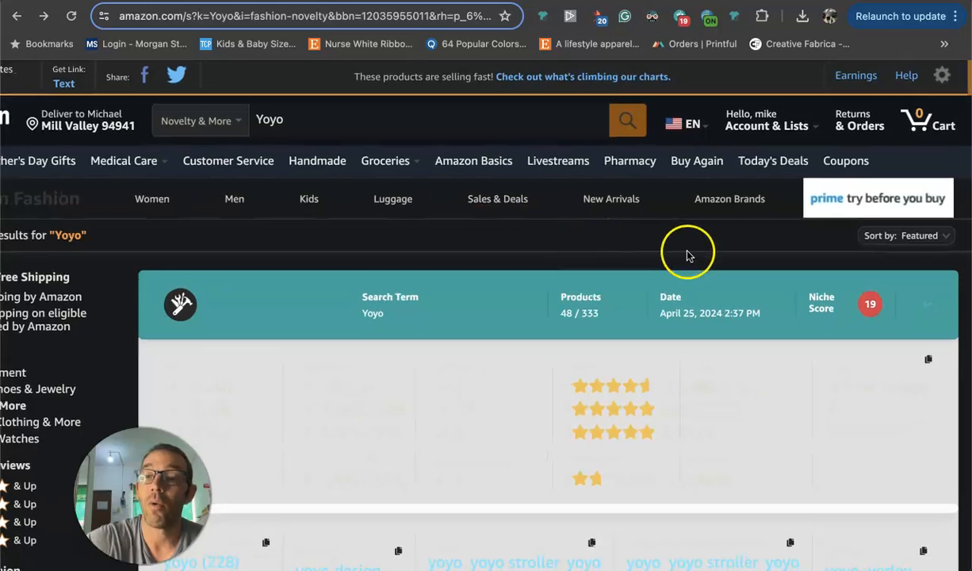
left_click(920, 238)
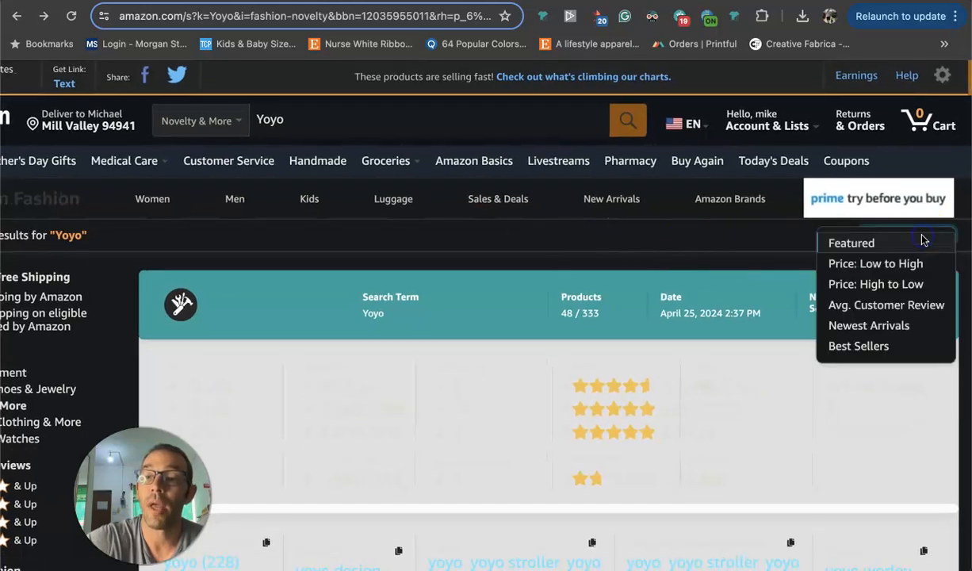
left_click(871, 326)
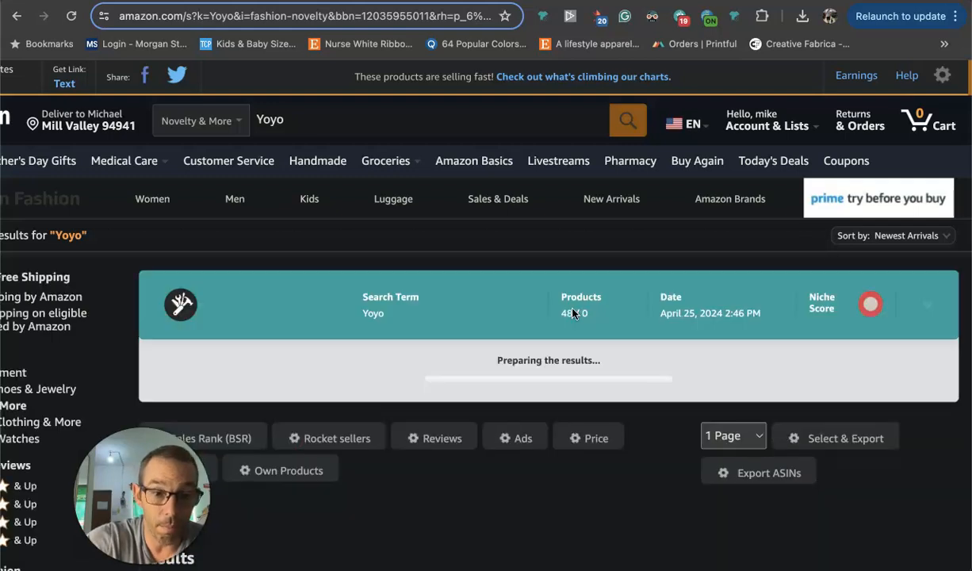
Examine the newest Yoyo listings' designs, titles, sales ranks, added dates, brands and focus keywords.
scroll(575, 315, "down", 1)
left_click(319, 329)
scroll(319, 330, "down", 4)
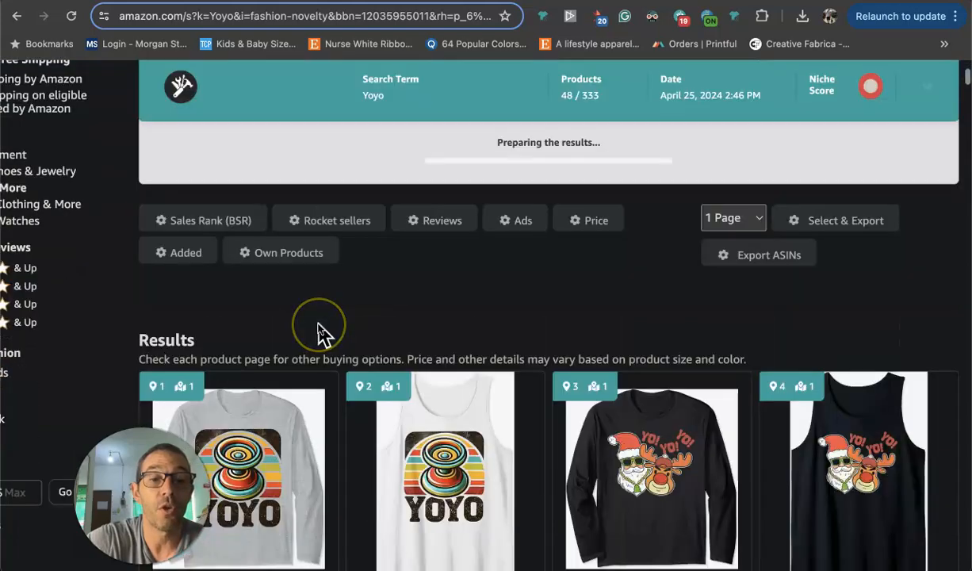
scroll(321, 333, "down", 2)
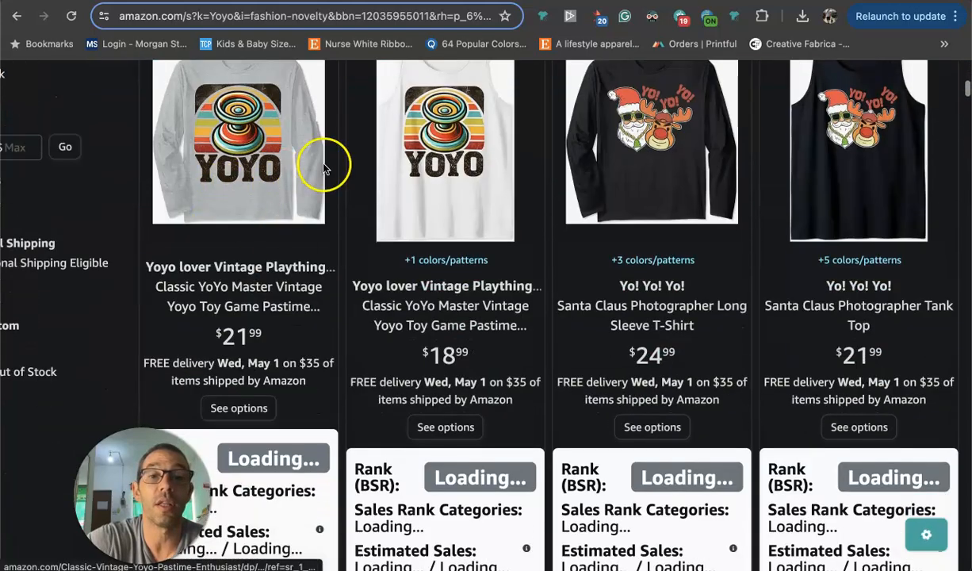
scroll(246, 154, "down", 7)
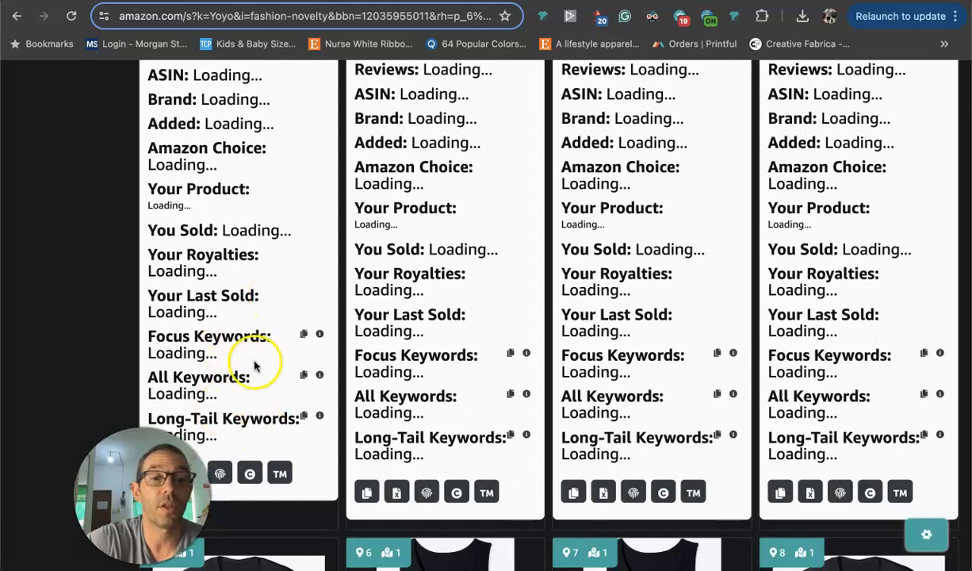
scroll(238, 318, "up", 2)
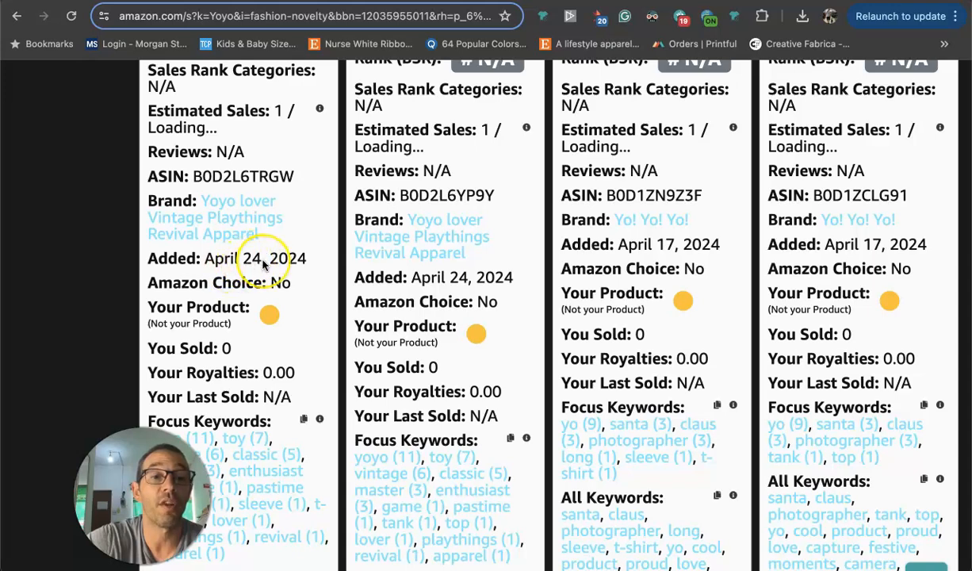
scroll(264, 265, "up", 1)
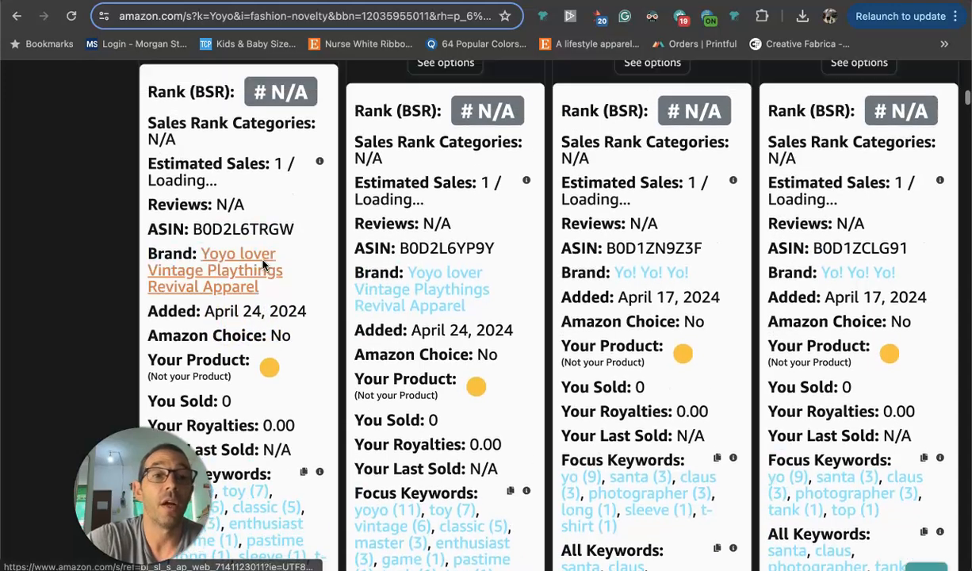
scroll(256, 297, "up", 5)
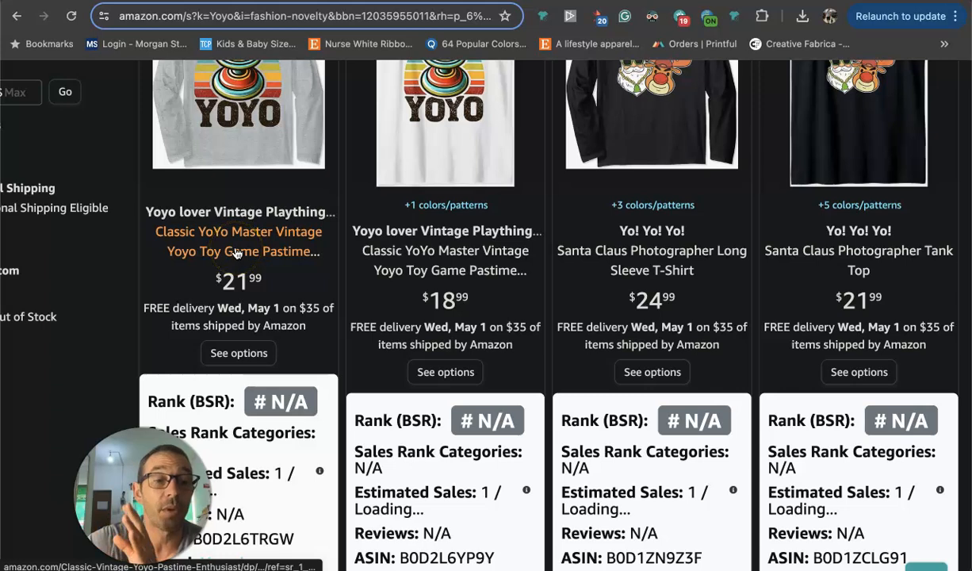
scroll(237, 253, "up", 1)
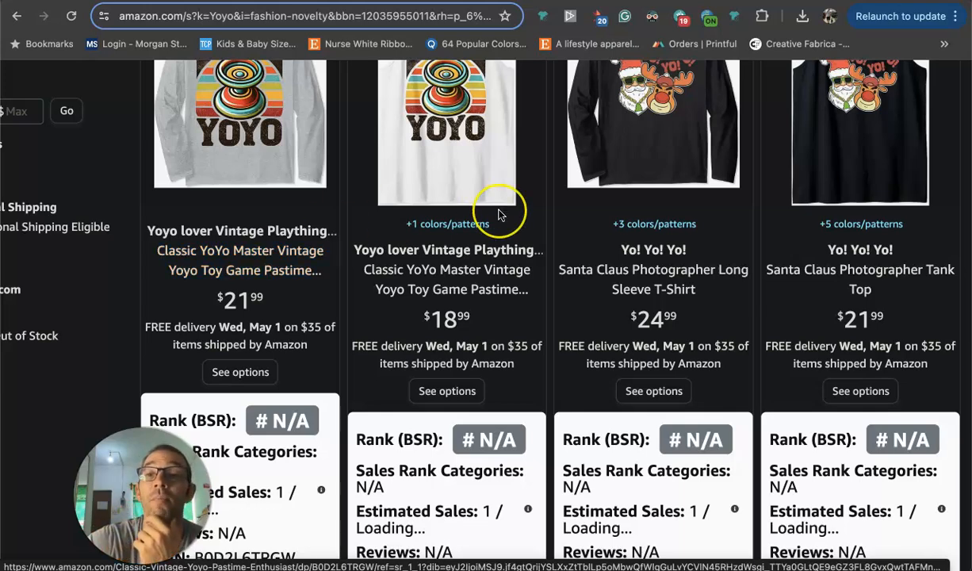
scroll(499, 215, "up", 5)
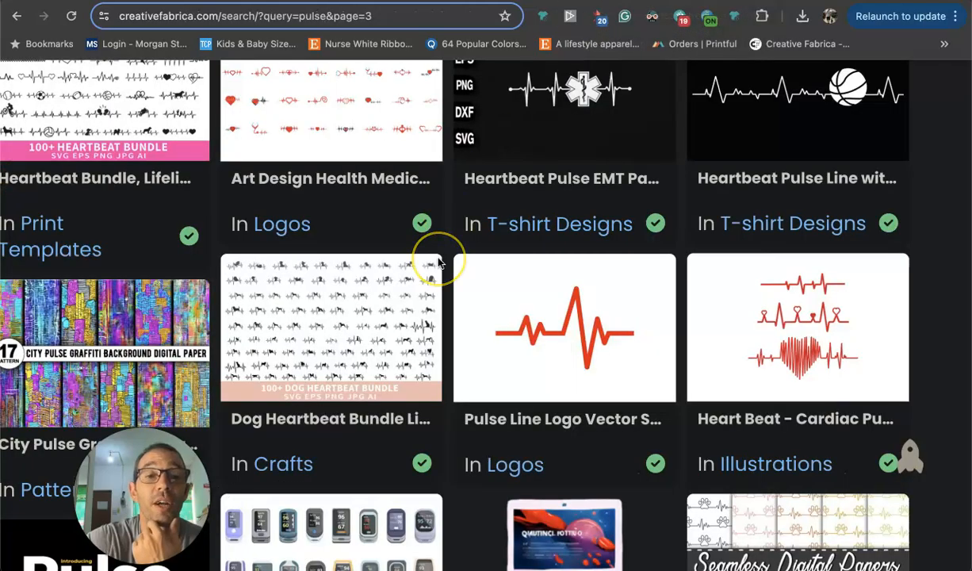
scroll(438, 262, "up", 15)
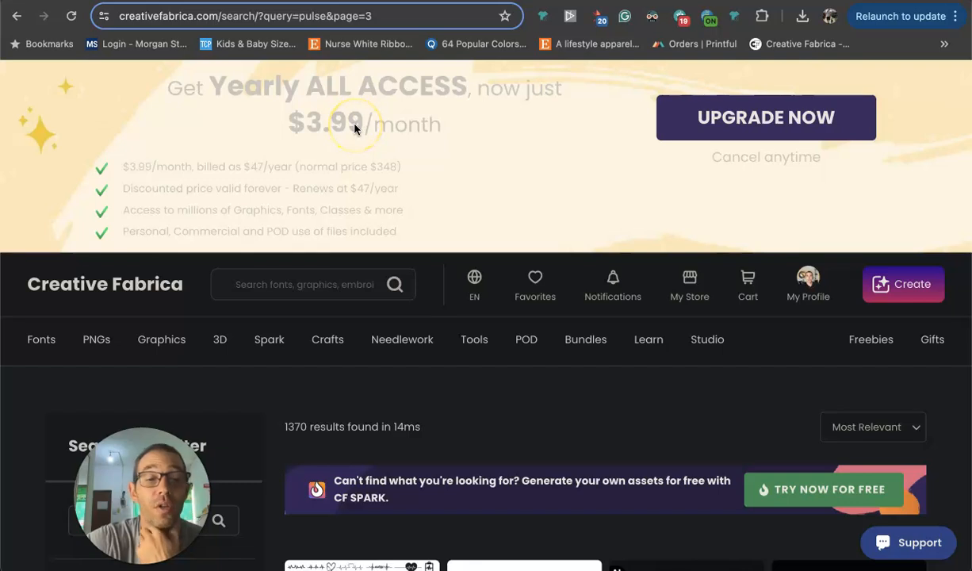
Look over the Fonts and Graphics categories on Creative Fabrica.
mouse_move(48, 349)
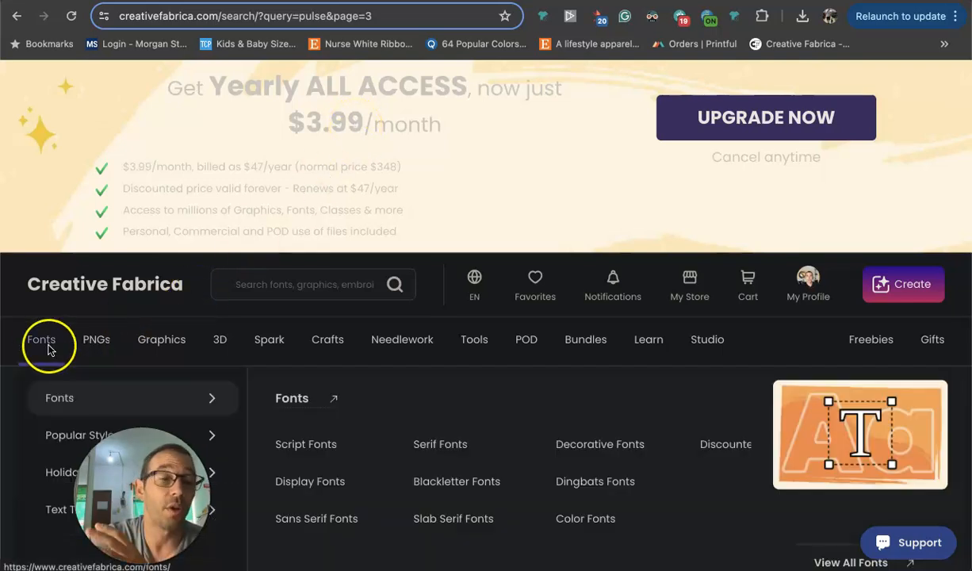
mouse_move(188, 342)
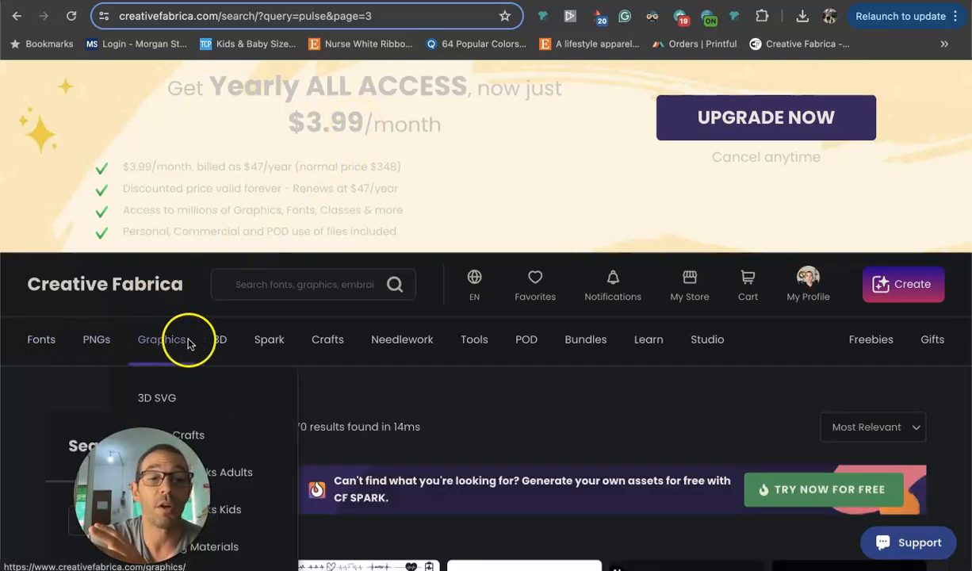
mouse_move(266, 343)
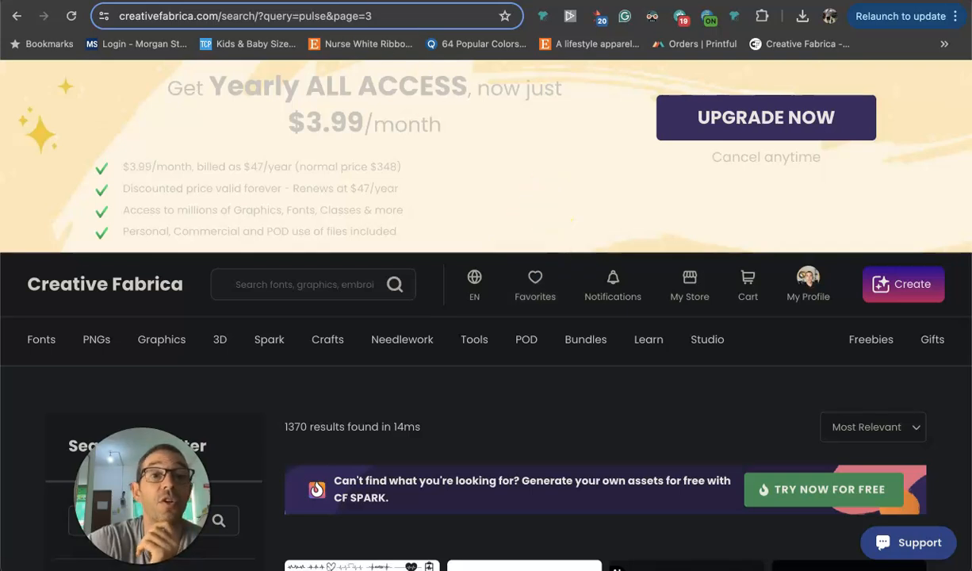
View the best-seller grid in Flying Research and the daily sales chart on the Amazon Merch dashboard.
left_click(278, 1)
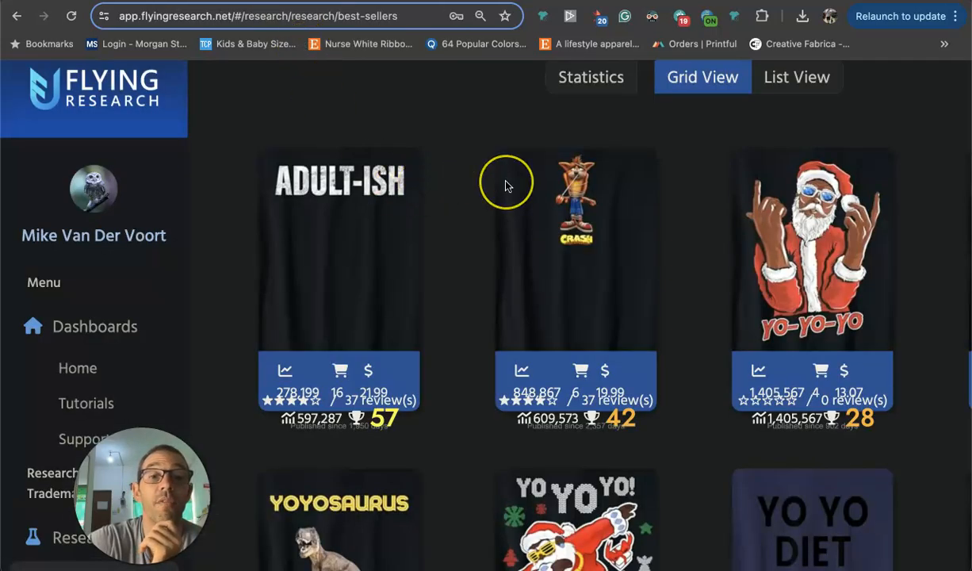
scroll(506, 185, "up", 2)
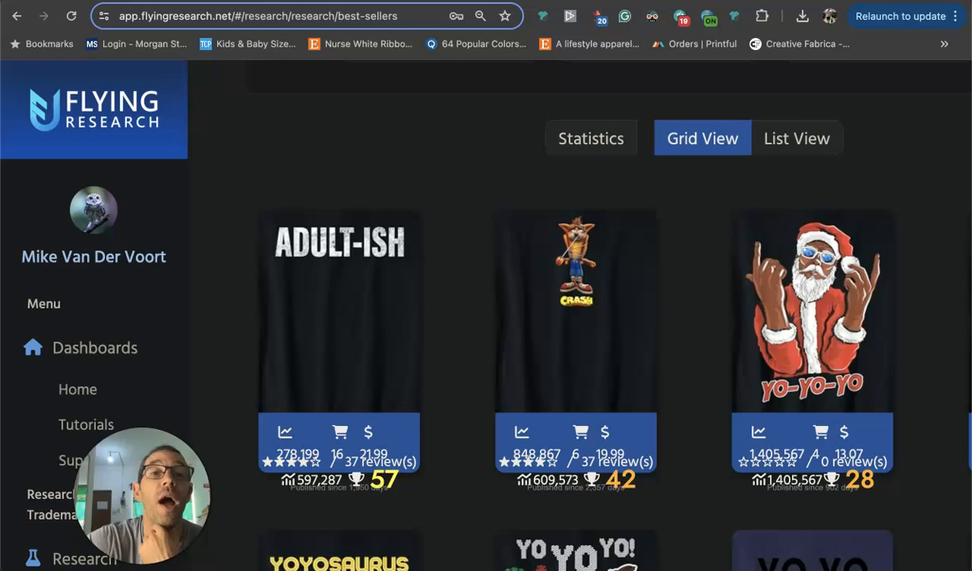
left_click(238, 1)
scroll(409, 310, "down", 1)
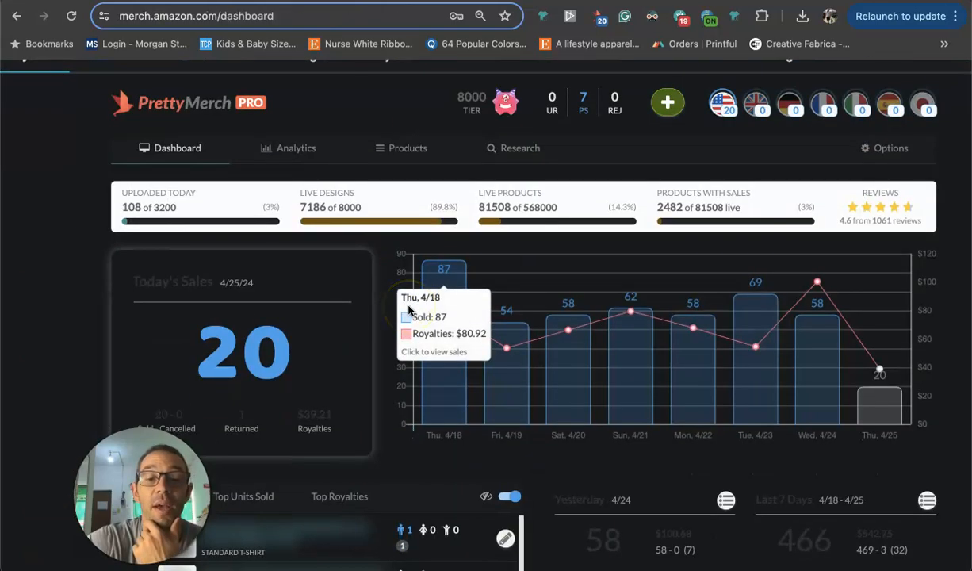
scroll(409, 309, "up", 1)
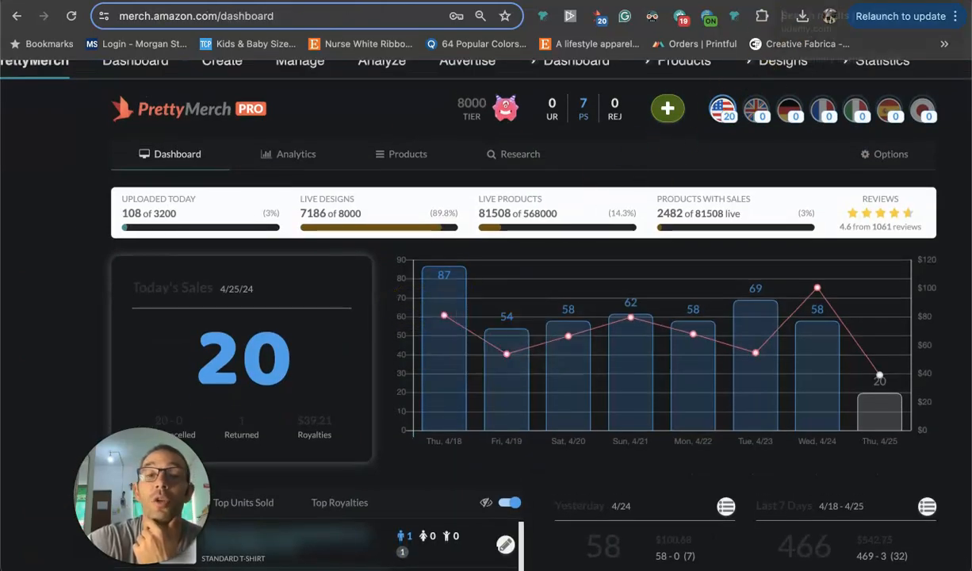
Switch to the Udemy results for "merch by amazon", open the "Merch By Amazon For Beginners" course and look over its content.
left_click(749, 0)
scroll(461, 252, "down", 3)
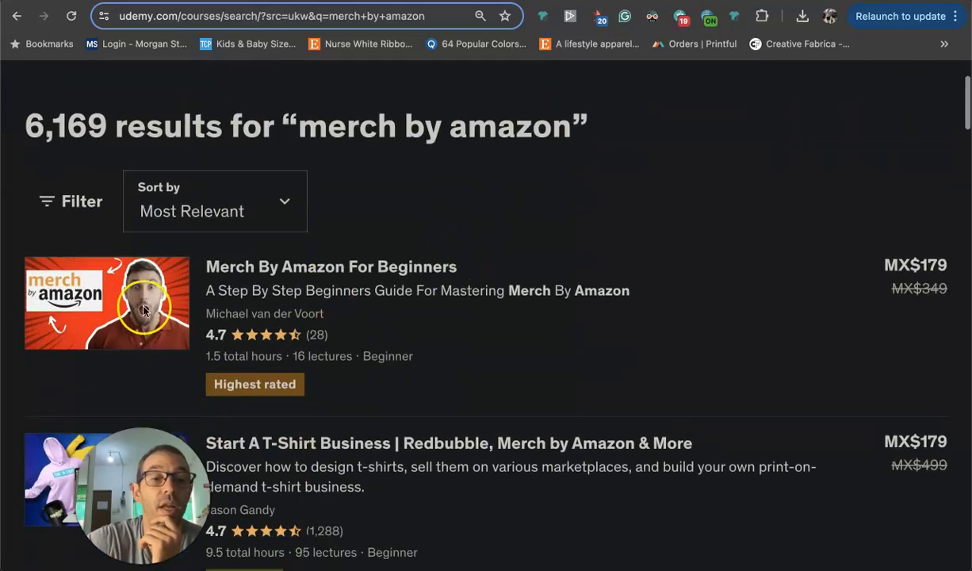
mouse_move(259, 384)
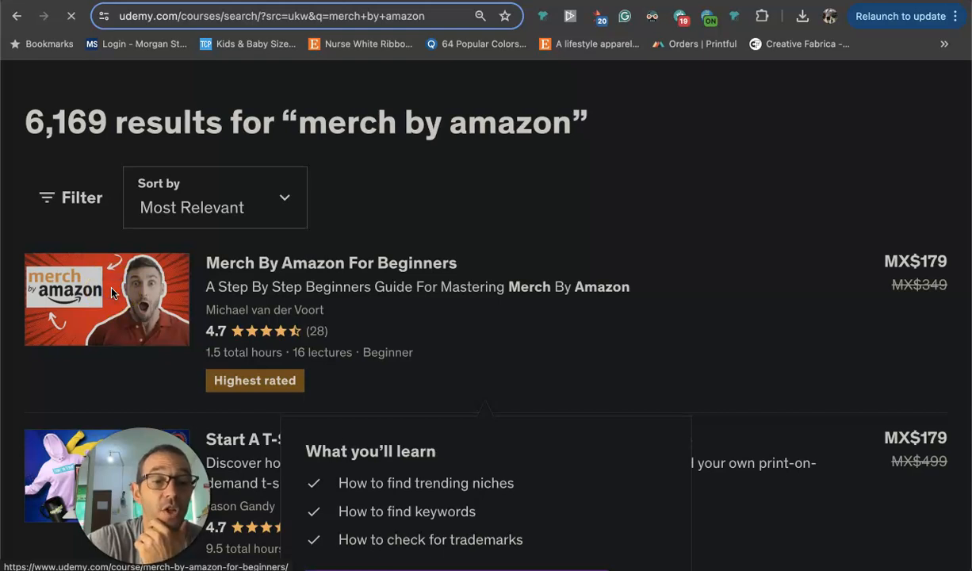
left_click(446, 268)
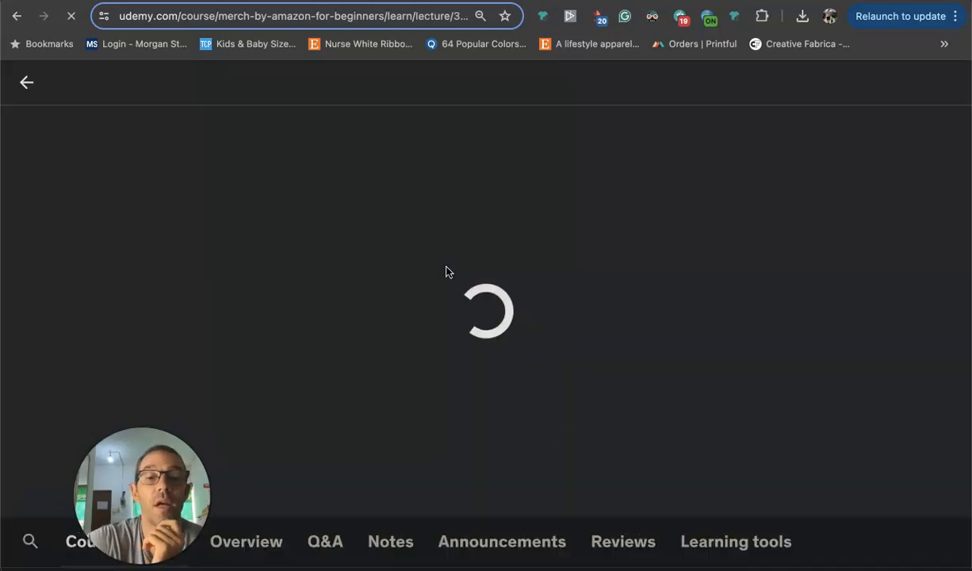
scroll(436, 290, "down", 5)
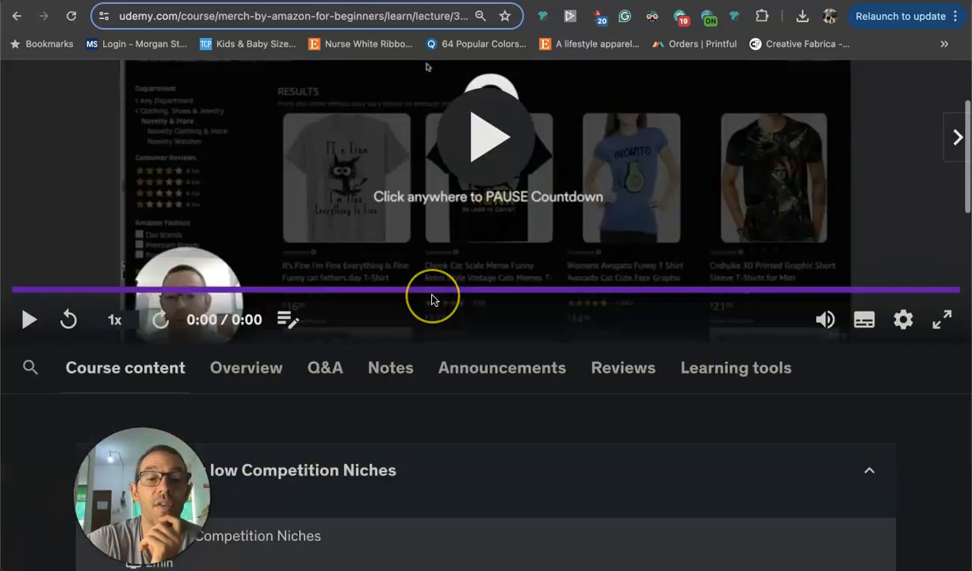
scroll(430, 297, "up", 5)
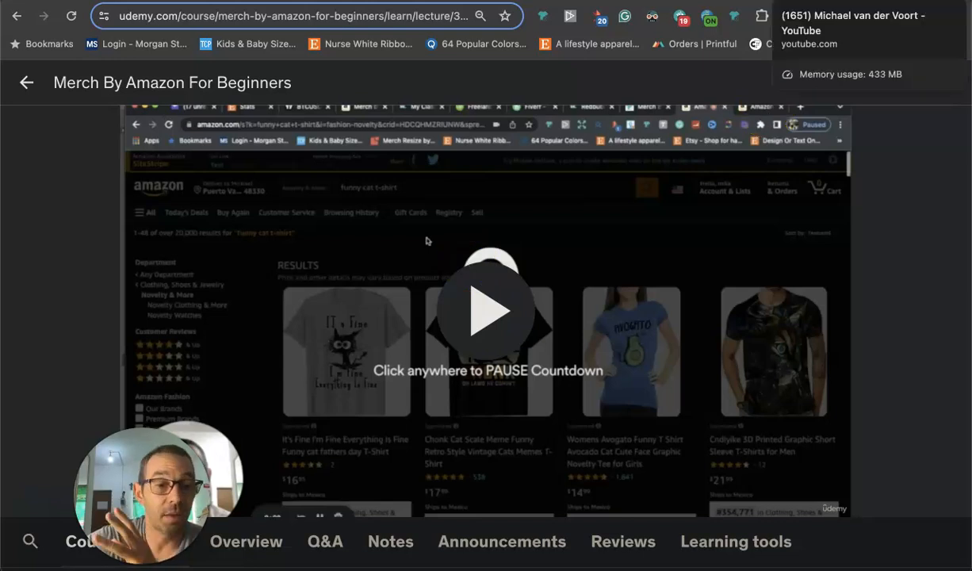
Switch to the course instructor's YouTube channel and look over its home page.
left_click(817, 0)
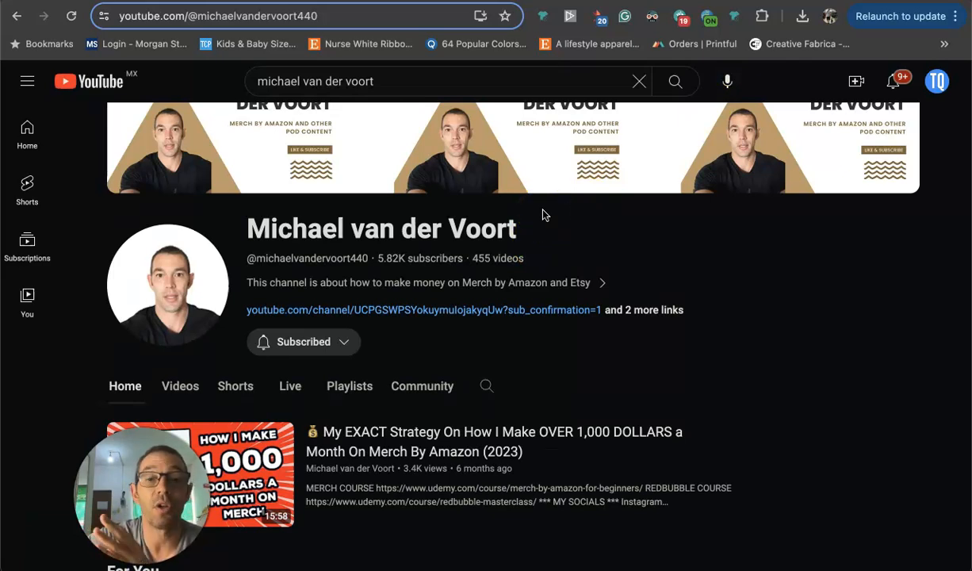
scroll(544, 214, "down", 5)
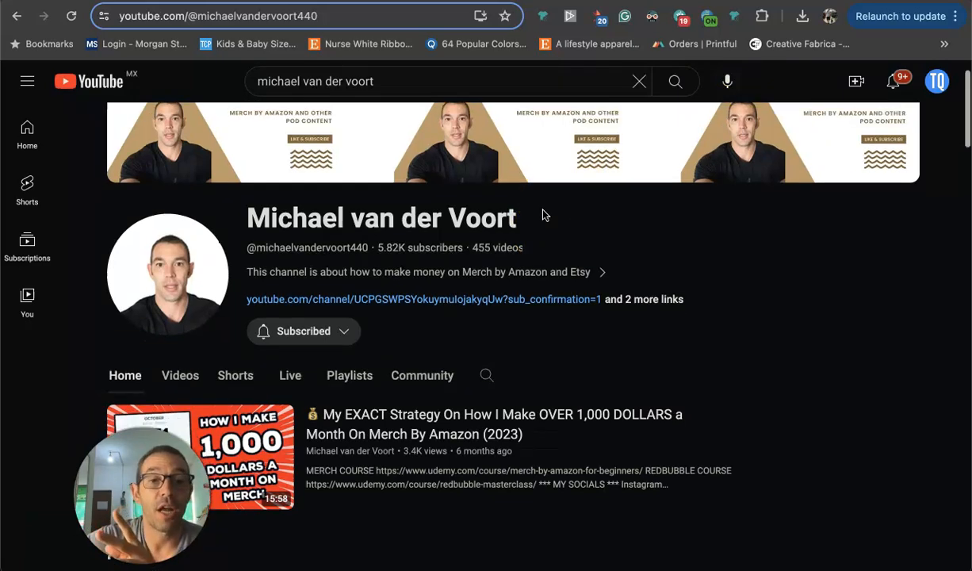
Look over the Shorts, Videos and Trending Niches sections on the channel's home page.
scroll(544, 214, "down", 5)
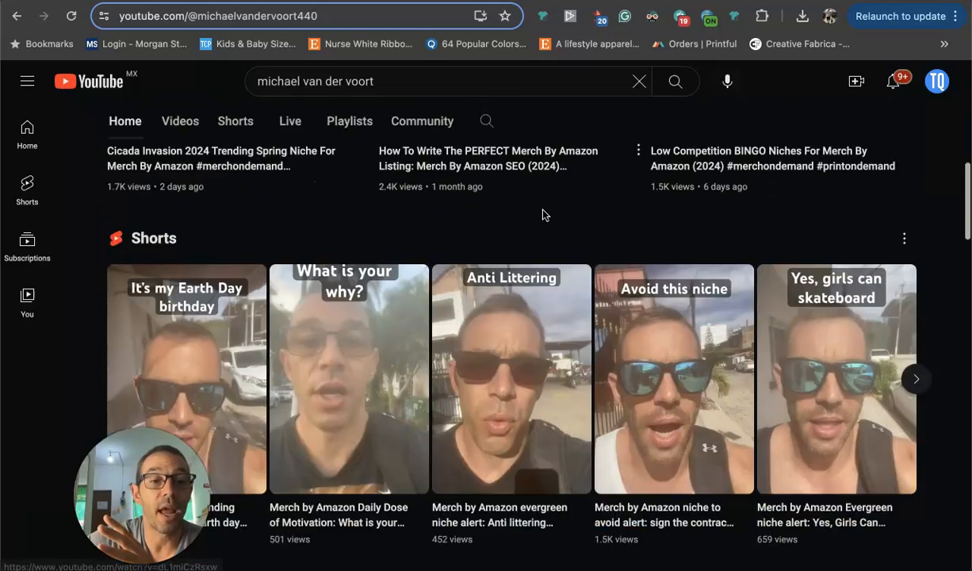
scroll(544, 214, "down", 3)
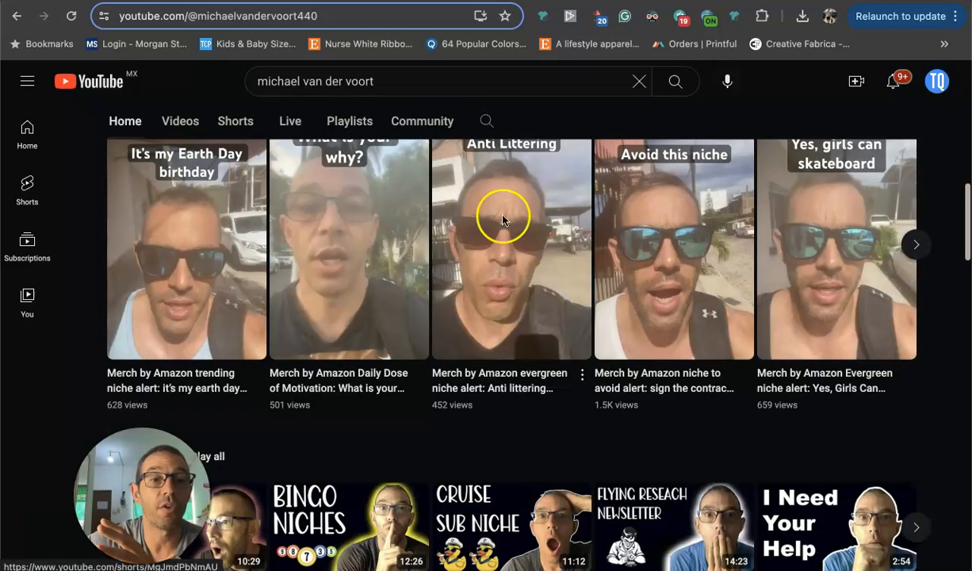
scroll(214, 379, "up", 6)
scroll(417, 347, "down", 9)
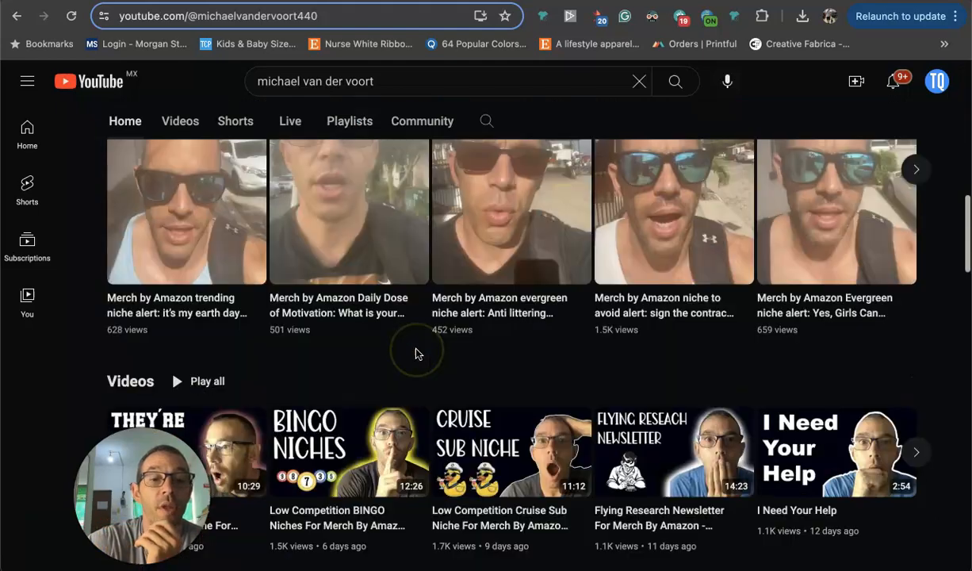
scroll(412, 284, "up", 2)
scroll(400, 282, "down", 3)
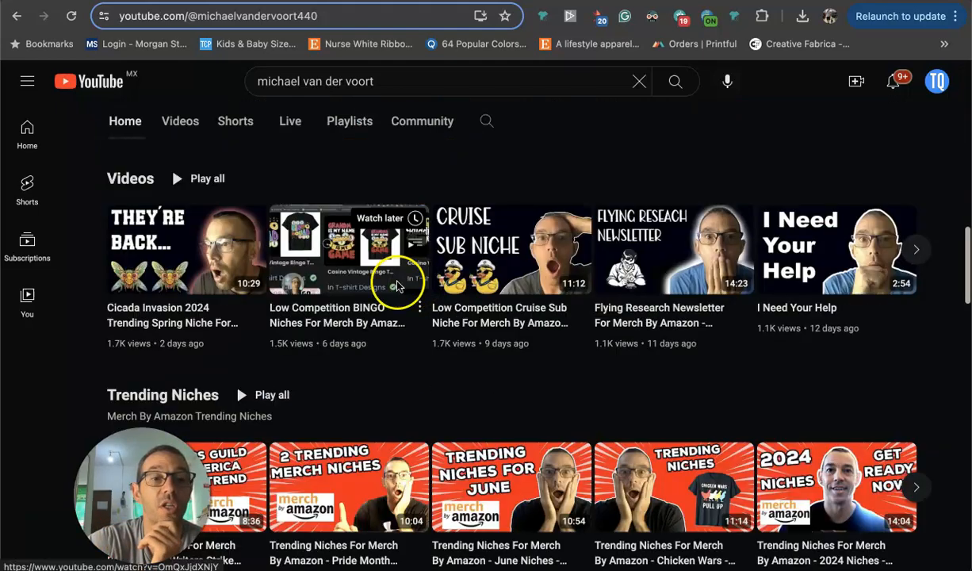
scroll(282, 278, "down", 2)
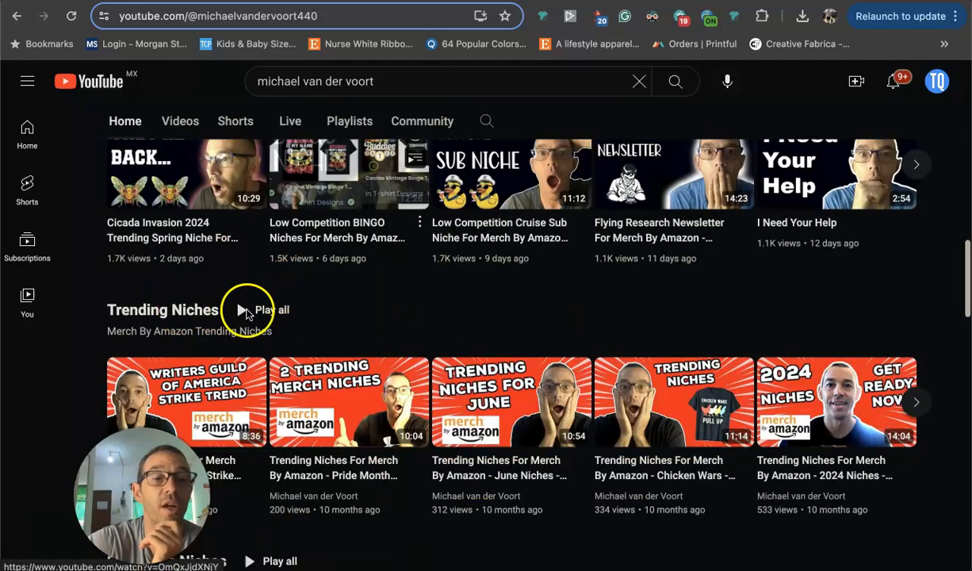
Look through the channel's Evergreen Niches, Etsy, Flying Research, Ads, Vlogs and Goals playlists.
scroll(243, 310, "down", 3)
scroll(198, 361, "down", 3)
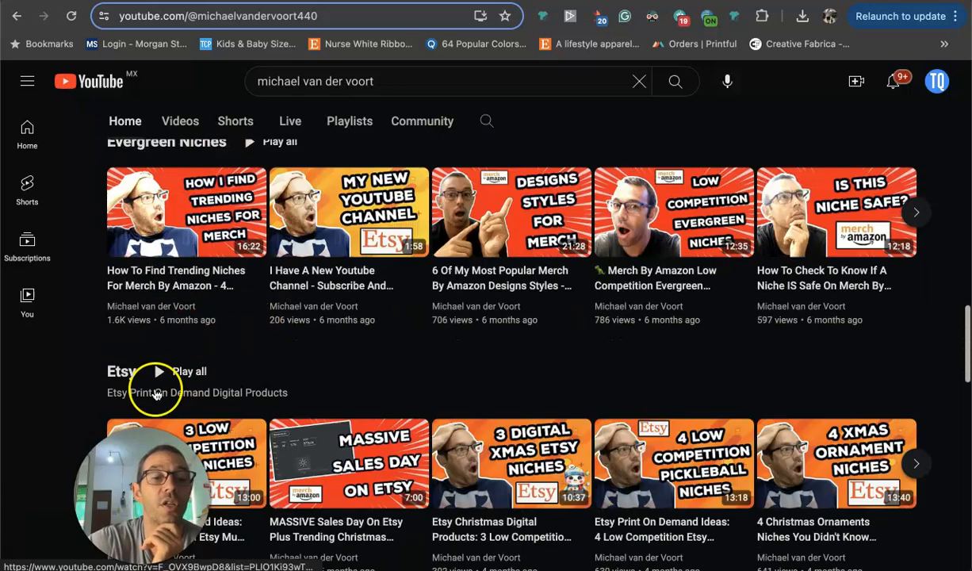
scroll(267, 370, "down", 1)
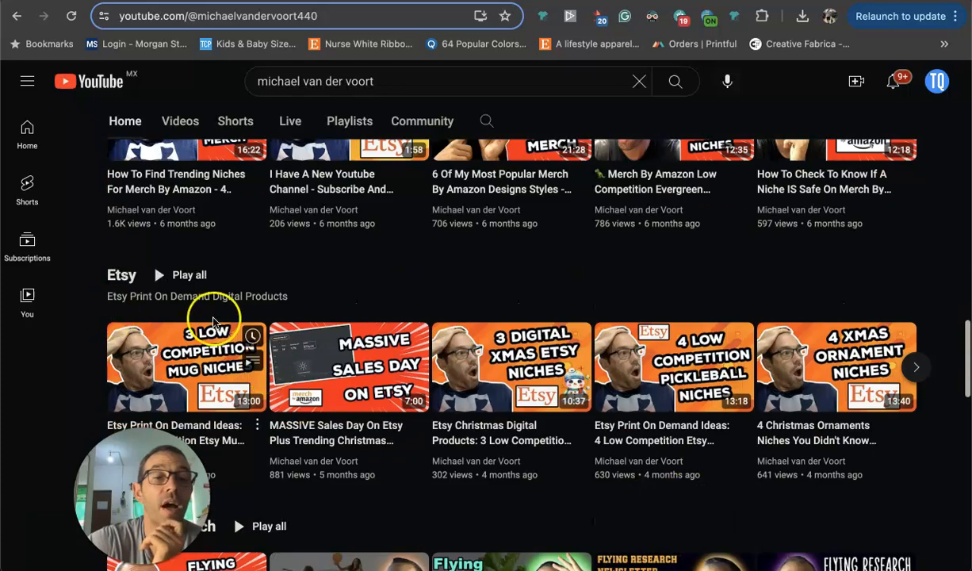
scroll(215, 323, "down", 4)
scroll(215, 323, "down", 1)
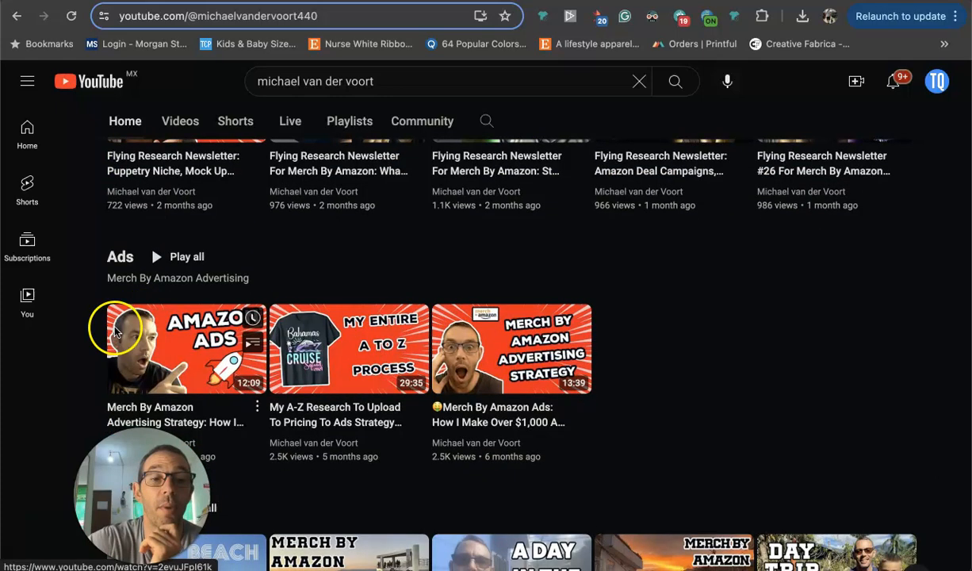
scroll(448, 329, "down", 1)
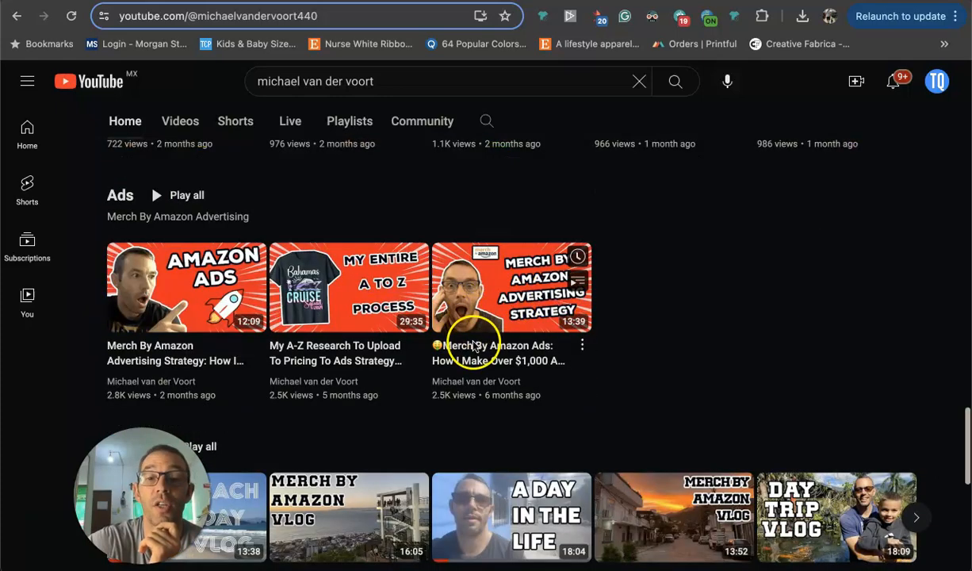
scroll(372, 315, "down", 3)
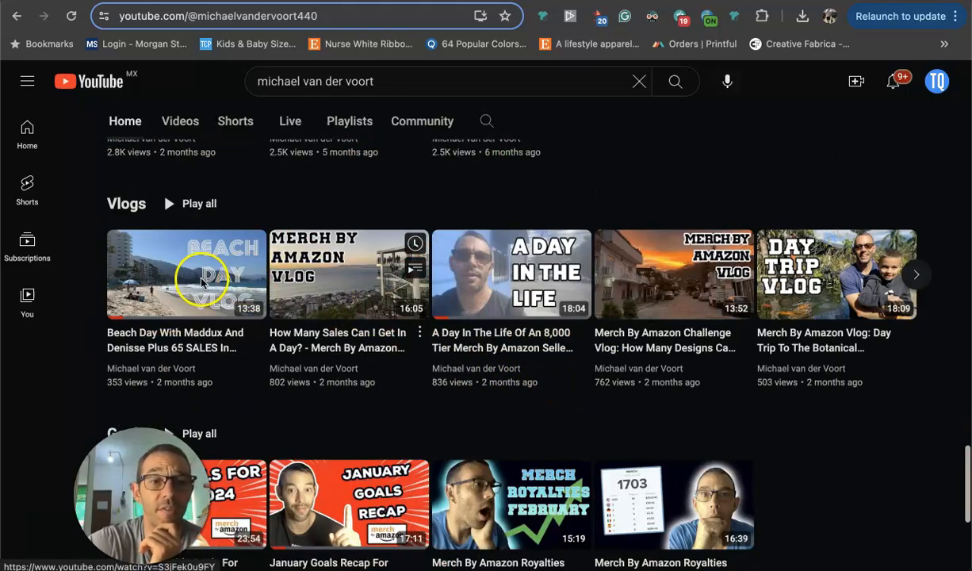
scroll(525, 269, "down", 4)
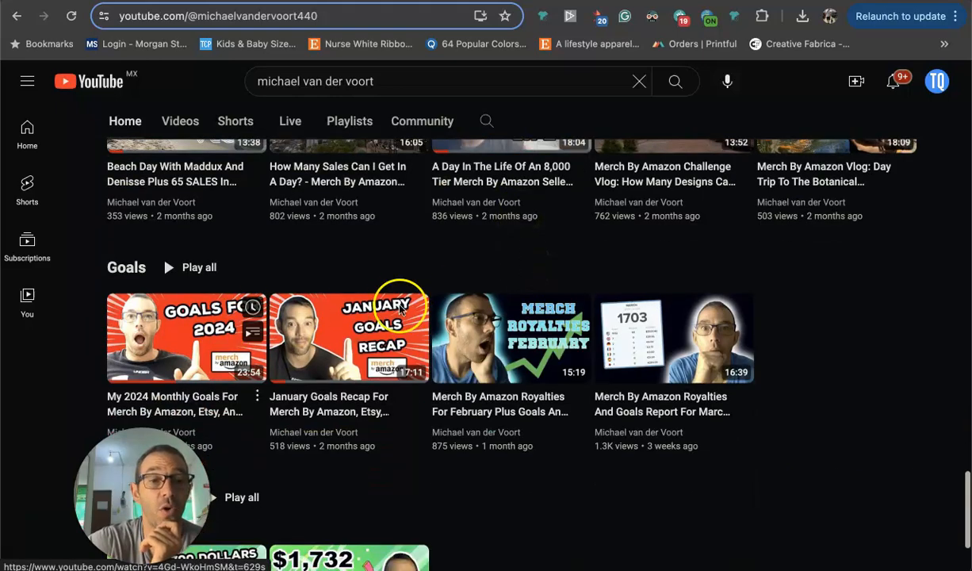